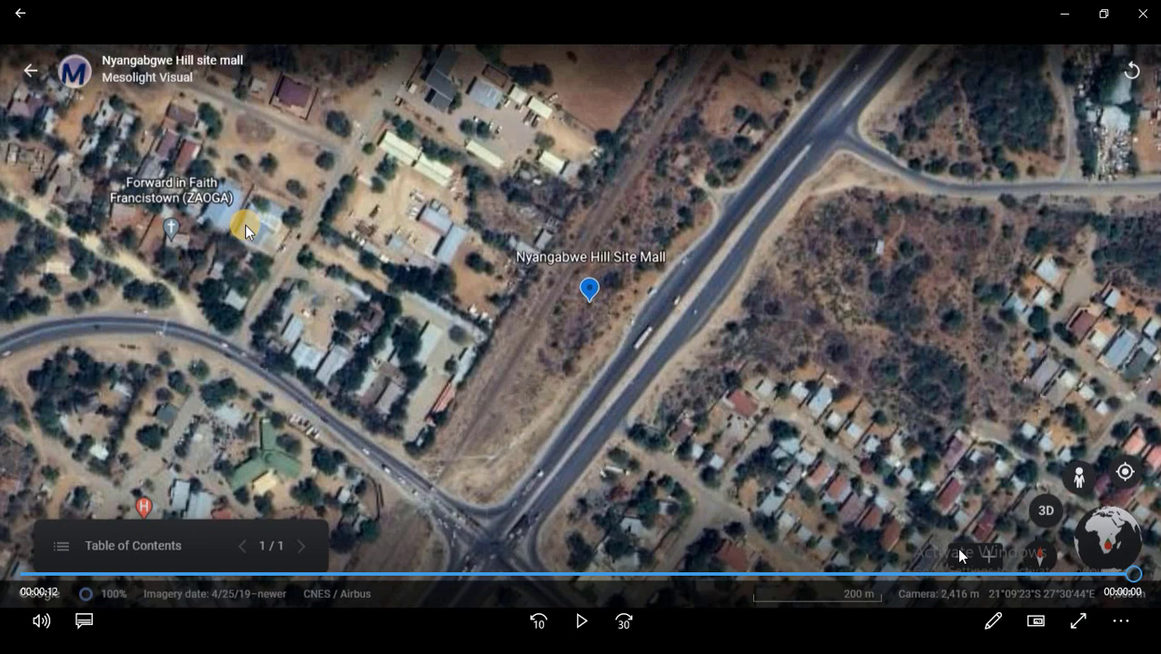
Open the Windows Start menu over the paused site mall video.
{"action": "key", "text": "super"}
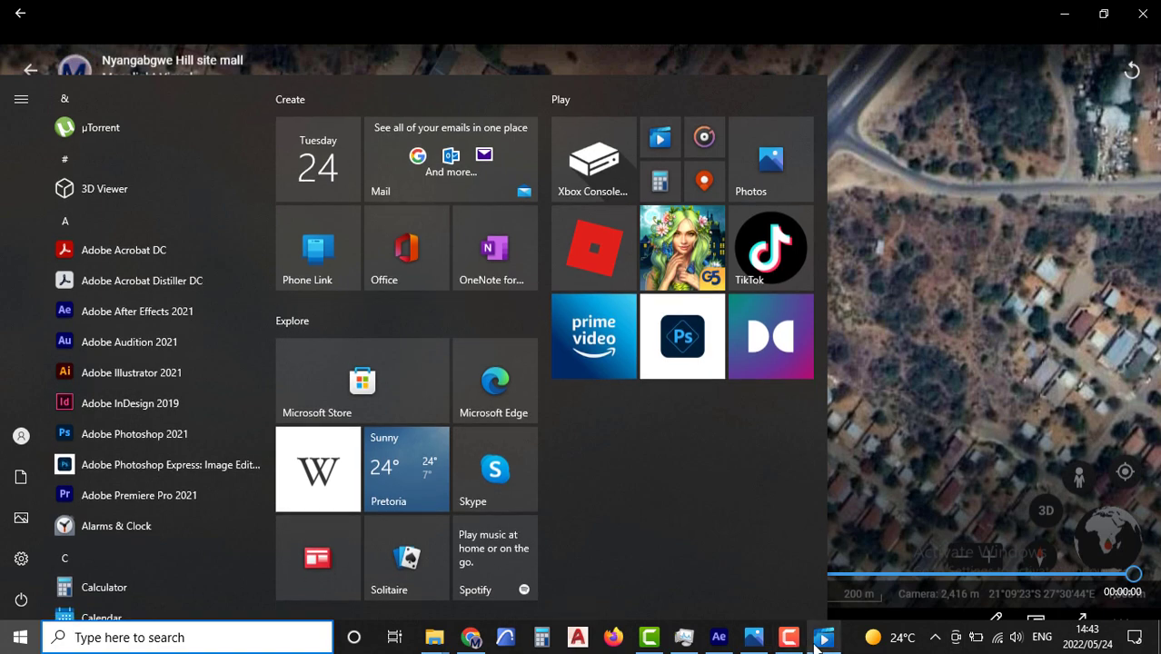
Dismiss the Start menu and resume playing the Nyangabgwe Hill site mall video.
{"action": "key", "text": "super"}
{"action": "left_click", "coordinate": [581, 622]}
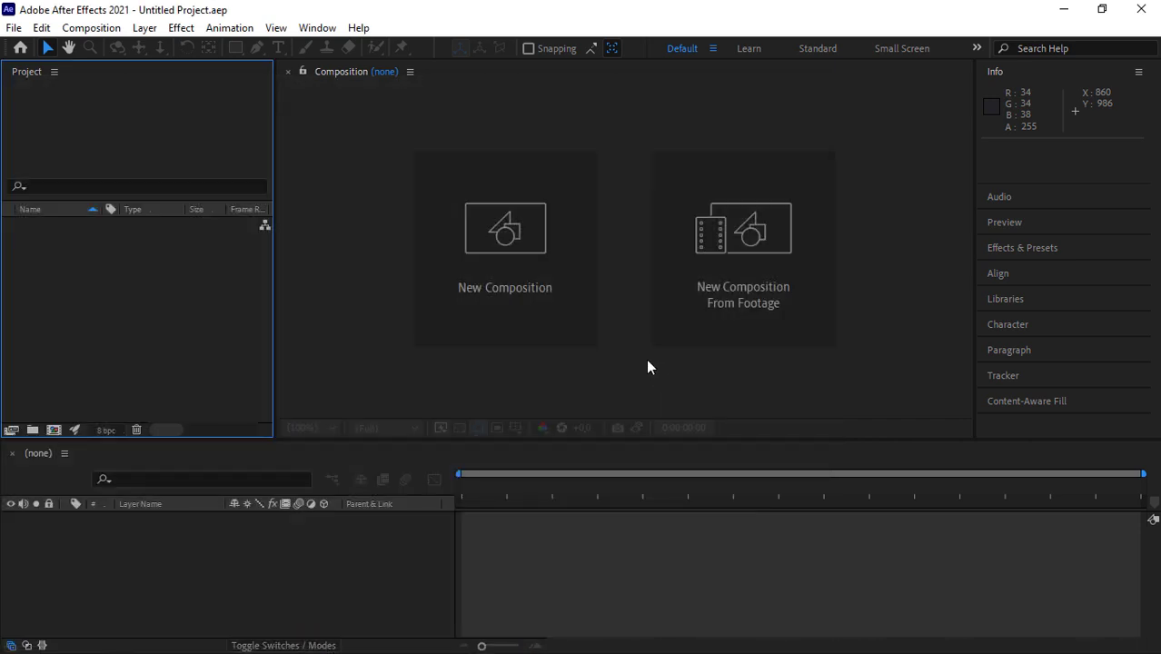
Create a 'Site Animation' composition at 1920×1080, 29.97 fps, 12 seconds long.
{"action": "left_click", "coordinate": [486, 232]}
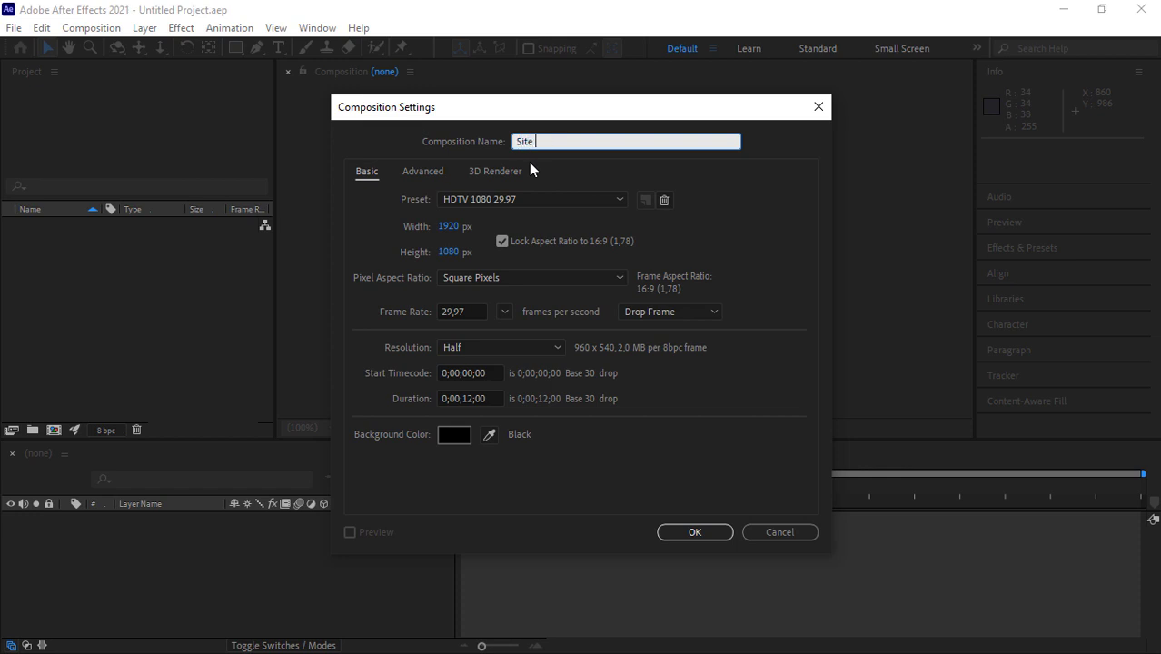
{"action": "type", "text": "Site Animation"}
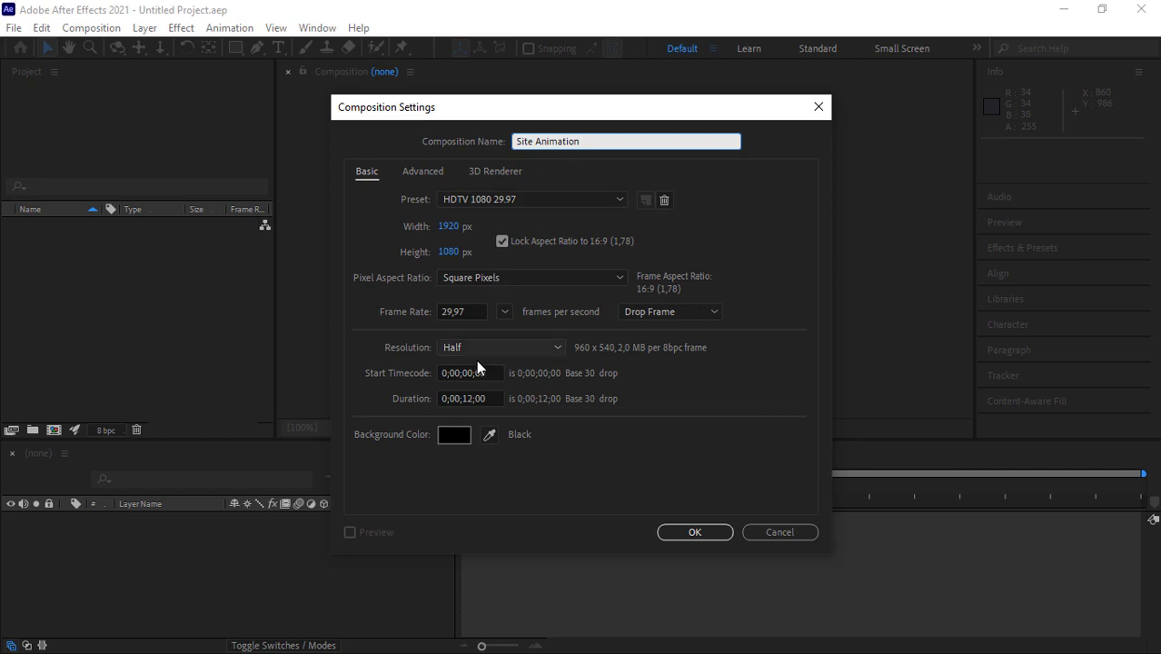
{"action": "left_click", "coordinate": [473, 399]}
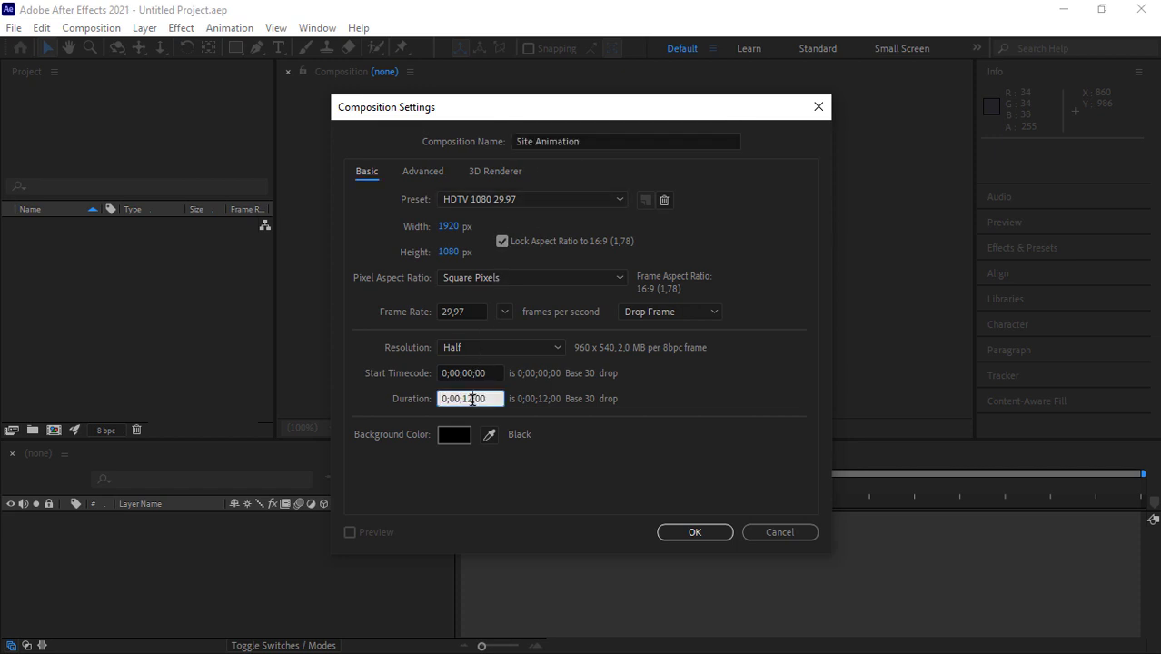
{"action": "double_click", "coordinate": [467, 399]}
{"action": "left_click", "coordinate": [709, 537]}
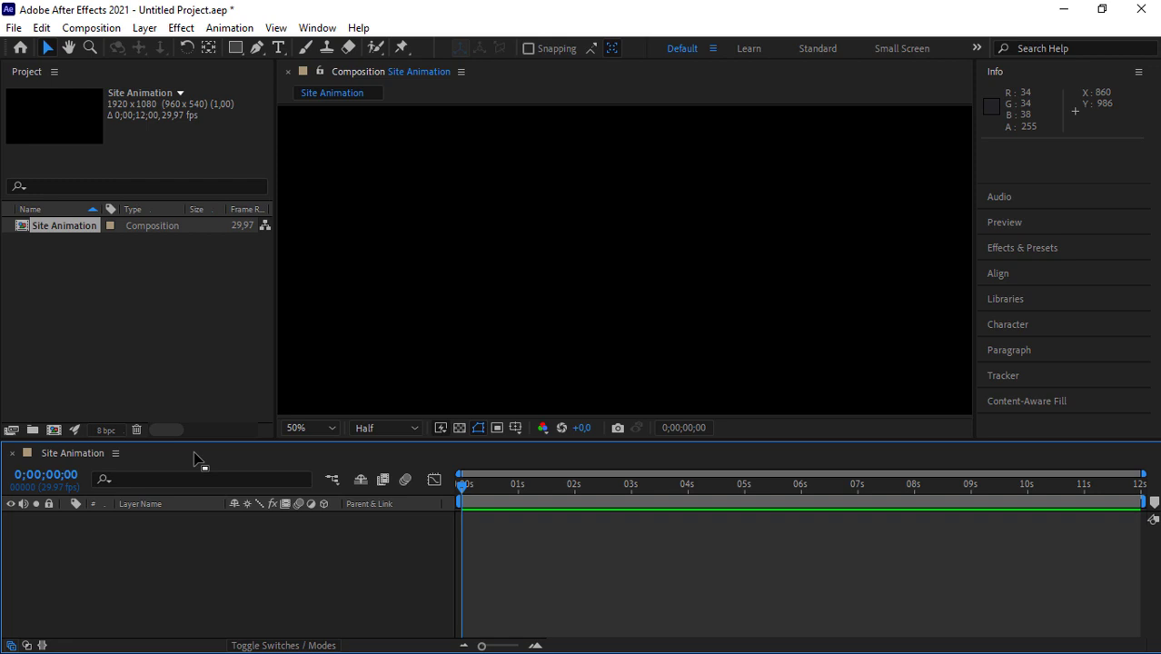
Switch to File Explorer and drag the map PNG from the site folder into After Effects.
{"action": "key", "text": "super"}
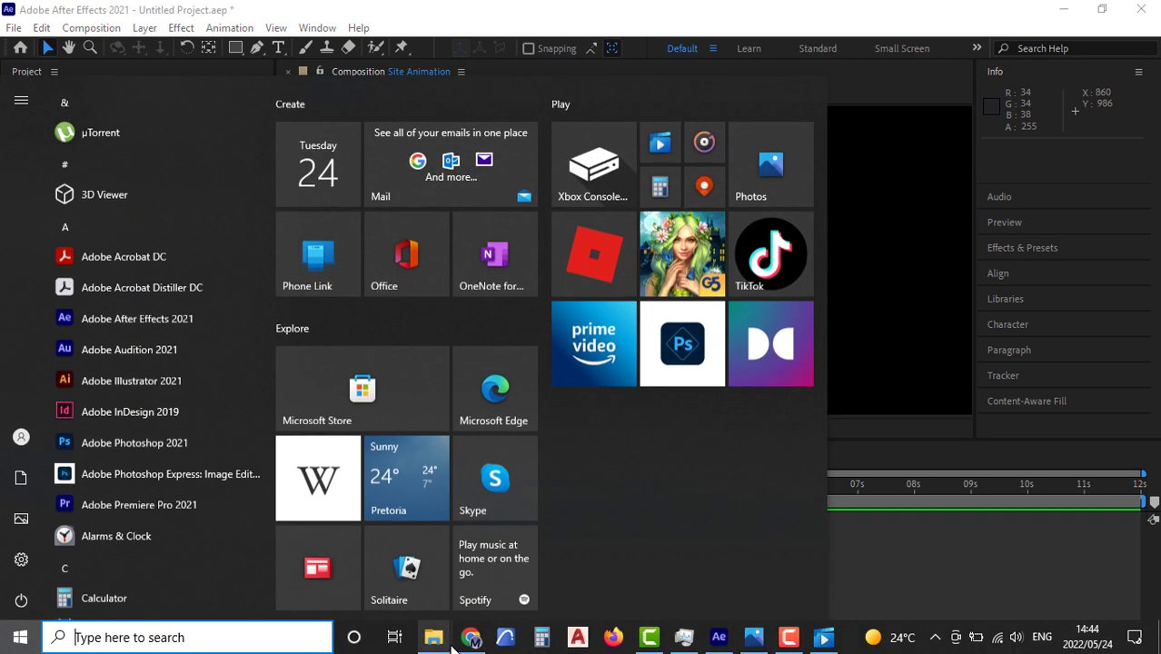
{"action": "mouse_move", "coordinate": [433, 637]}
{"action": "left_click", "coordinate": [504, 597]}
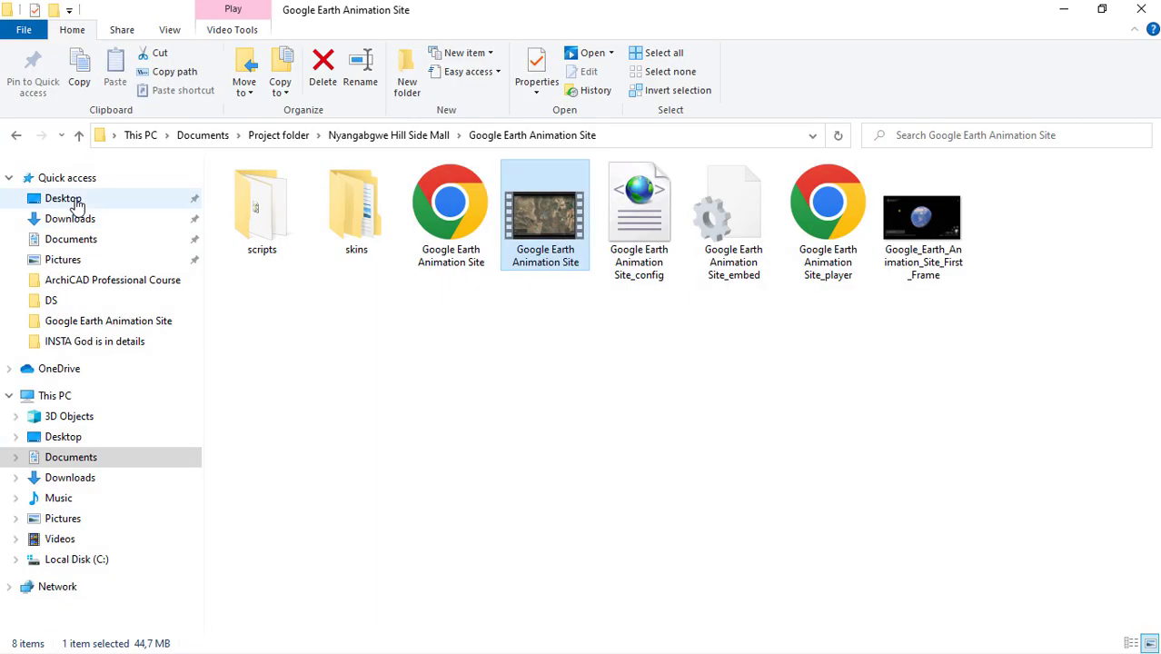
{"action": "left_click", "coordinate": [19, 136]}
{"action": "left_click_drag", "start_coordinate": [360, 238], "coordinate": [143, 338]}
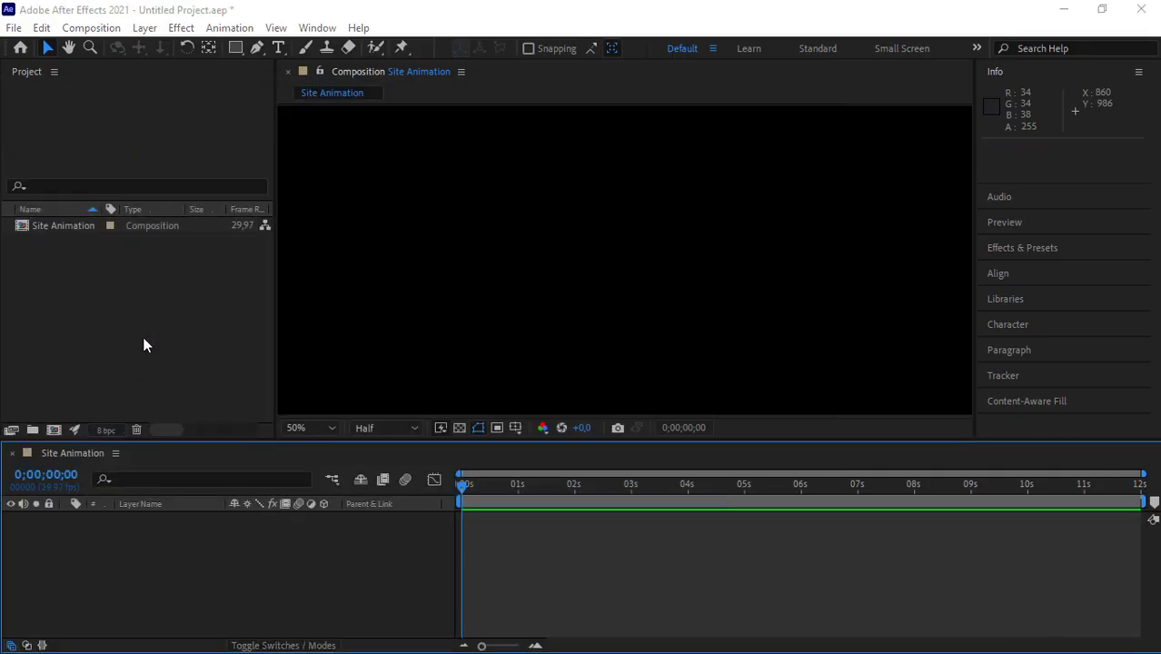
Add the map PNG to Site Animation as a layer renamed 'Map', then zoom the viewer out.
{"action": "left_click", "coordinate": [55, 261]}
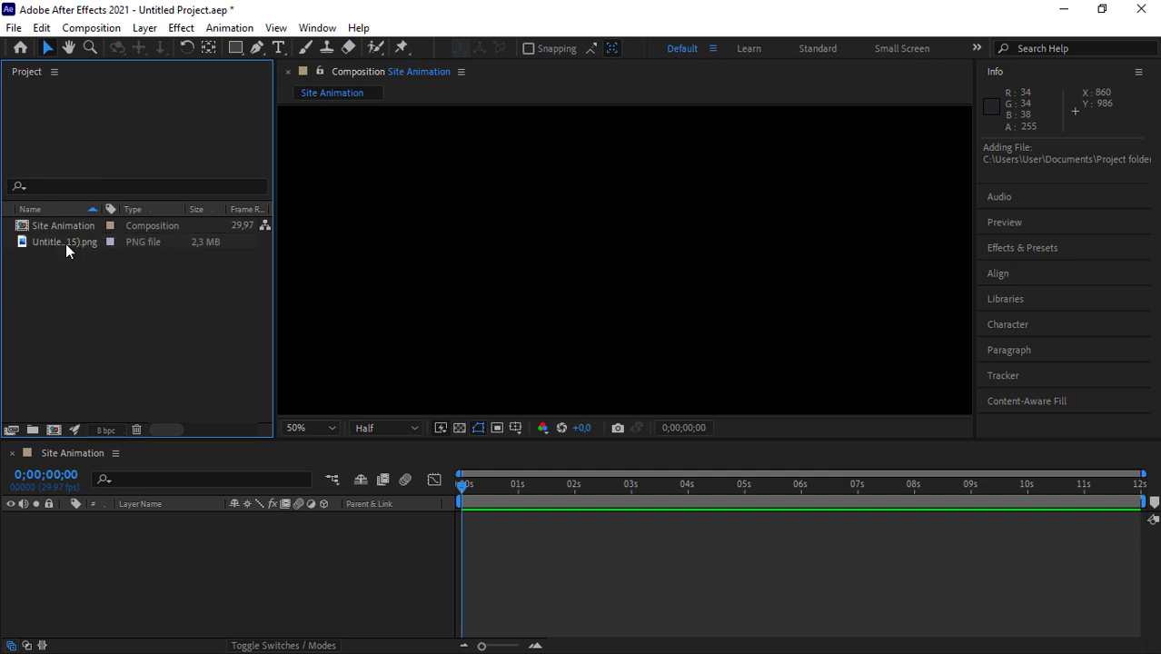
{"action": "left_click_drag", "start_coordinate": [66, 243], "coordinate": [114, 537]}
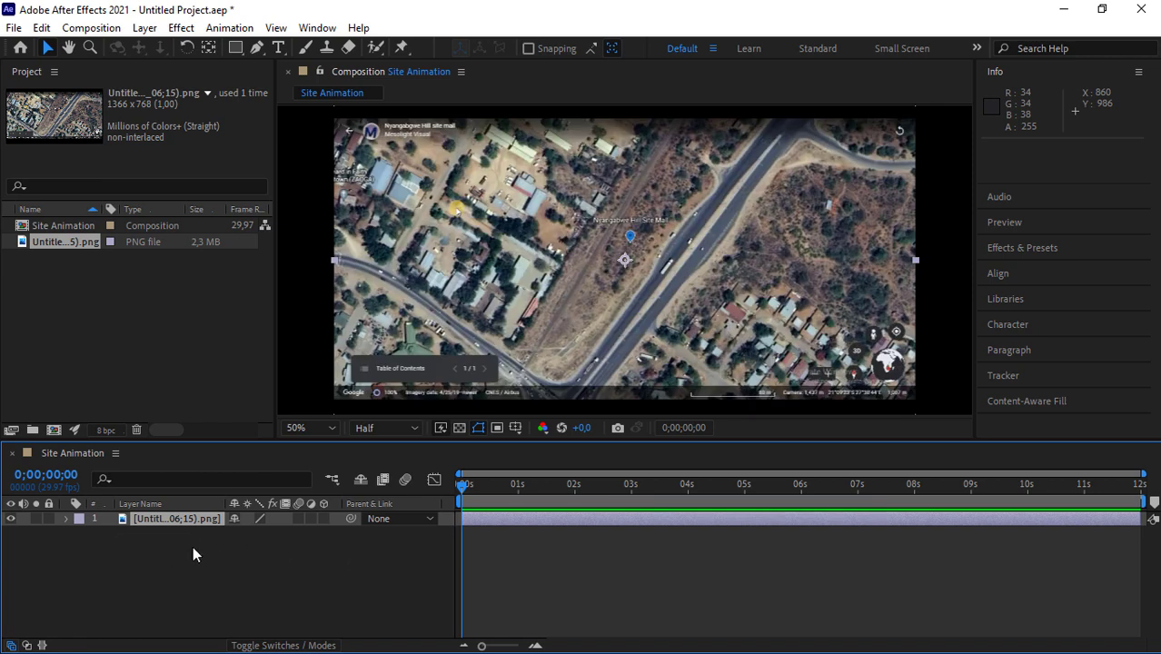
{"action": "right_click", "coordinate": [173, 523]}
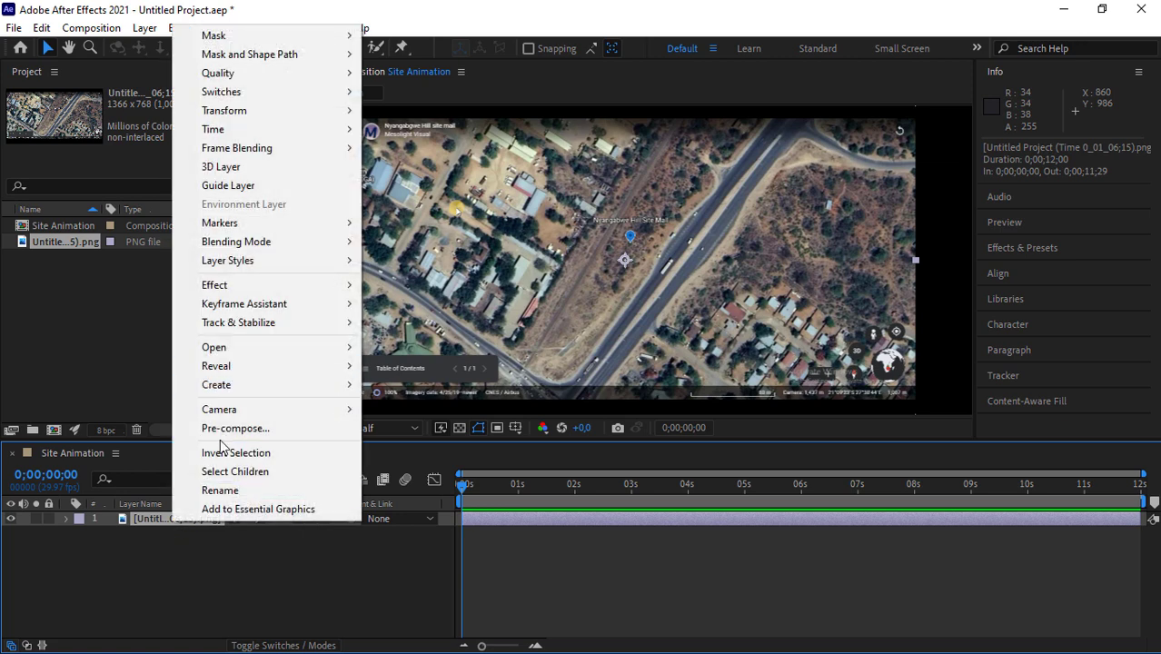
{"action": "left_click", "coordinate": [210, 491]}
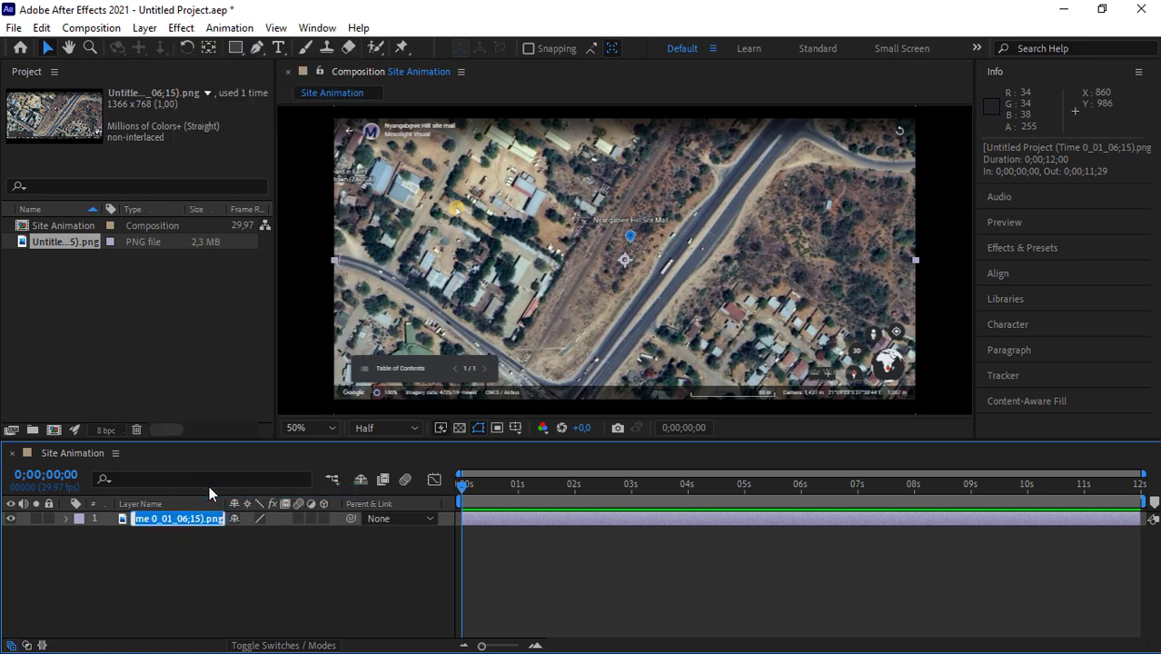
{"action": "type", "text": "Map"}
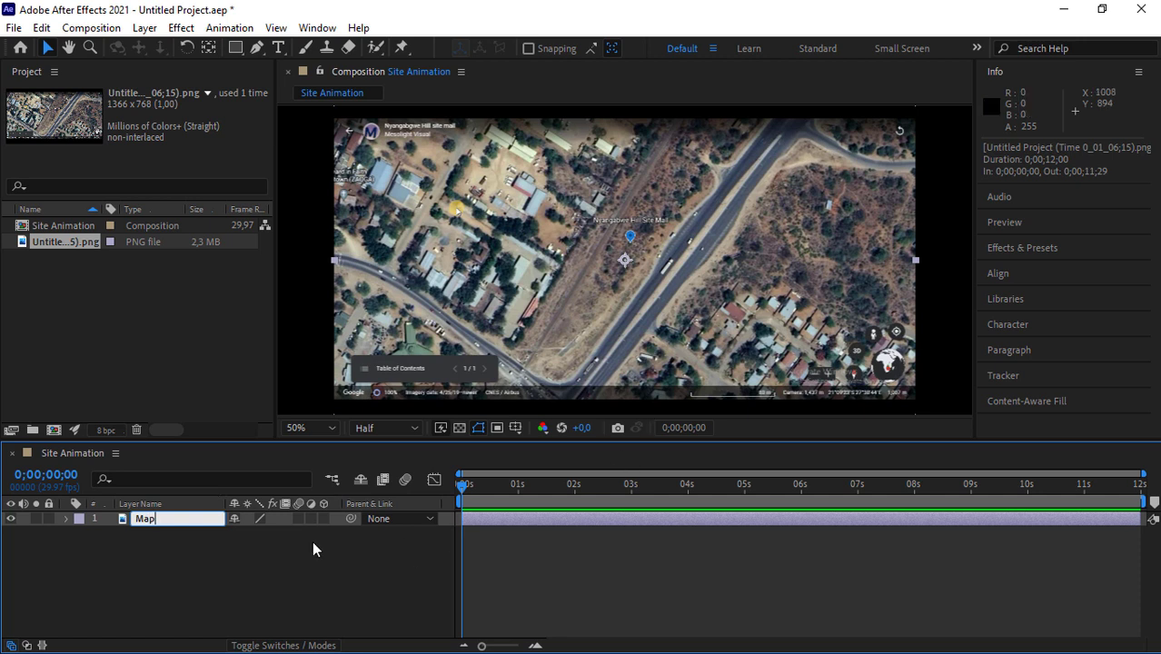
{"action": "left_click", "coordinate": [254, 558]}
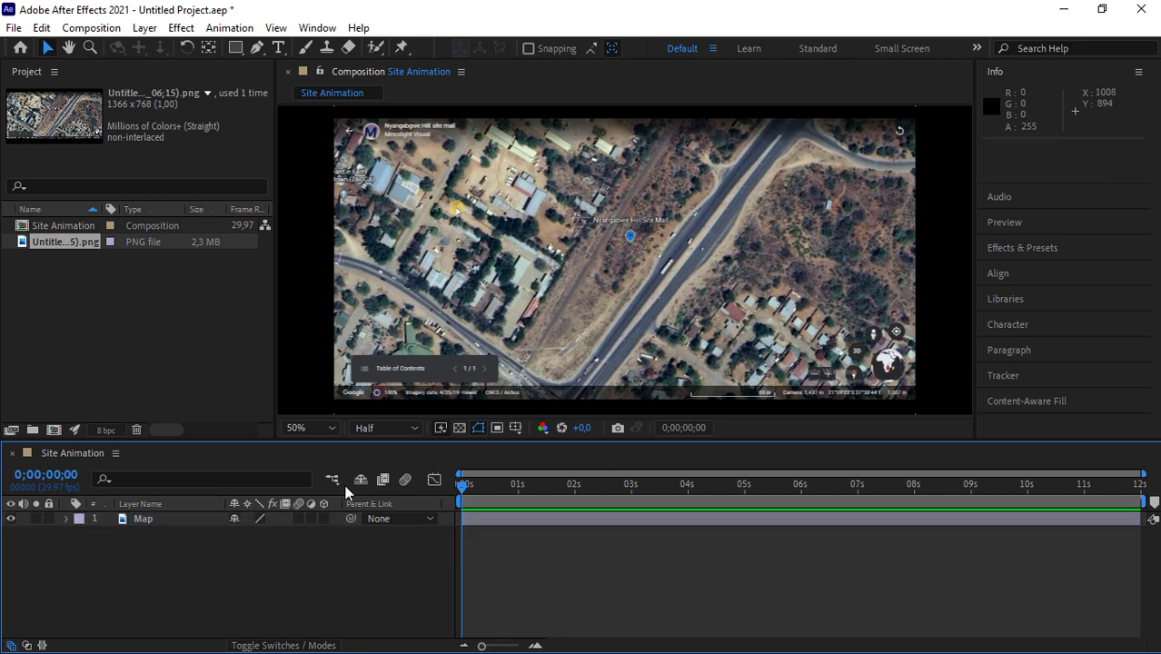
{"action": "left_click", "coordinate": [150, 522]}
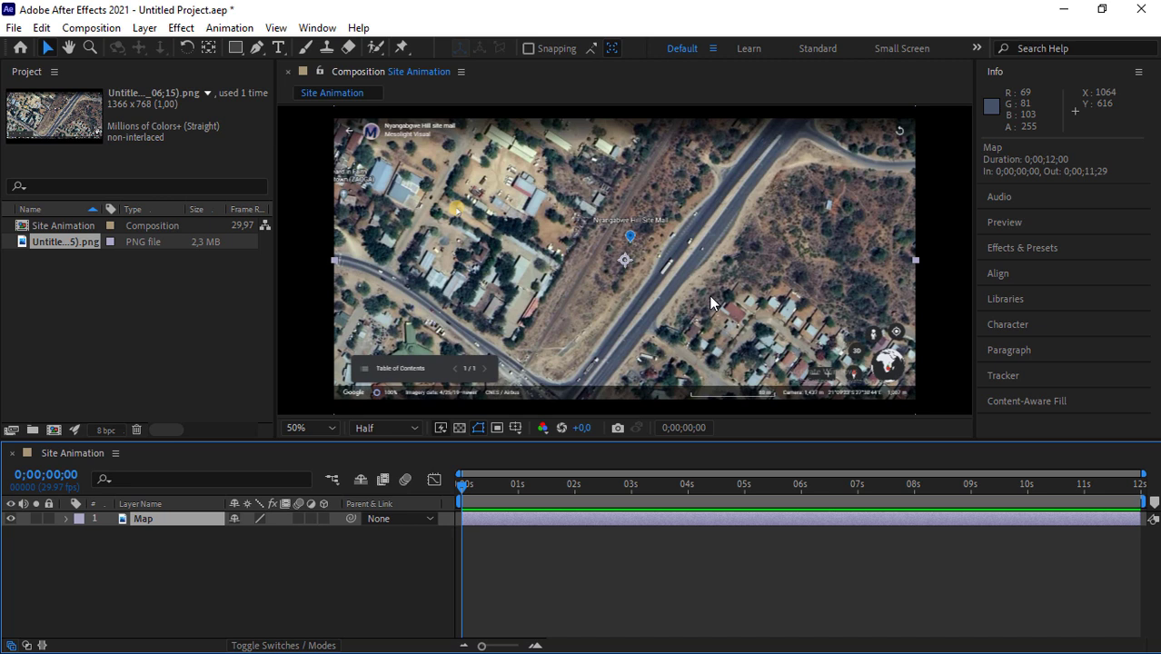
{"action": "key", "text": "comma"}
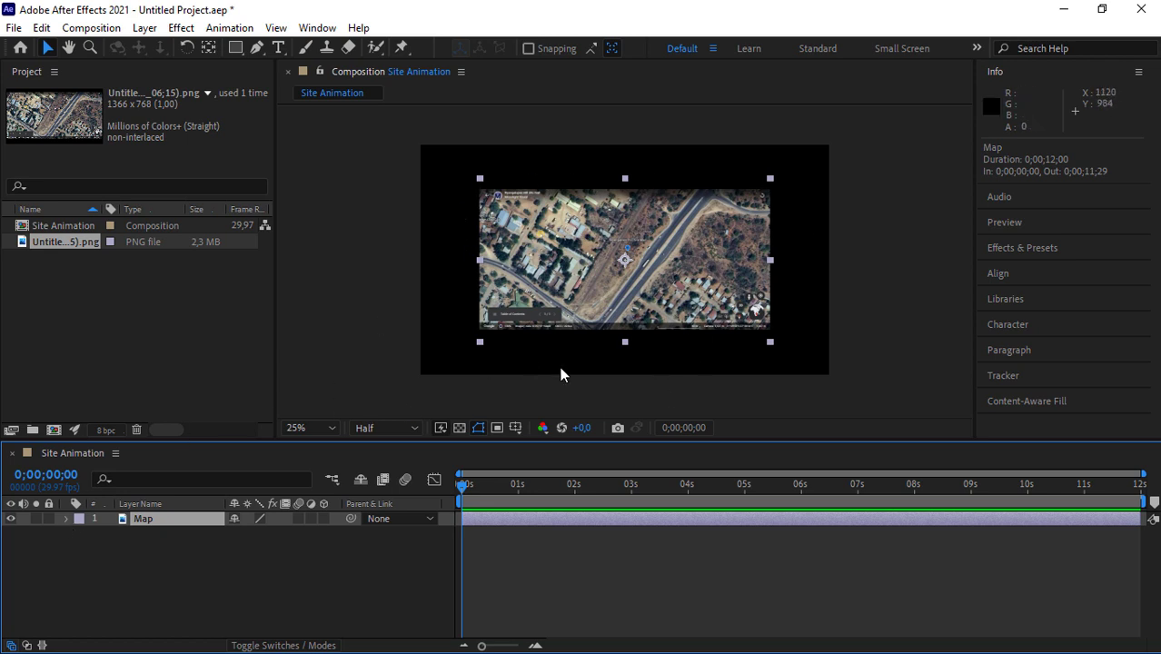
Set the Map layer's Transform Scale to 141%, then collapse and deselect the layer.
{"action": "left_click", "coordinate": [67, 518]}
{"action": "left_click", "coordinate": [78, 535]}
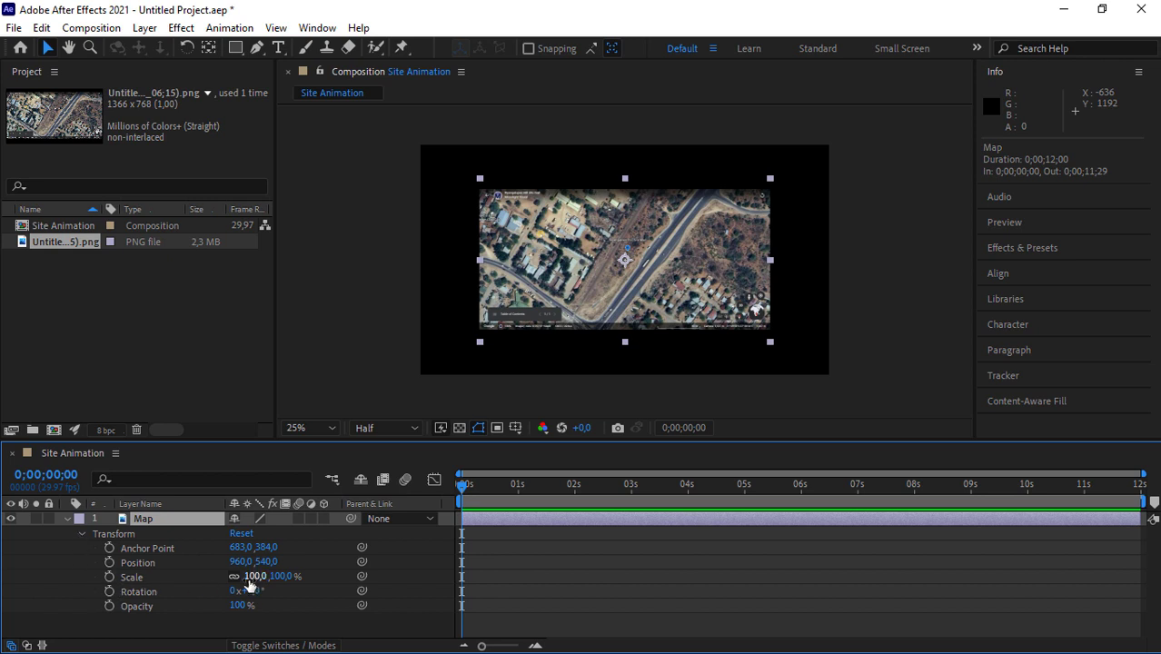
{"action": "left_click_drag", "start_coordinate": [251, 577], "coordinate": [291, 579]}
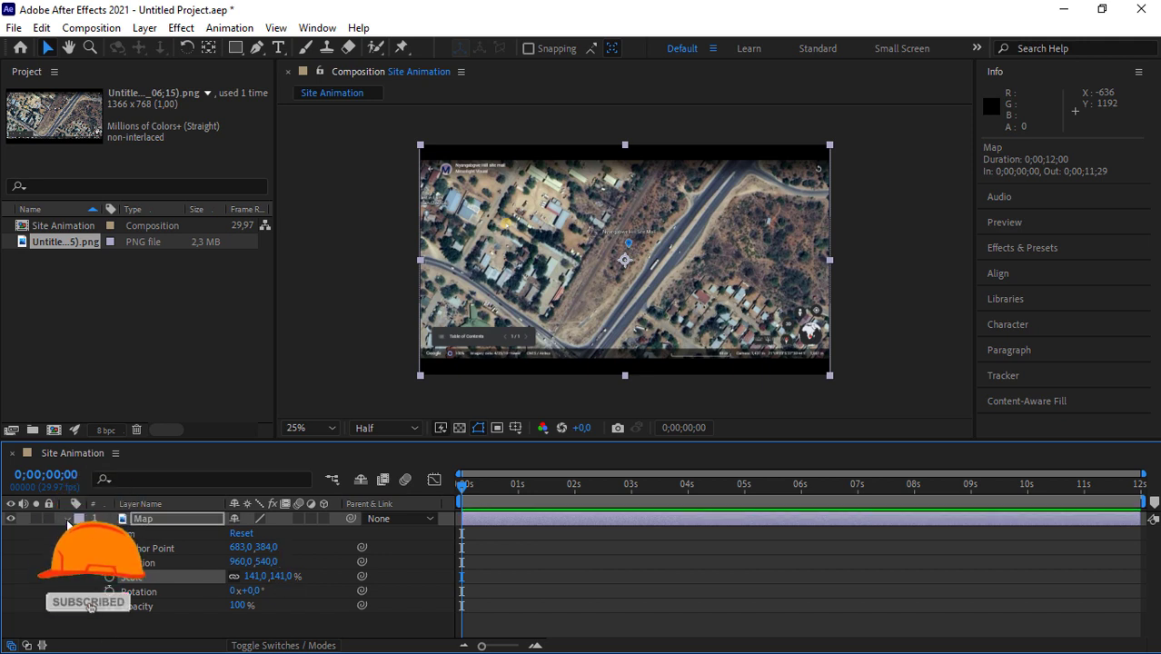
{"action": "left_click", "coordinate": [68, 519]}
{"action": "left_click", "coordinate": [203, 565]}
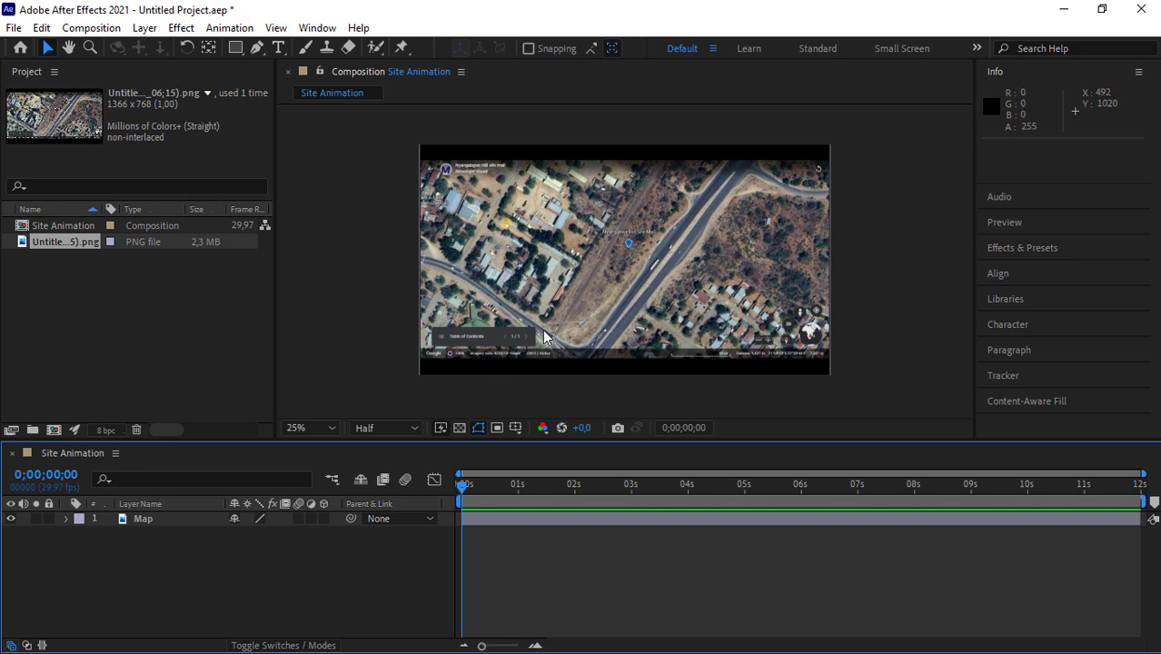
Zoom in over the site and pick the Pen tool with red fill and 2 px white stroke.
{"action": "scroll", "coordinate": [623, 241], "scroll_direction": "up", "scroll_amount": 2}
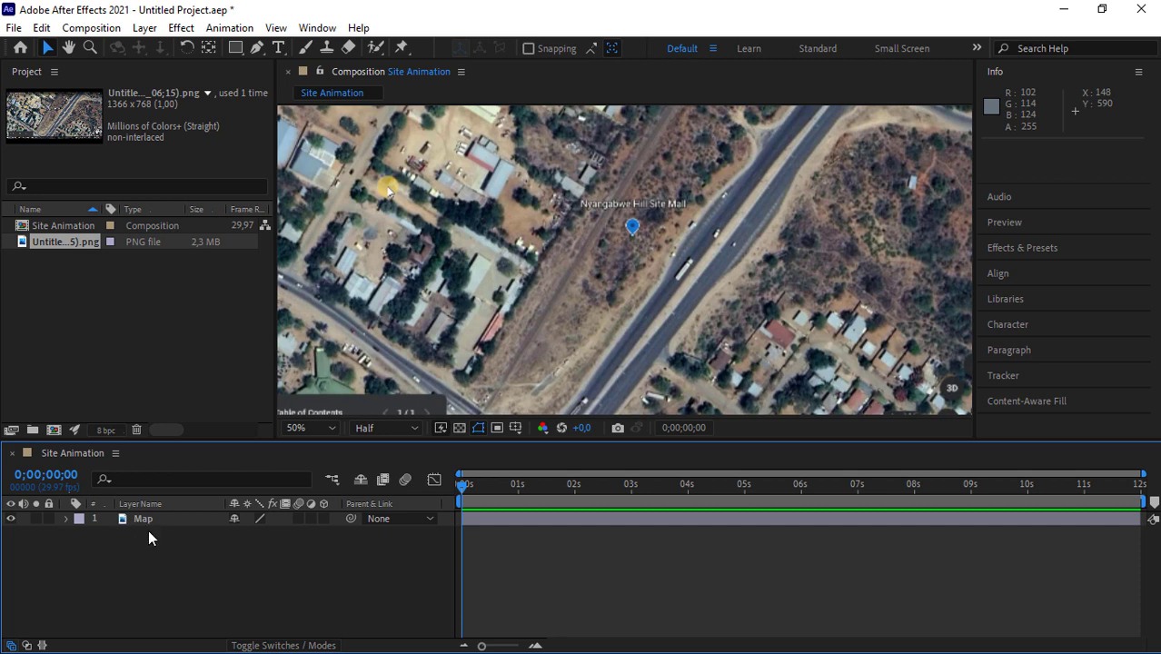
{"action": "left_click", "coordinate": [258, 49]}
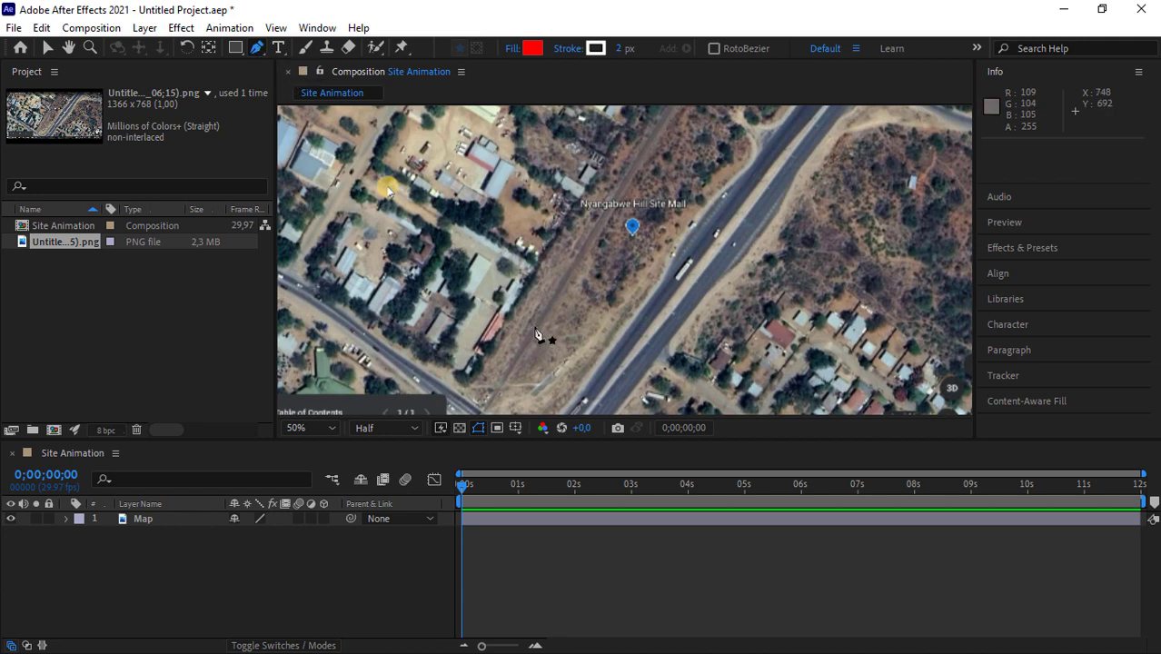
Place the first corner points of the site plot outline, undoing a misplaced point.
{"action": "left_click", "coordinate": [507, 398]}
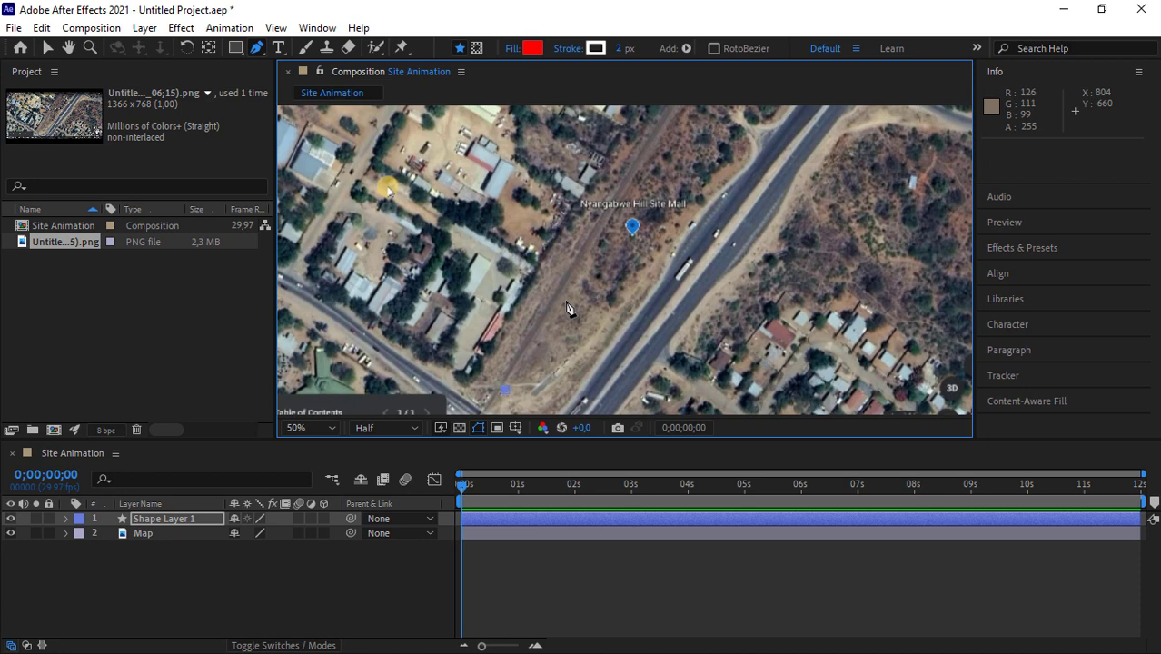
{"action": "scroll", "coordinate": [556, 291], "scroll_direction": "down", "scroll_amount": 2}
{"action": "scroll", "coordinate": [666, 179], "scroll_direction": "up", "scroll_amount": 1}
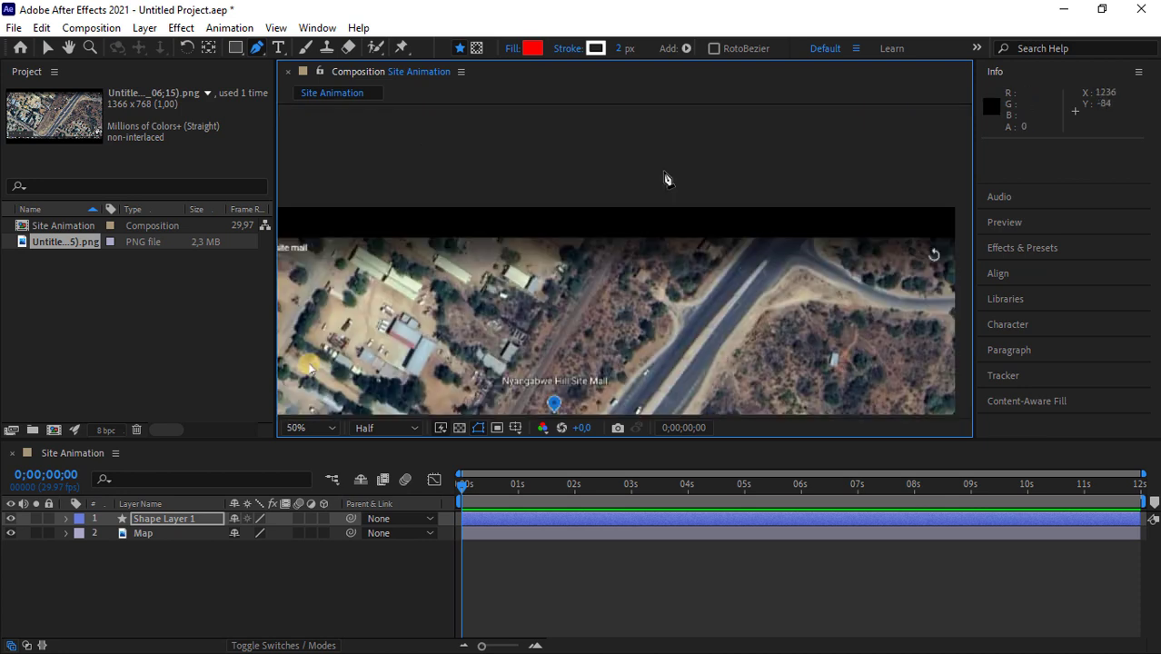
{"action": "scroll", "coordinate": [656, 197], "scroll_direction": "down", "scroll_amount": 1}
{"action": "scroll", "coordinate": [578, 362], "scroll_direction": "up", "scroll_amount": 2}
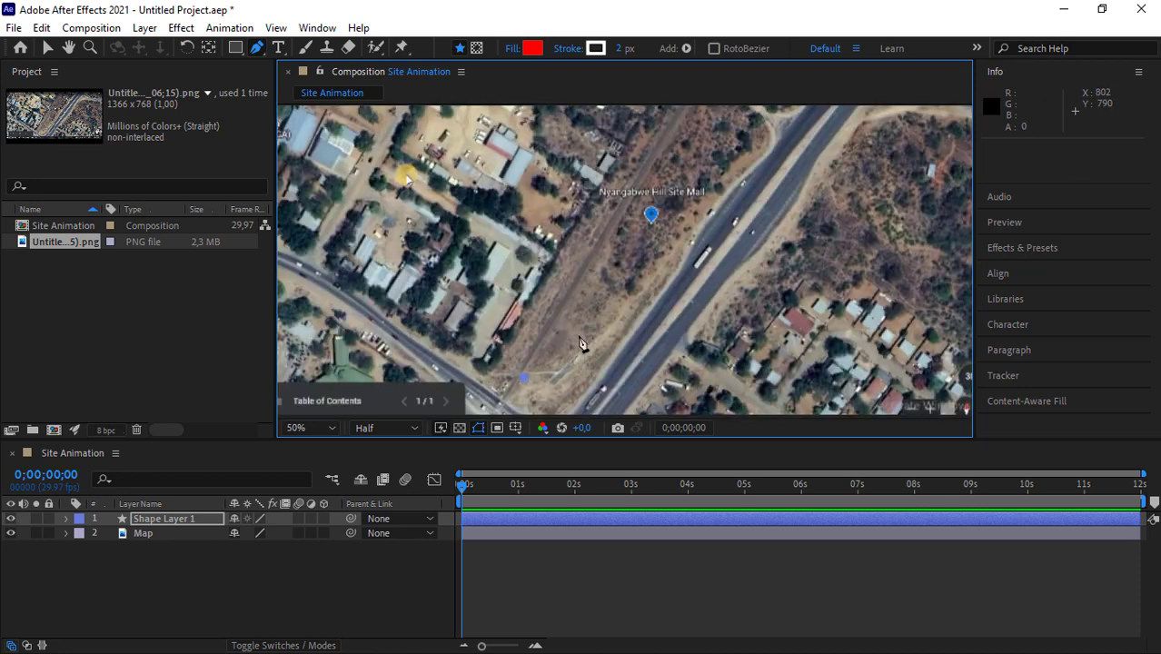
{"action": "scroll", "coordinate": [623, 247], "scroll_direction": "up", "scroll_amount": 2}
{"action": "scroll", "coordinate": [623, 244], "scroll_direction": "down", "scroll_amount": 2}
{"action": "left_click", "coordinate": [623, 243]}
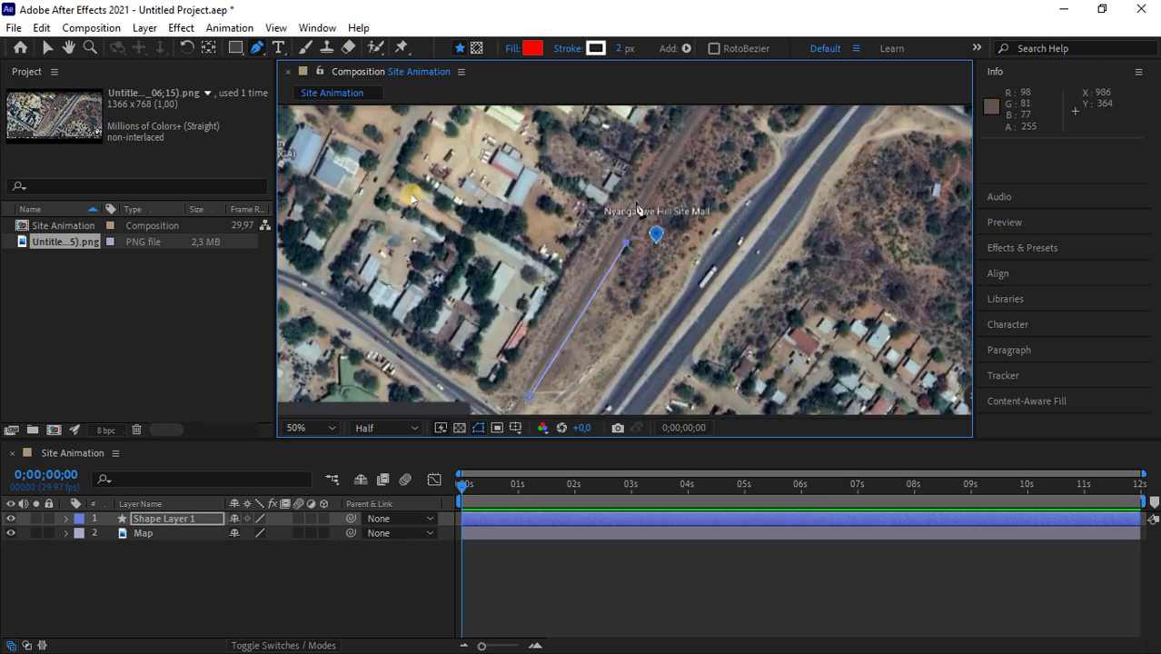
{"action": "key", "text": "ctrl+z"}
{"action": "key", "text": "ctrl+z"}
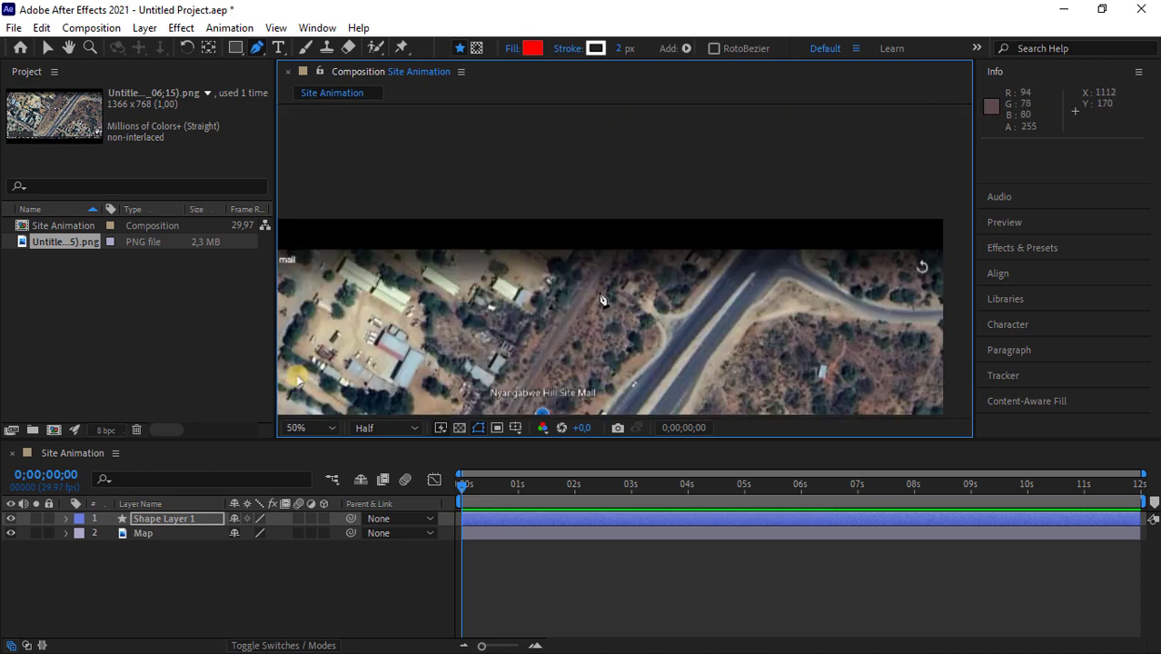
{"action": "left_click", "coordinate": [599, 293]}
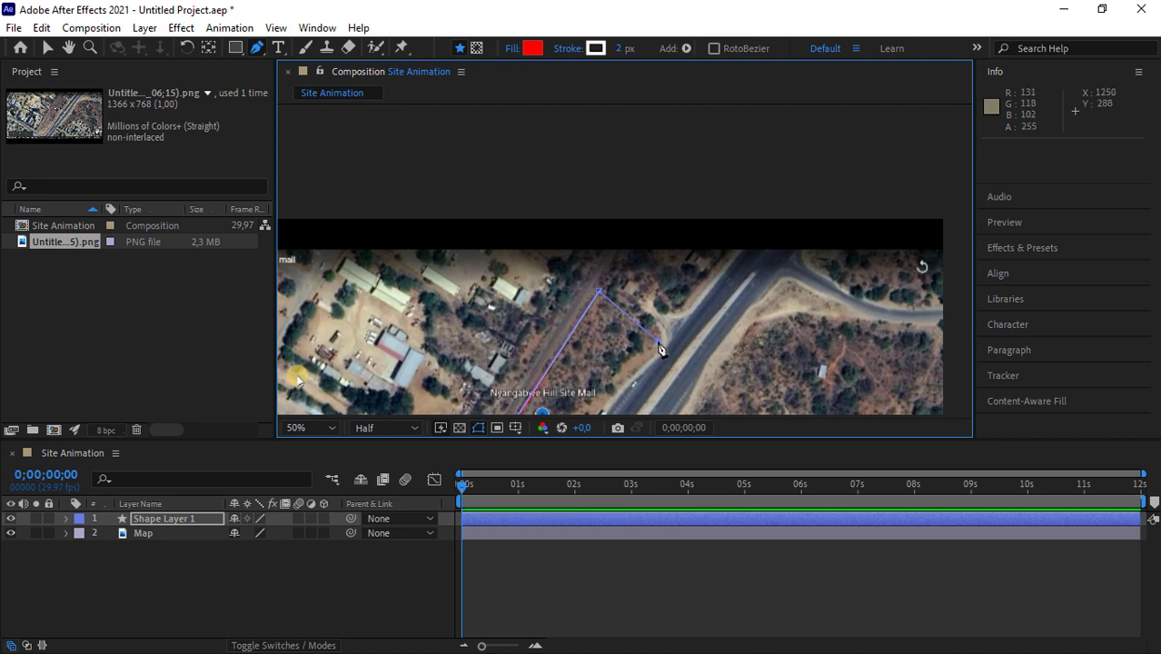
Close the red shape at its first point and zoom out to see it whole.
{"action": "key", "text": "comma"}
{"action": "key", "text": "comma"}
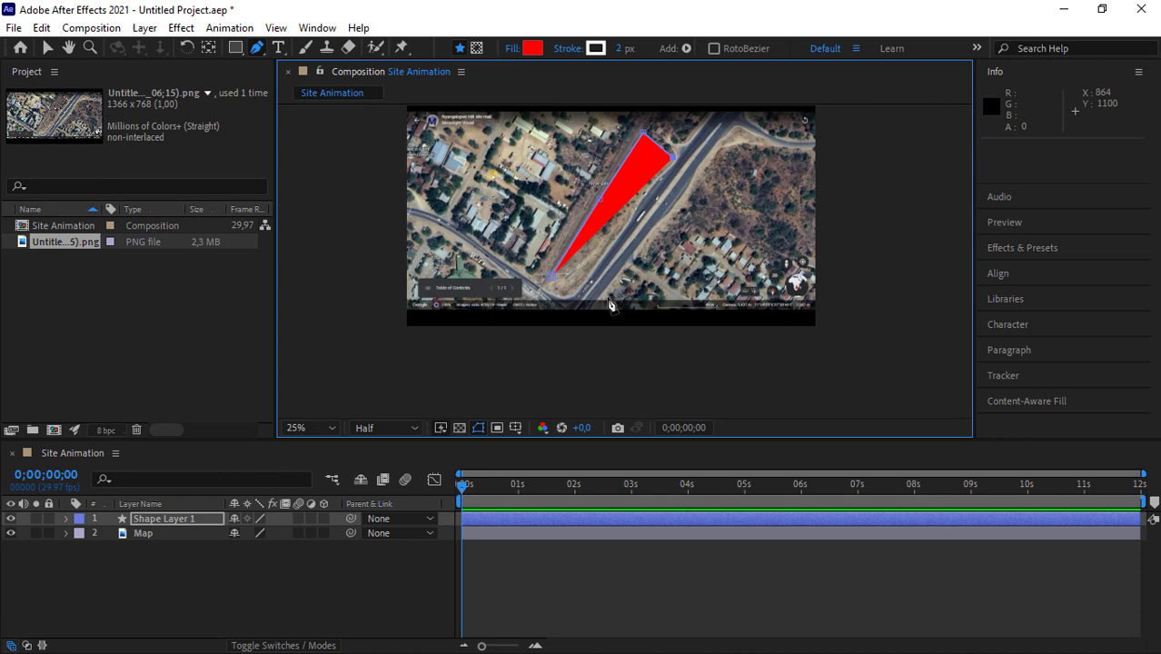
{"action": "scroll", "coordinate": [609, 313], "scroll_direction": "up", "scroll_amount": 1}
{"action": "scroll", "coordinate": [619, 221], "scroll_direction": "up", "scroll_amount": 1}
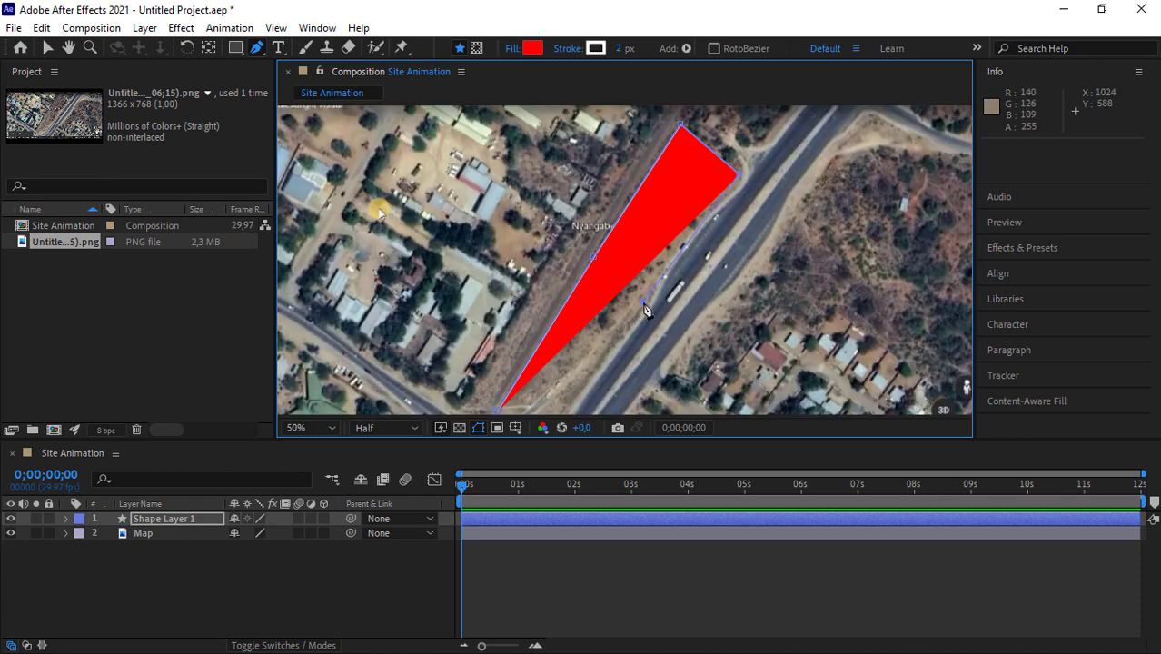
{"action": "key", "text": "comma"}
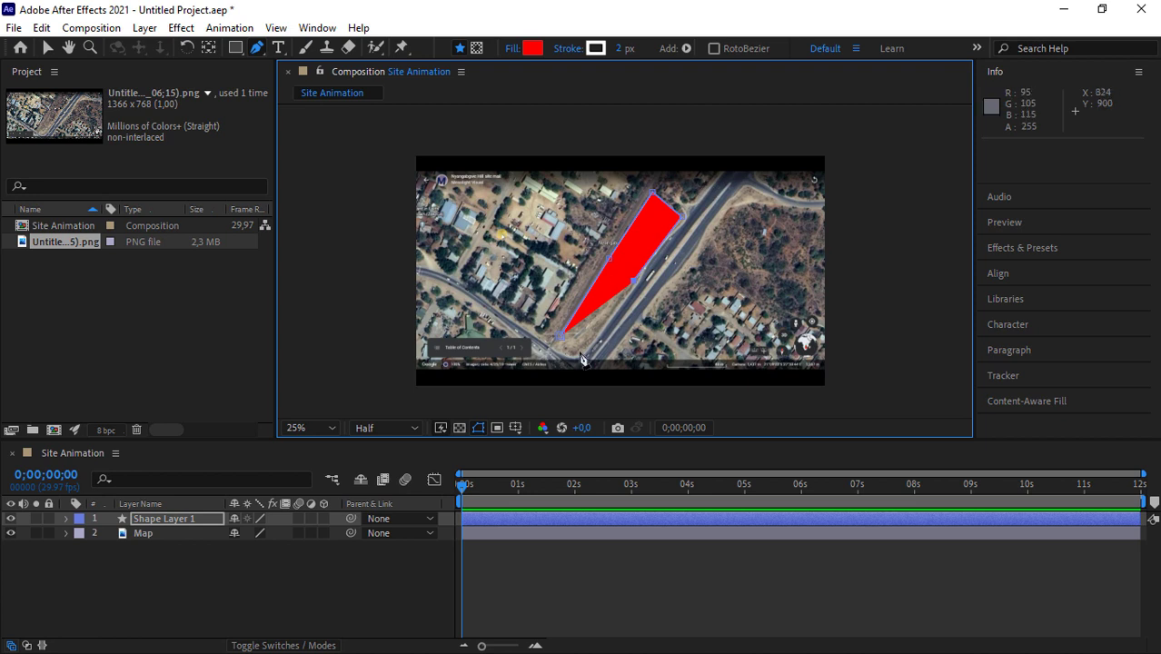
{"action": "scroll", "coordinate": [582, 359], "scroll_direction": "up", "scroll_amount": 1}
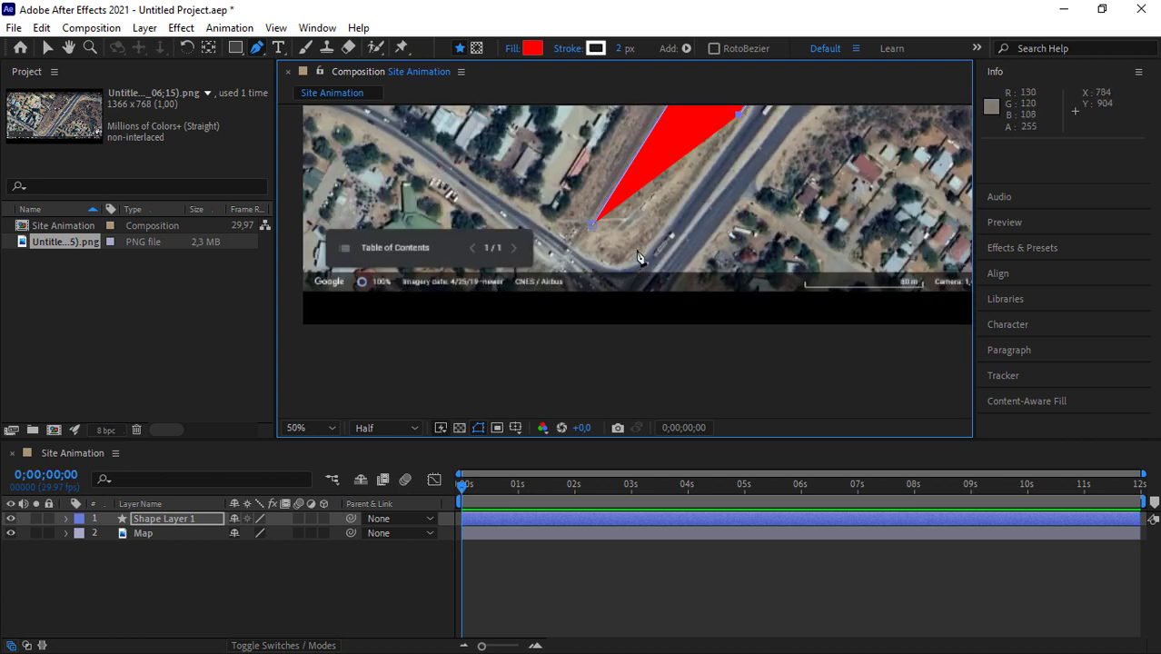
{"action": "left_click", "coordinate": [595, 227]}
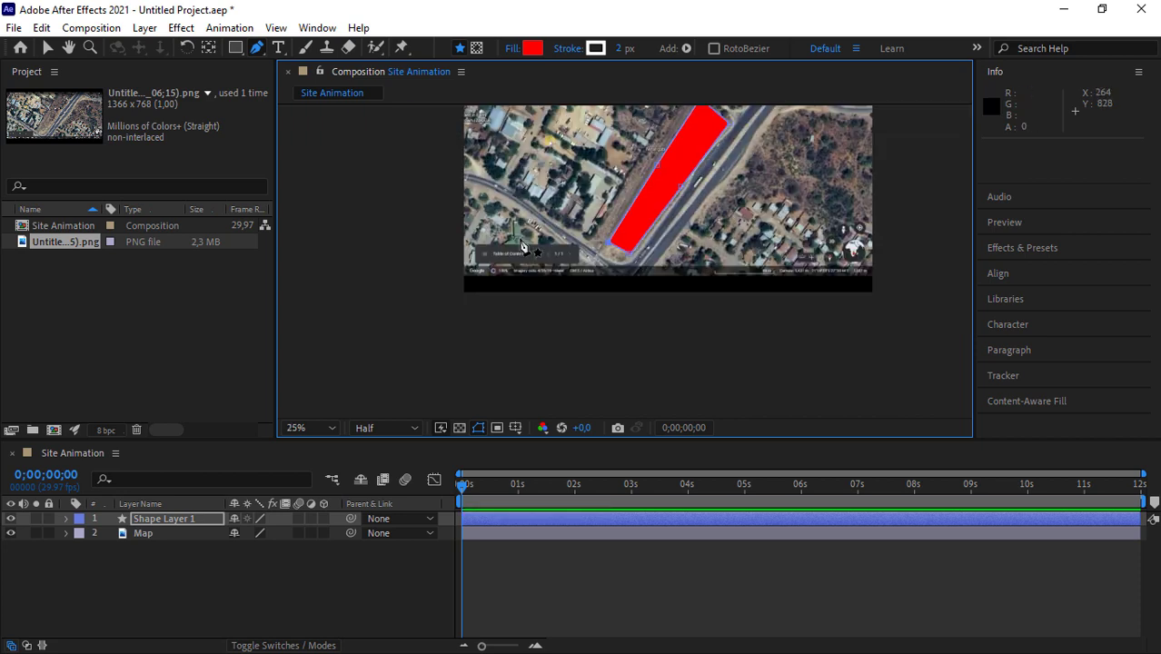
{"action": "key", "text": "comma"}
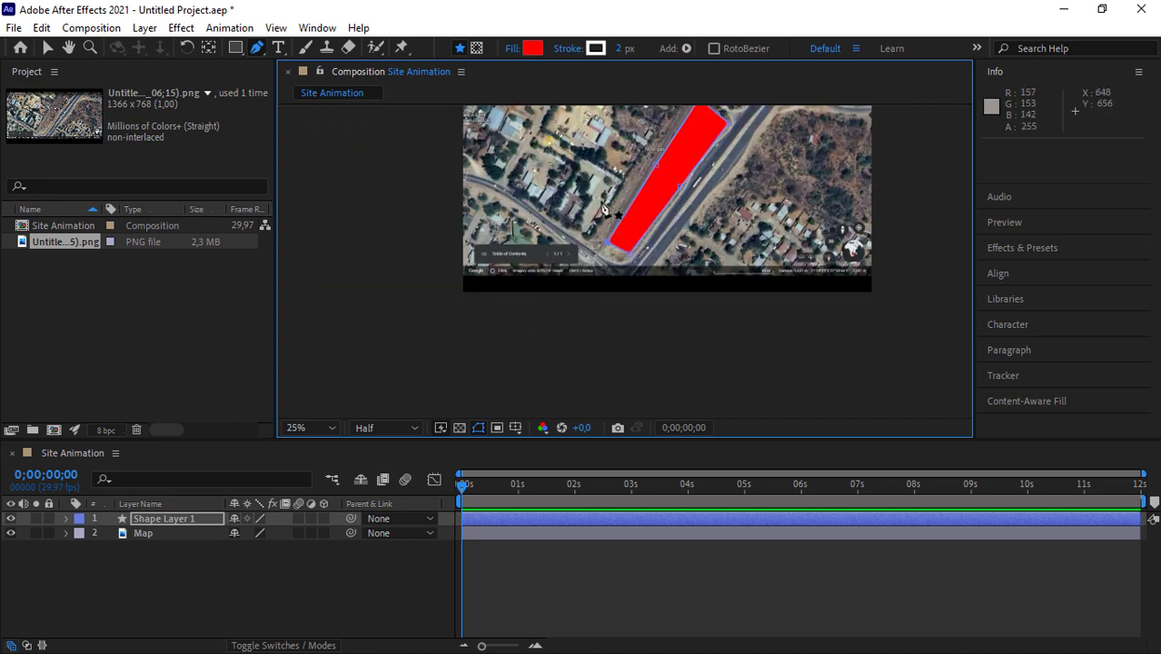
Fit the composition in the viewer and rename Shape Layer 1 to 'Plot Boundary line'.
{"action": "left_click", "coordinate": [337, 427]}
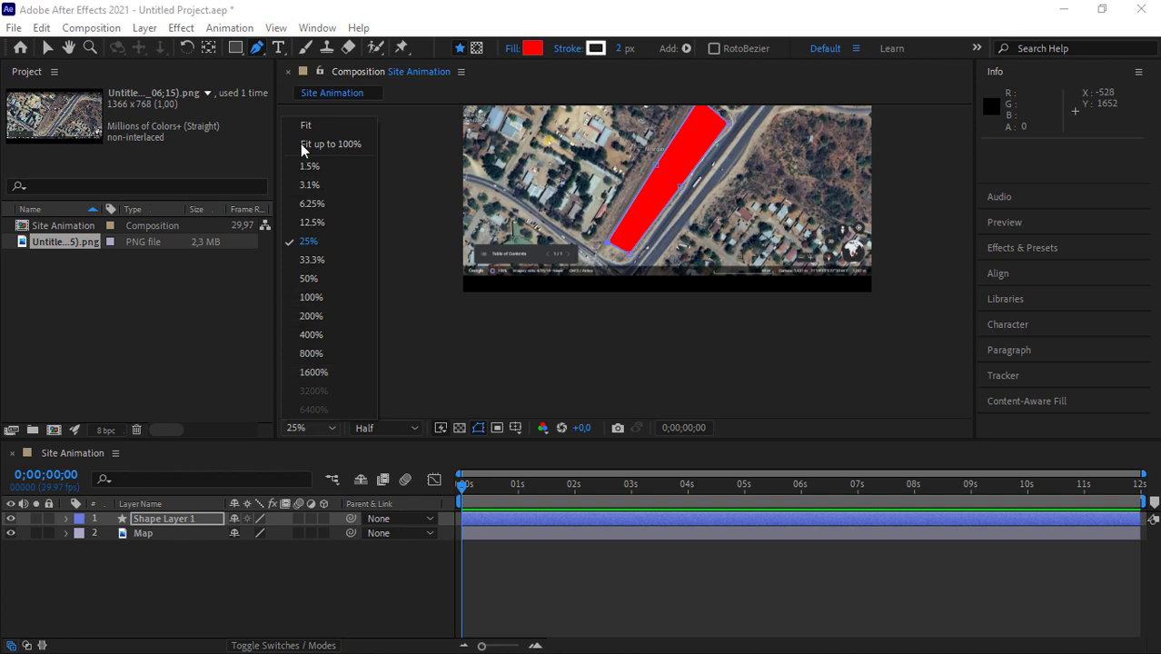
{"action": "key", "text": "Escape"}
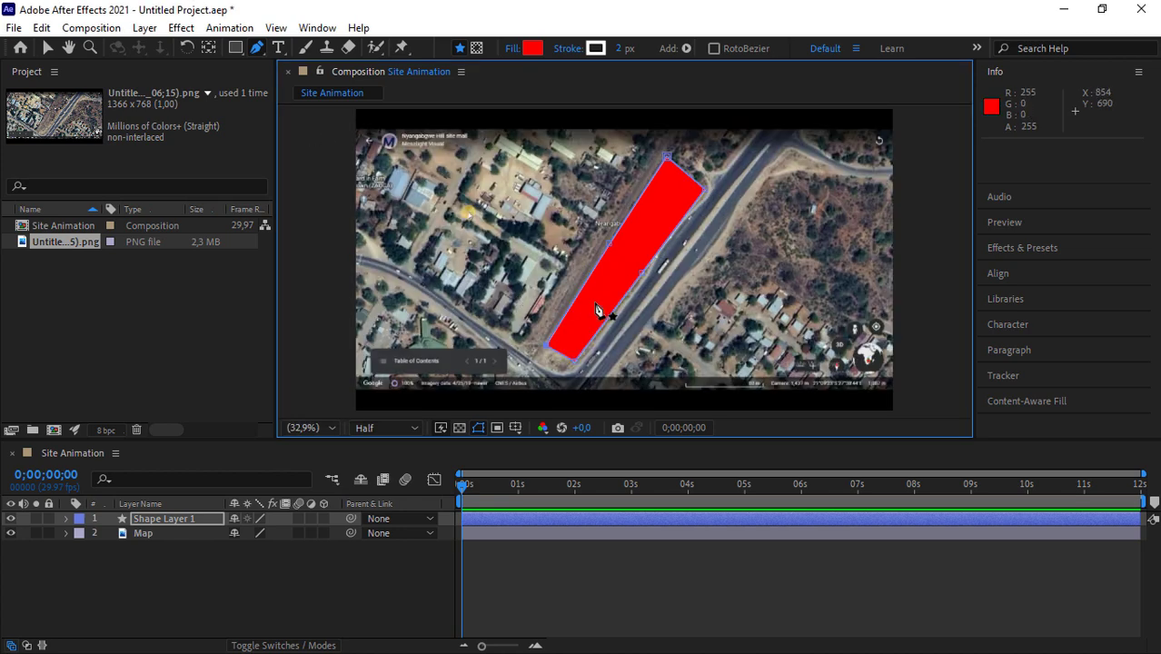
{"action": "right_click", "coordinate": [163, 519]}
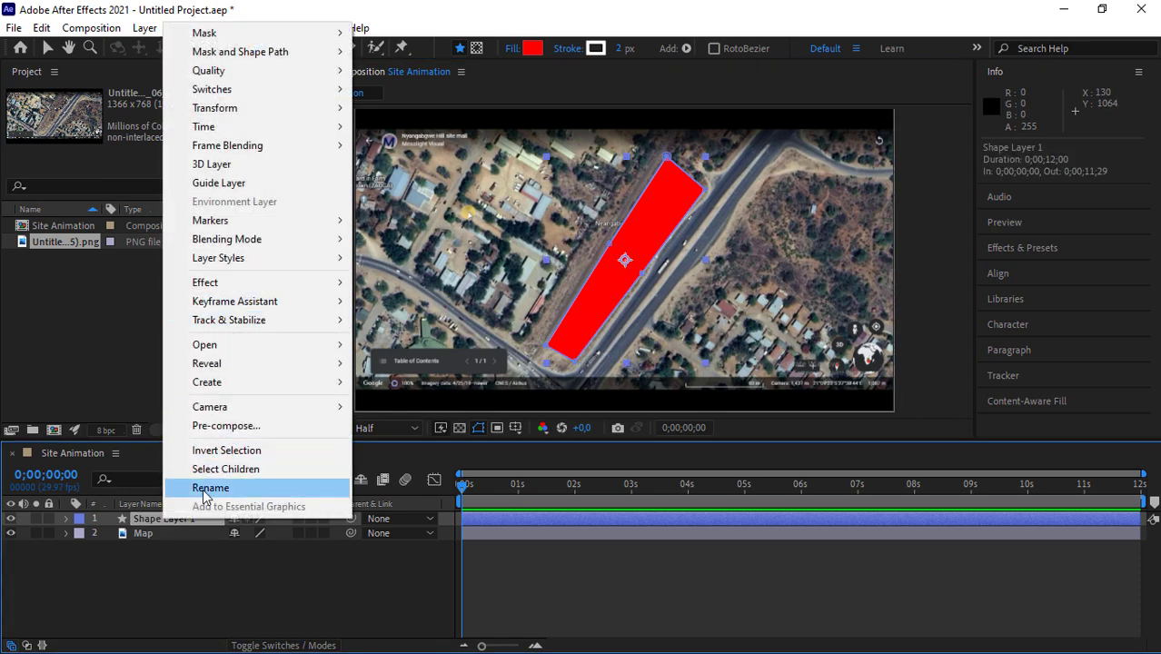
{"action": "left_click", "coordinate": [210, 489]}
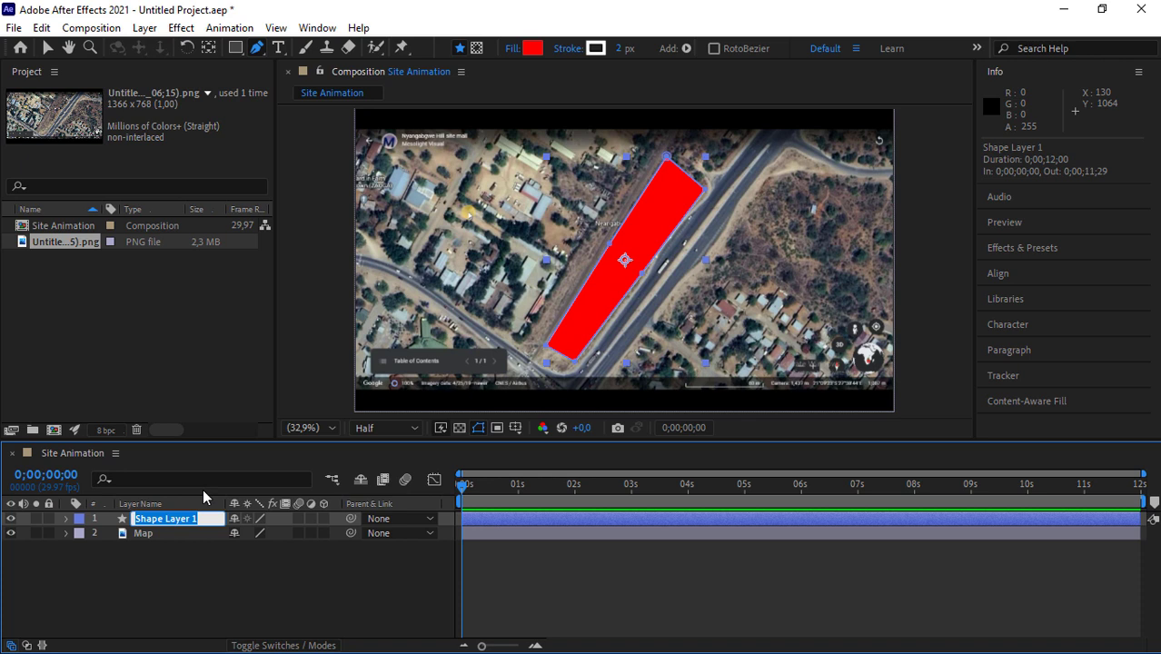
{"action": "type", "text": "Plot Boundary line"}
{"action": "left_click", "coordinate": [157, 580]}
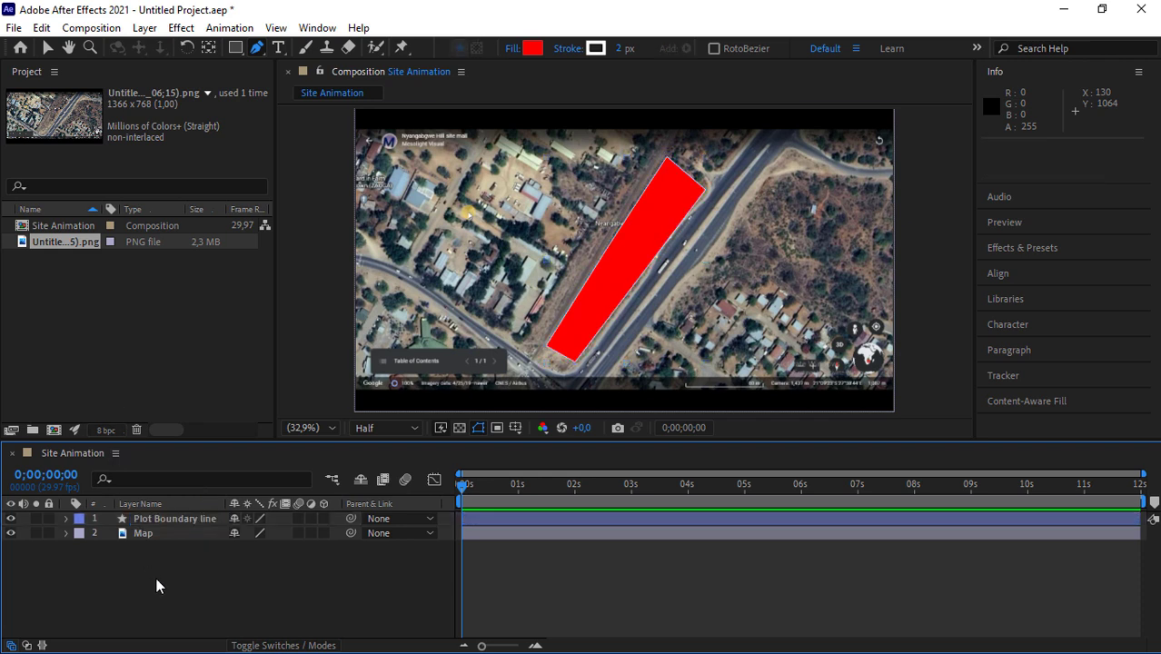
{"action": "left_click", "coordinate": [163, 518]}
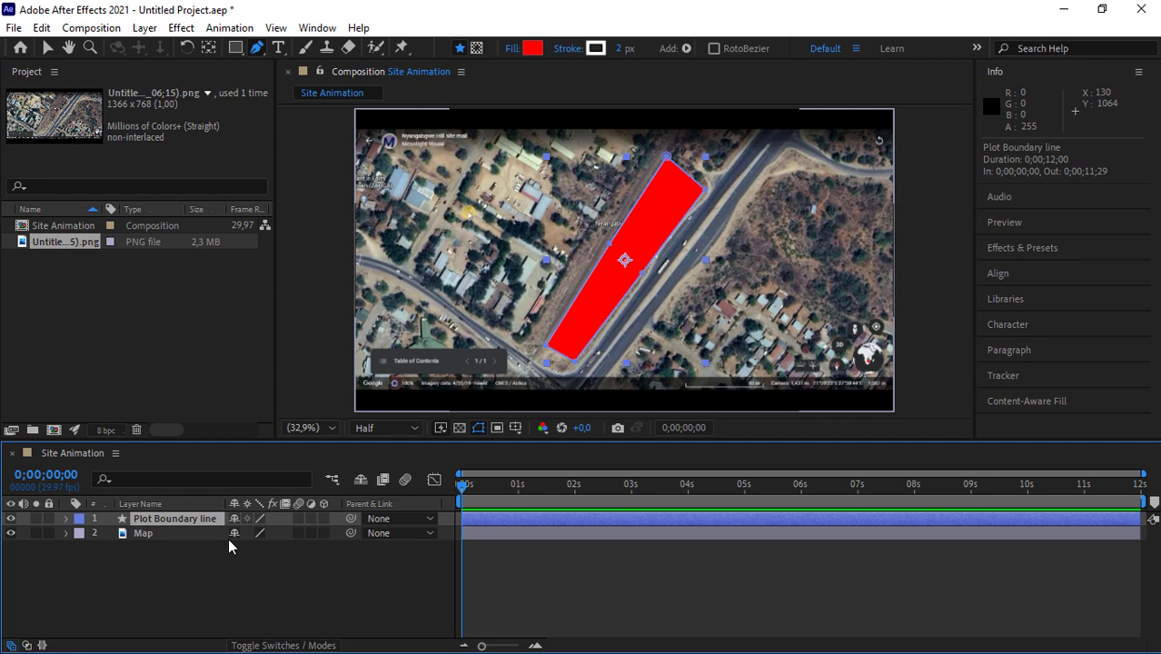
Duplicate Plot Boundary line and rename the copy 'Plot Boundary fill'.
{"action": "key", "text": "ctrl+d"}
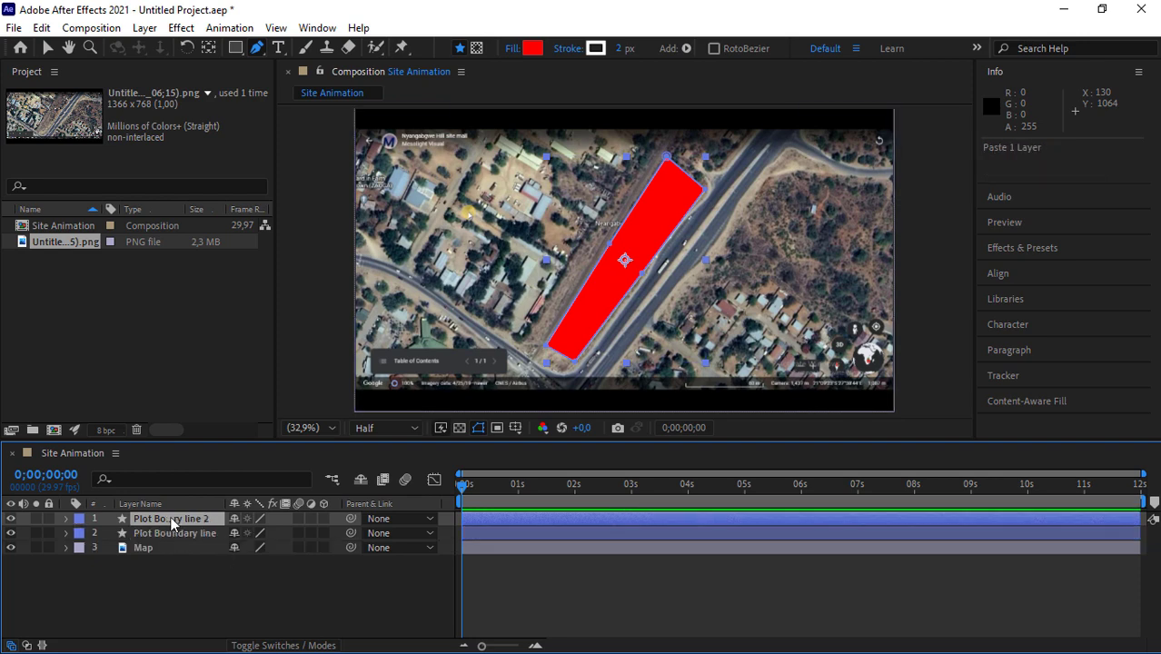
{"action": "right_click", "coordinate": [173, 523]}
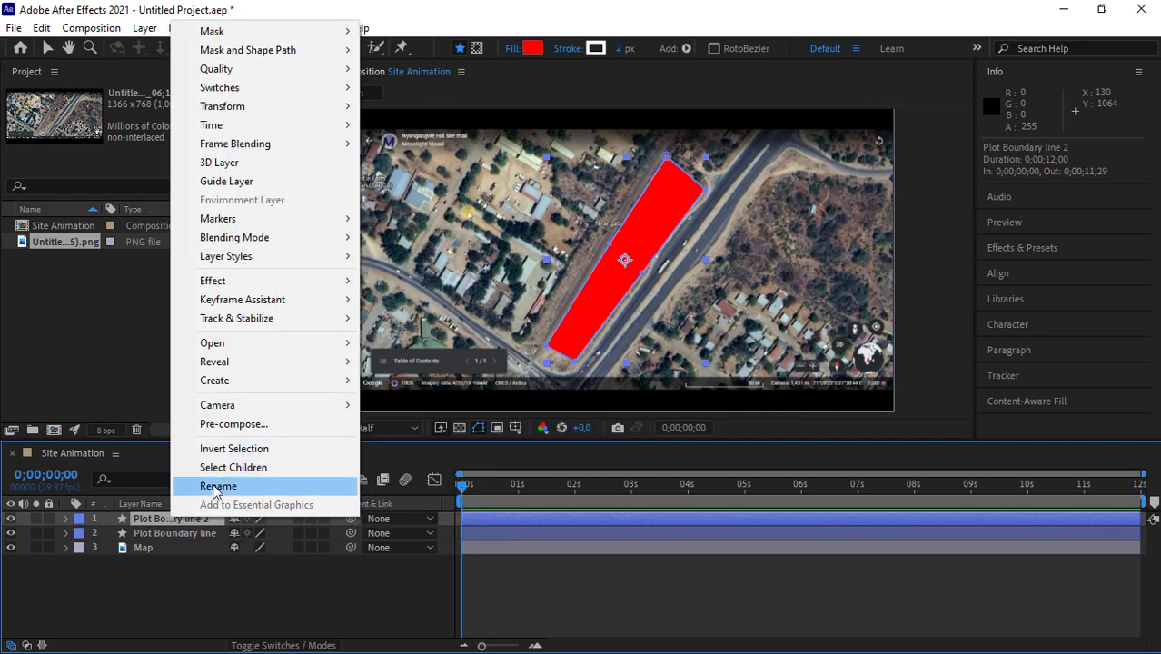
{"action": "left_click", "coordinate": [218, 415]}
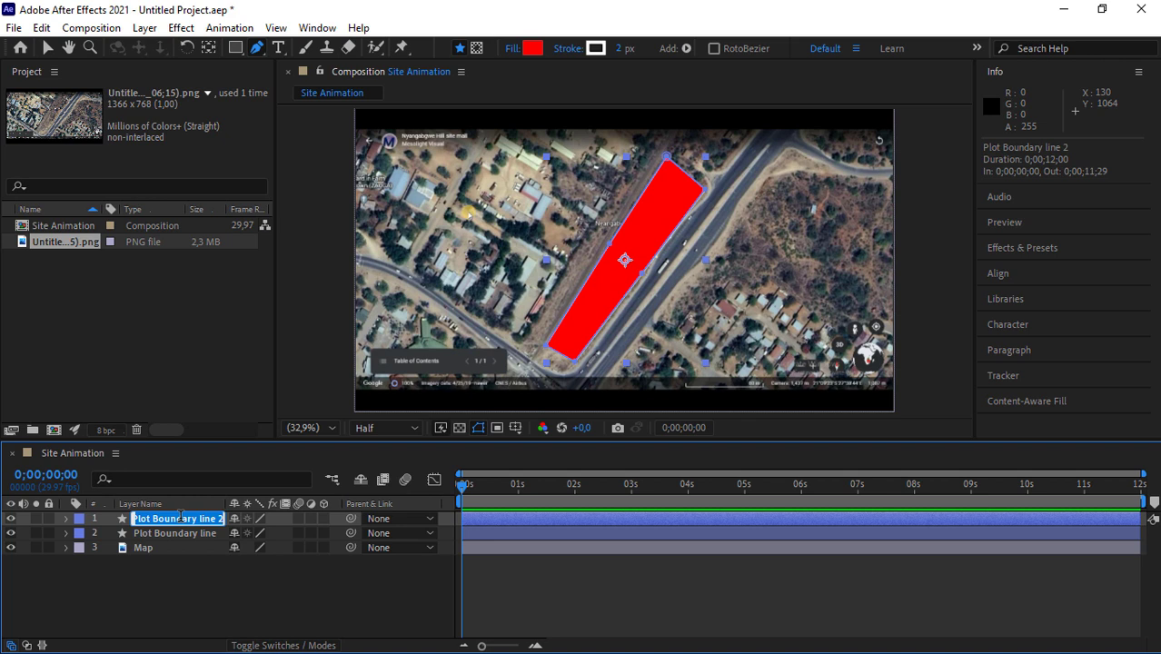
{"action": "left_click", "coordinate": [200, 518]}
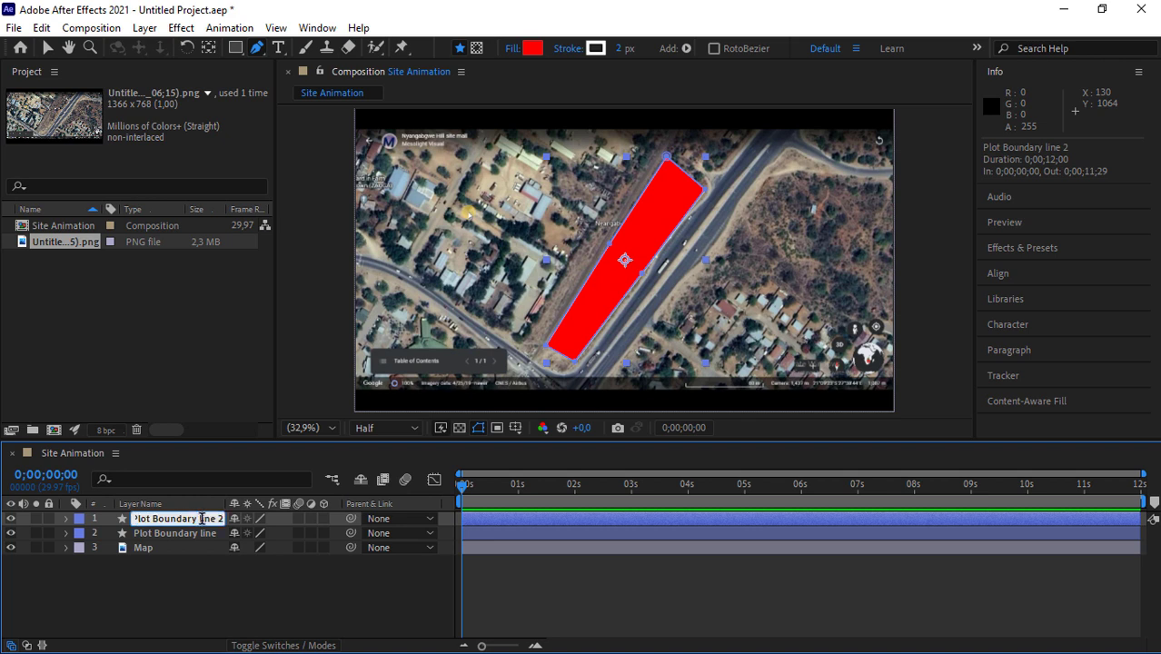
{"action": "left_click_drag", "start_coordinate": [201, 518], "coordinate": [227, 518]}
{"action": "key", "text": "BackSpace"}
{"action": "key", "text": "Return"}
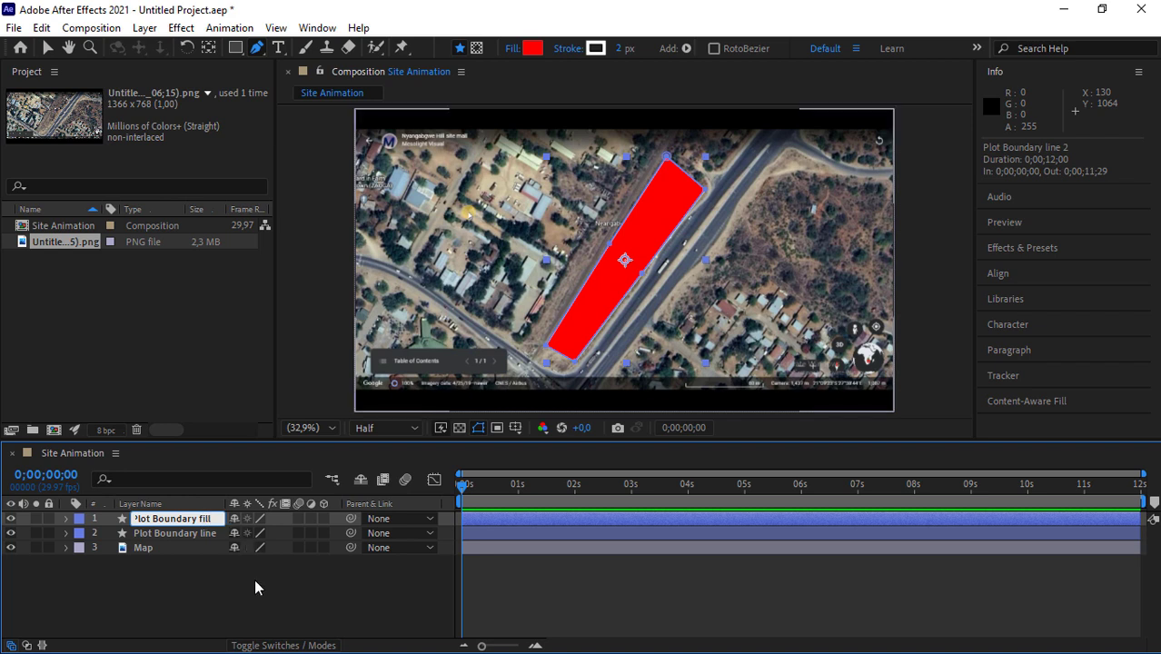
Hide the Plot Boundary fill layer and select Plot Boundary line.
{"action": "left_click", "coordinate": [240, 588]}
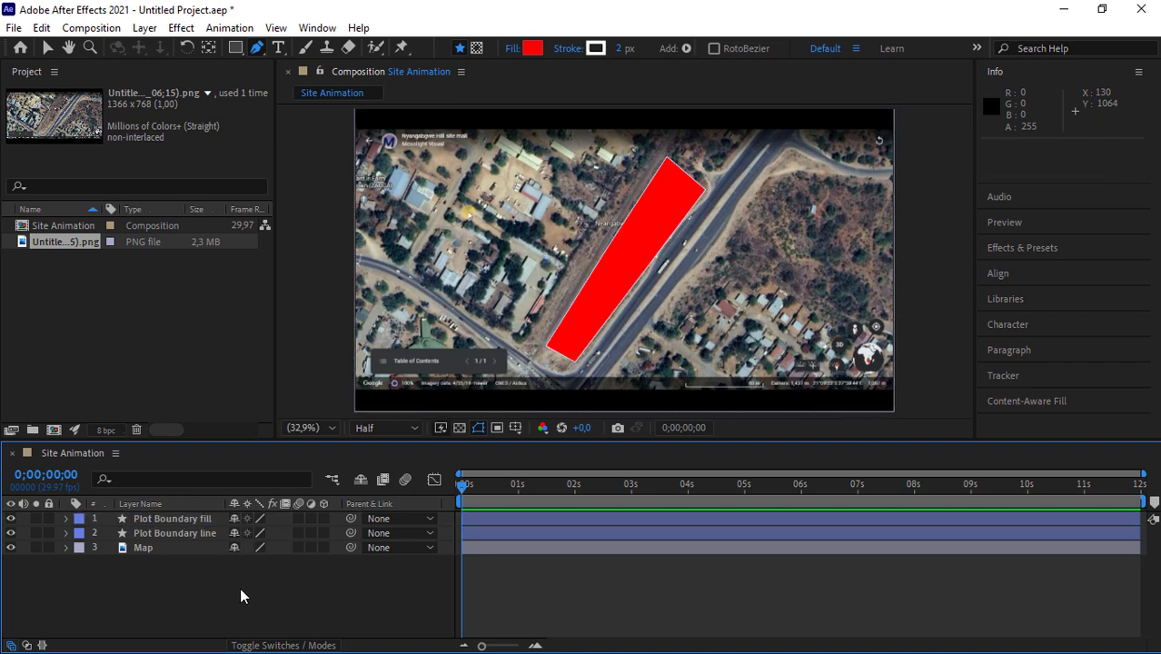
{"action": "left_click", "coordinate": [175, 518]}
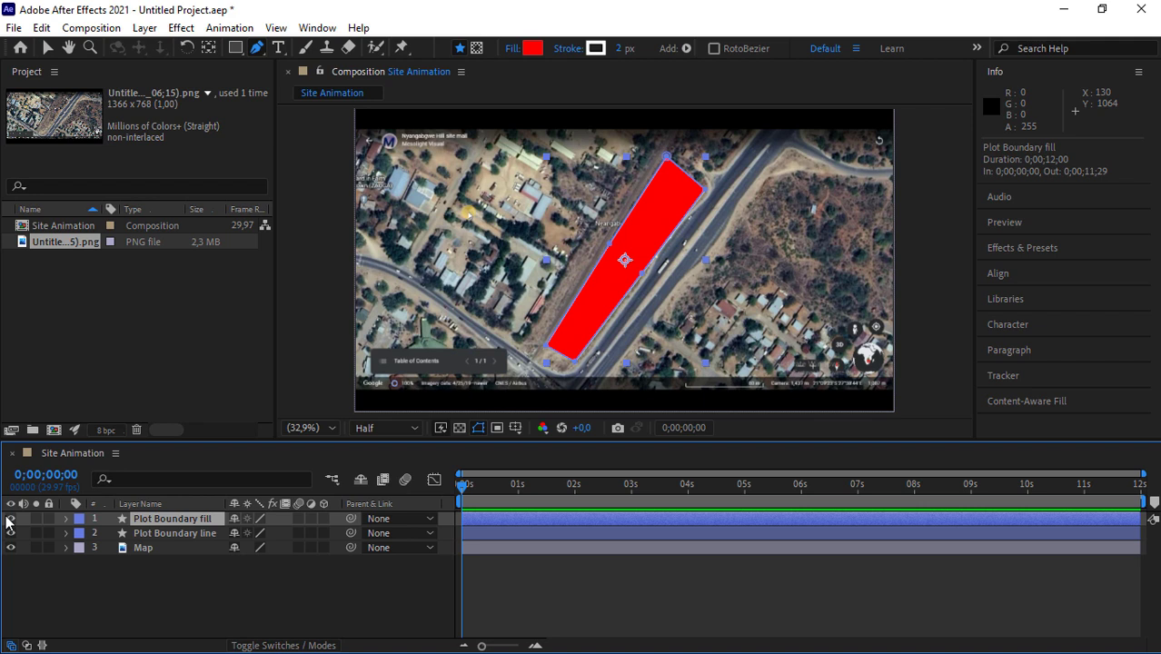
{"action": "left_click", "coordinate": [10, 519]}
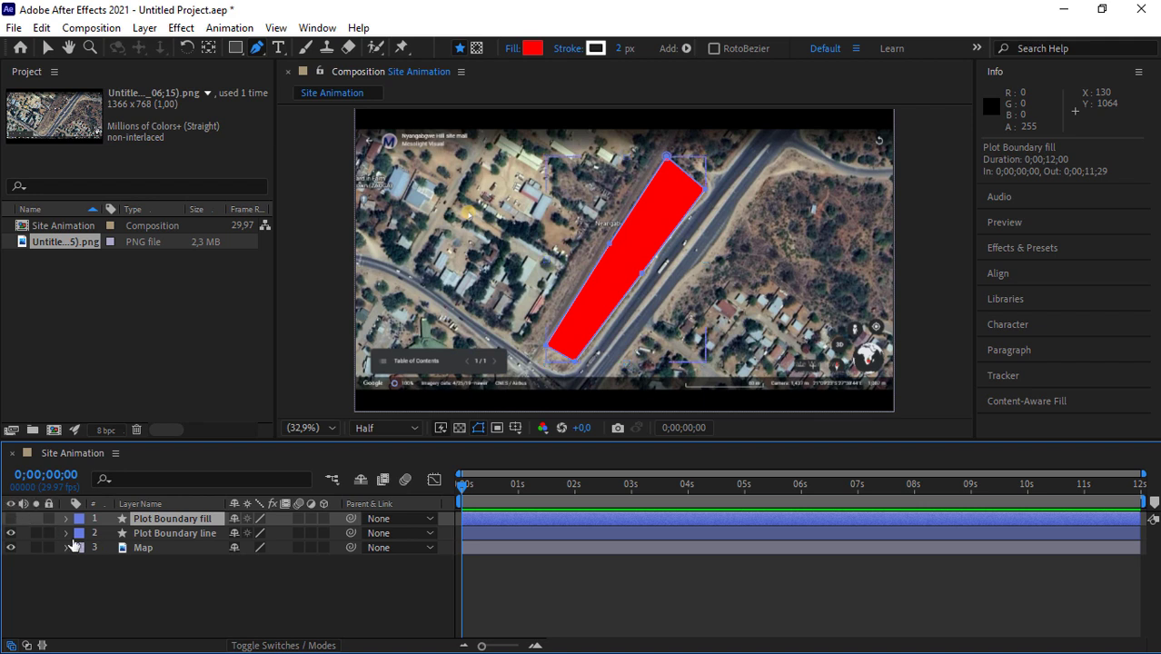
{"action": "left_click", "coordinate": [166, 534]}
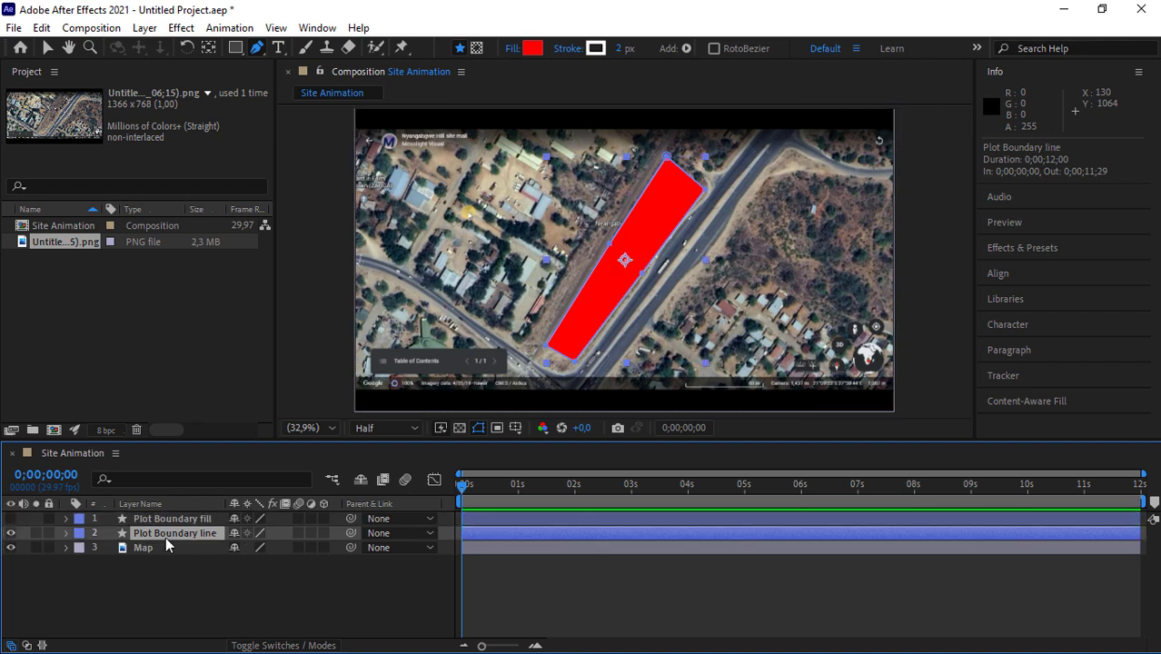
Delete the red Fill 1 from the Plot Boundary line layer's Shape 1.
{"action": "left_click", "coordinate": [66, 533]}
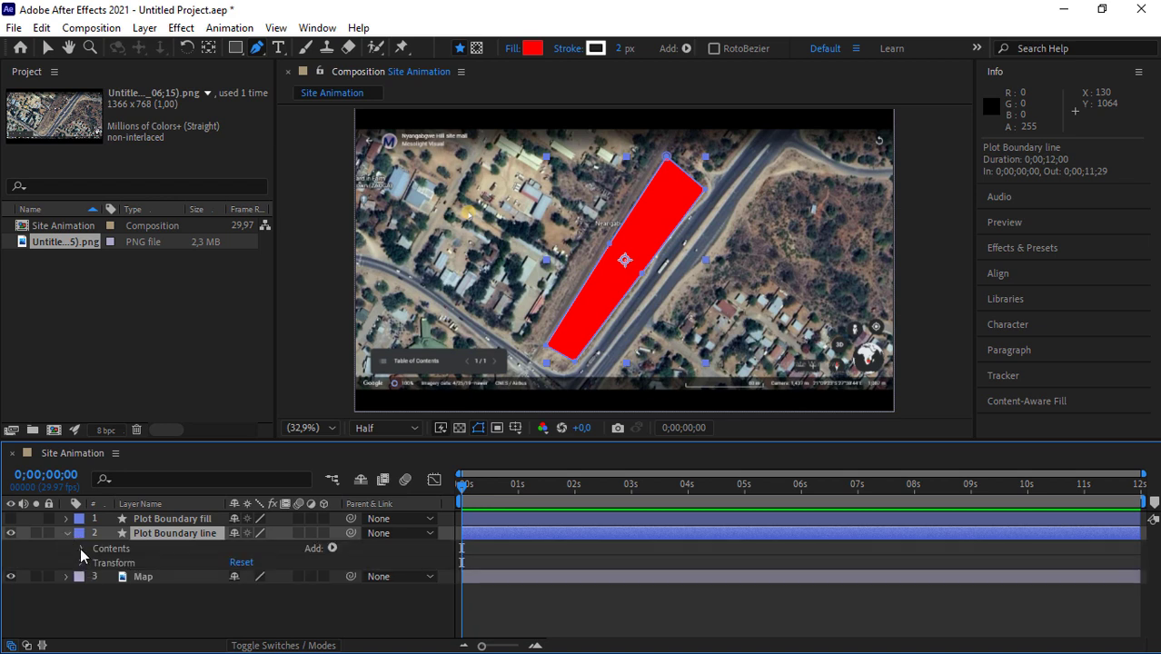
{"action": "left_click", "coordinate": [82, 549]}
{"action": "left_click", "coordinate": [94, 563]}
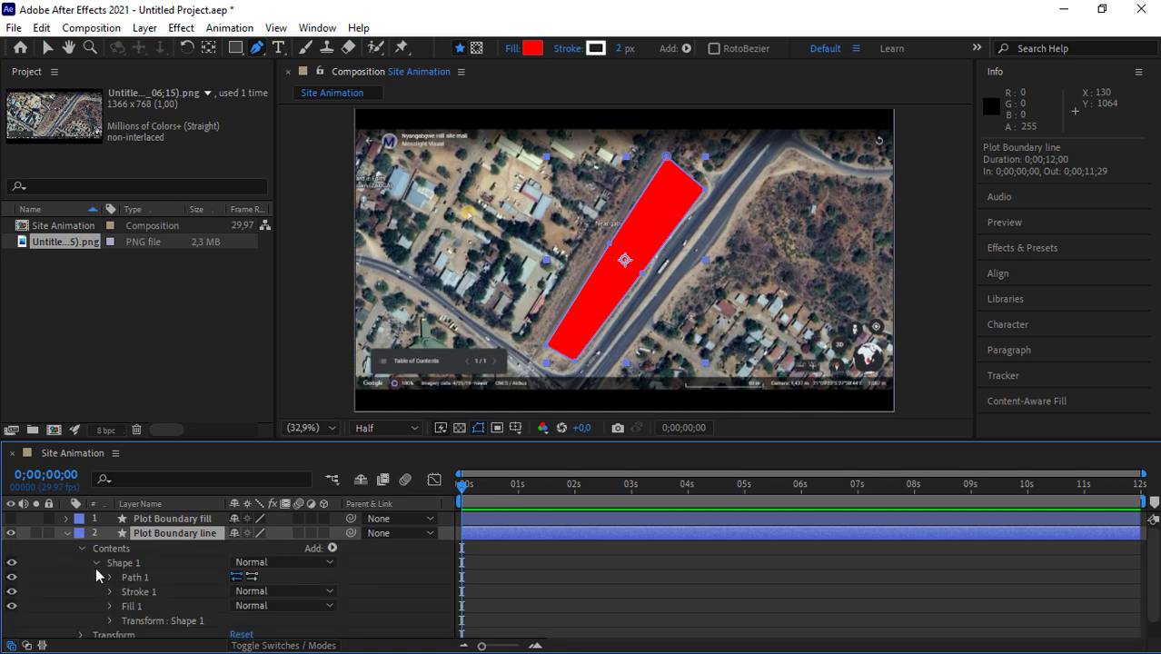
{"action": "left_click", "coordinate": [130, 607]}
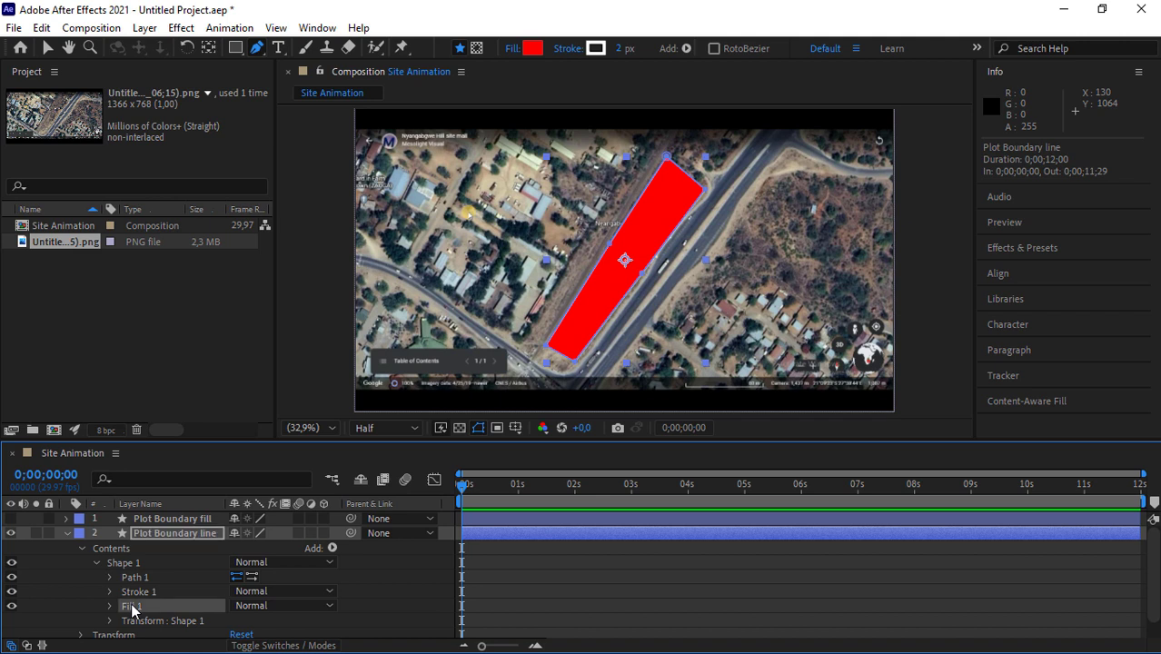
{"action": "key", "text": "Delete"}
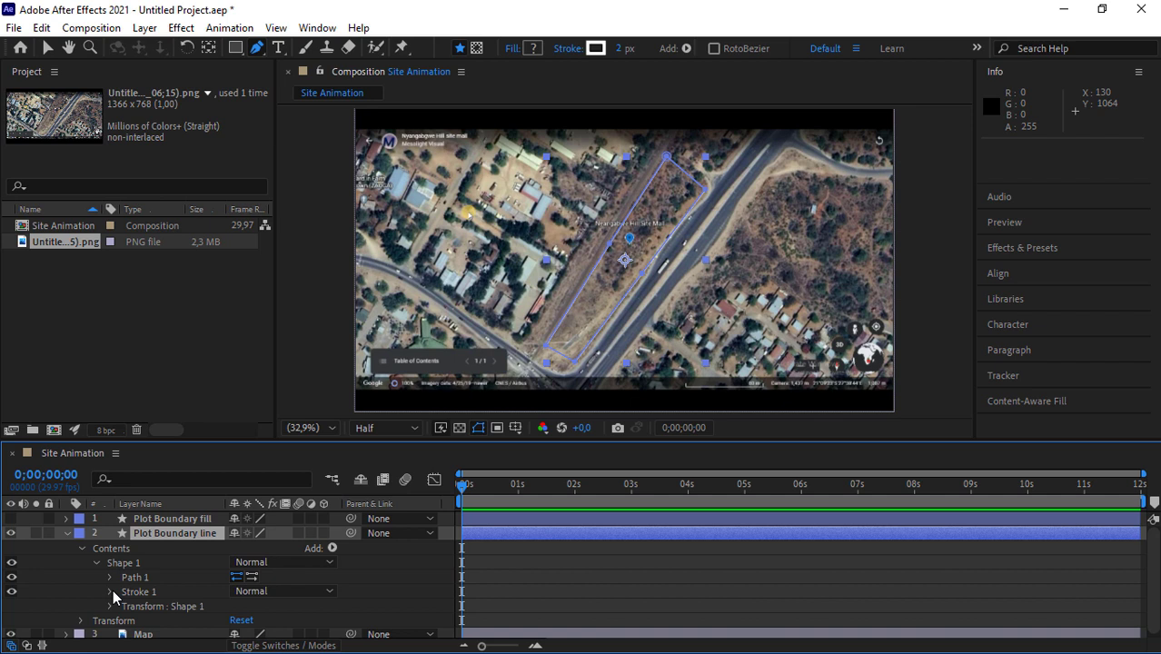
Set Stroke 1's Line Cap to Round Cap and Line Join to Round Join.
{"action": "left_click", "coordinate": [108, 592]}
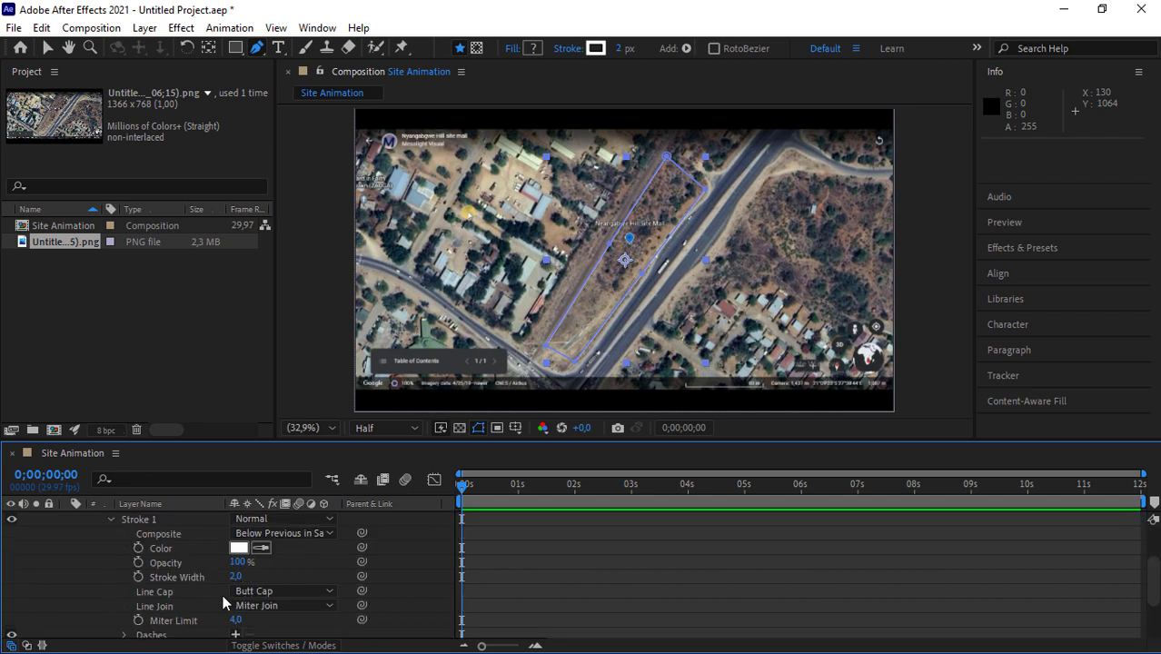
{"action": "left_click", "coordinate": [314, 591]}
{"action": "left_click", "coordinate": [305, 555]}
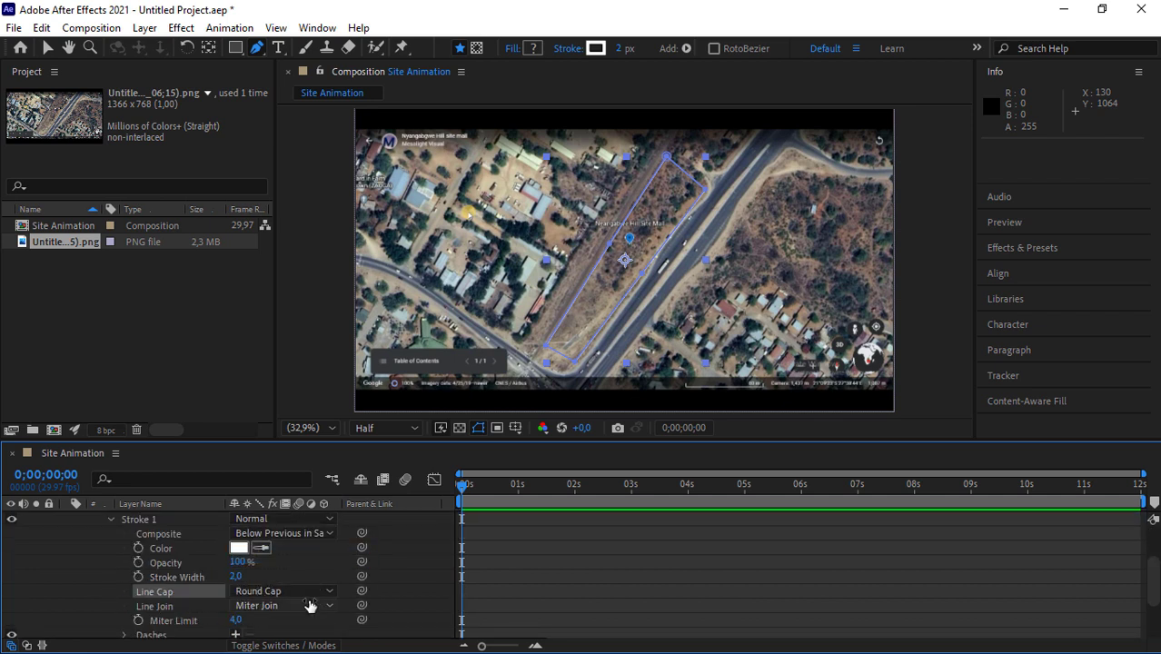
{"action": "left_click", "coordinate": [328, 607]}
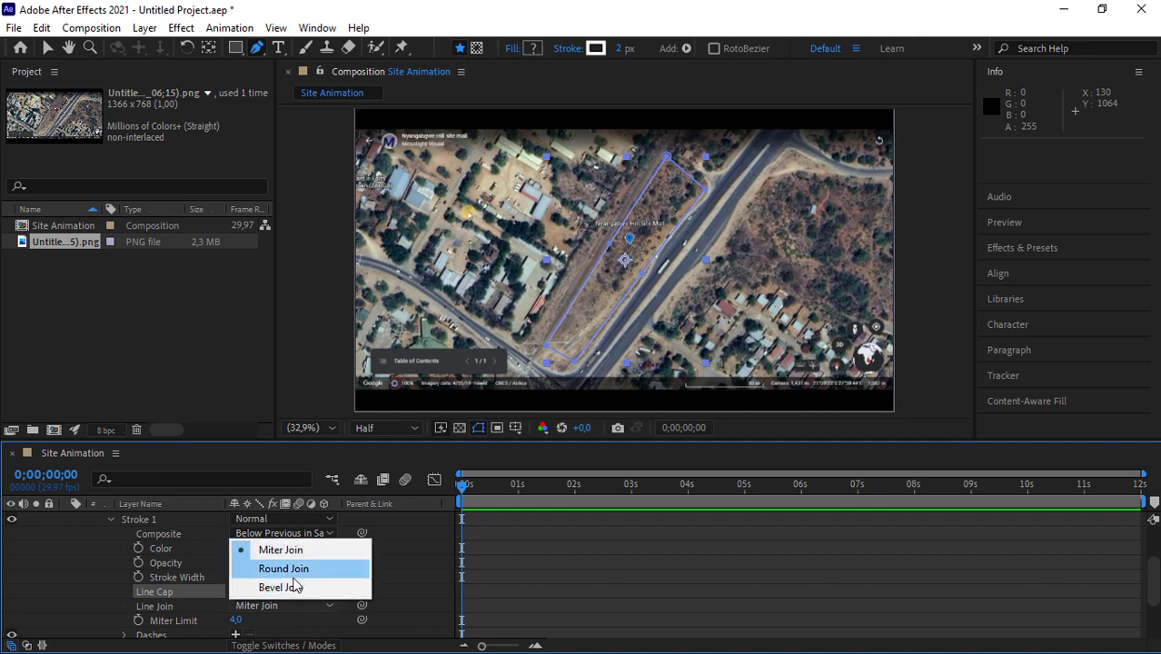
{"action": "left_click", "coordinate": [296, 570]}
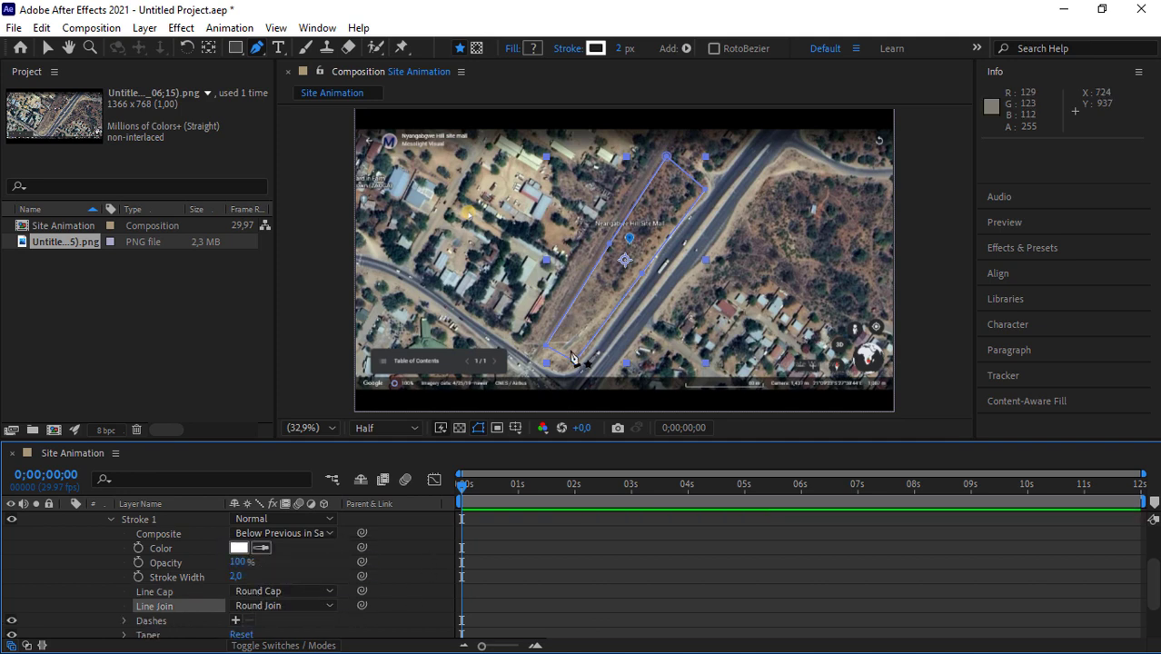
Increase the white outline's stroke width to 5.
{"action": "scroll", "coordinate": [587, 307], "scroll_direction": "up", "scroll_amount": 5}
{"action": "scroll", "coordinate": [587, 307], "scroll_direction": "down", "scroll_amount": 4}
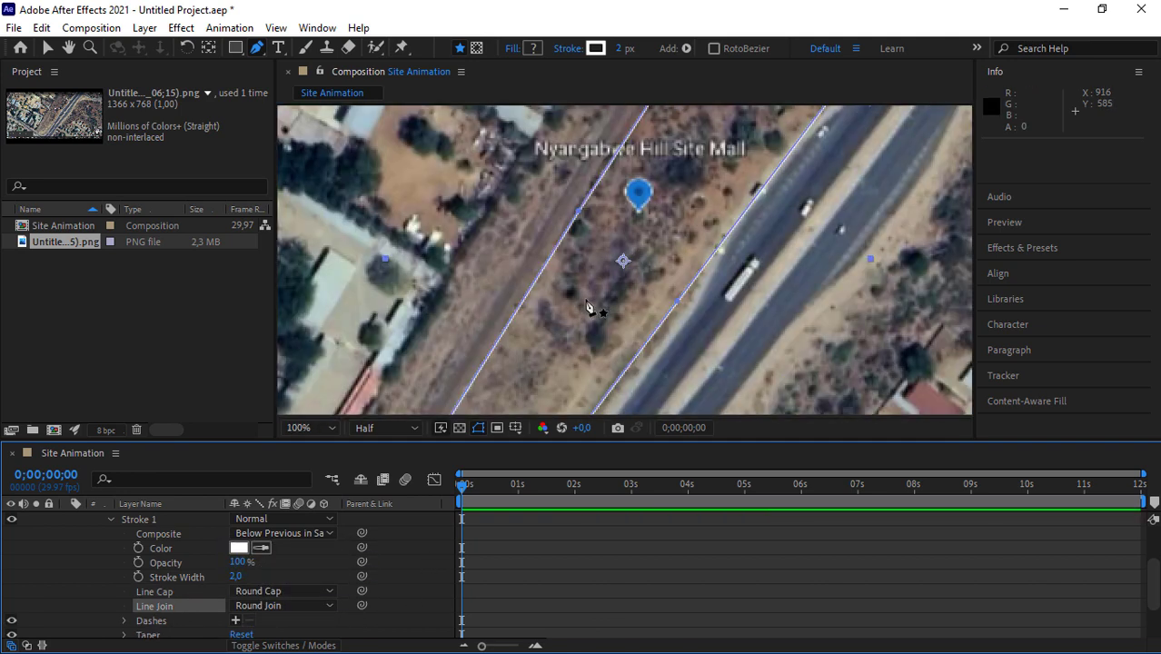
{"action": "scroll", "coordinate": [298, 609], "scroll_direction": "down", "scroll_amount": 3}
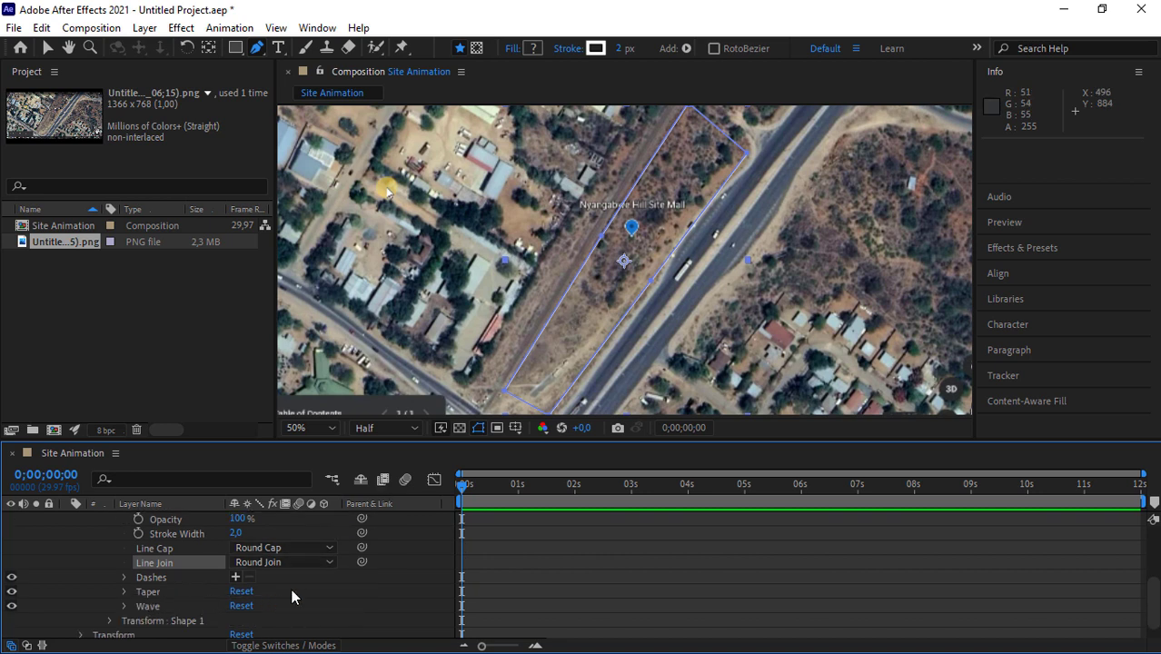
{"action": "scroll", "coordinate": [292, 589], "scroll_direction": "up", "scroll_amount": 3}
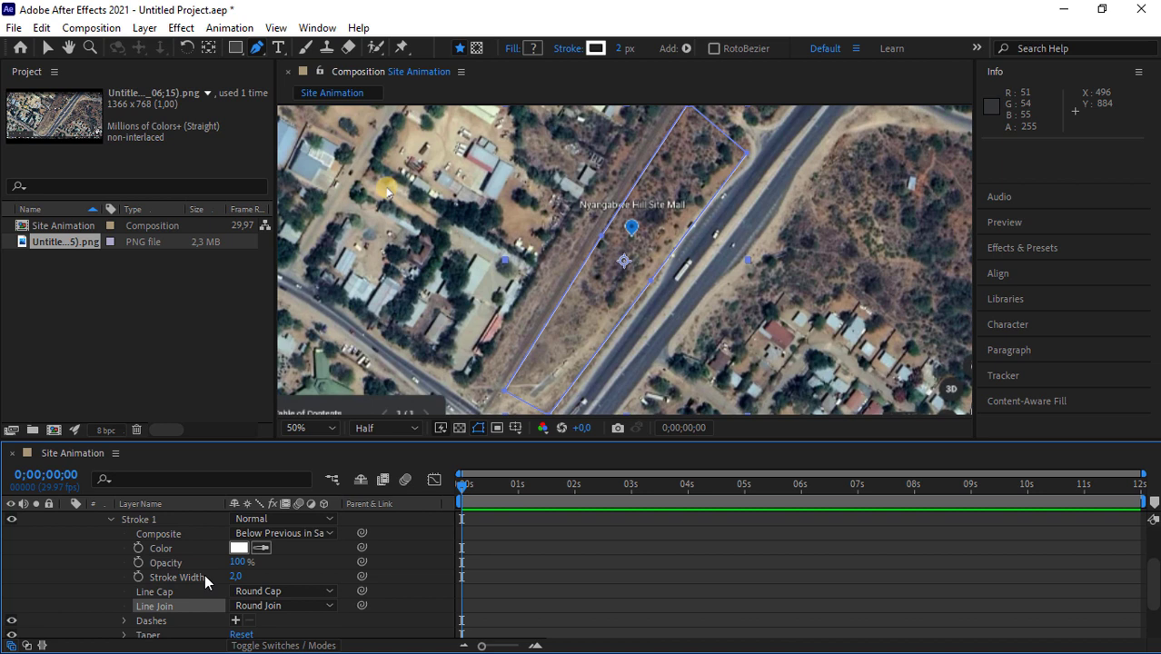
{"action": "left_click", "coordinate": [237, 577]}
{"action": "left_click", "coordinate": [291, 556]}
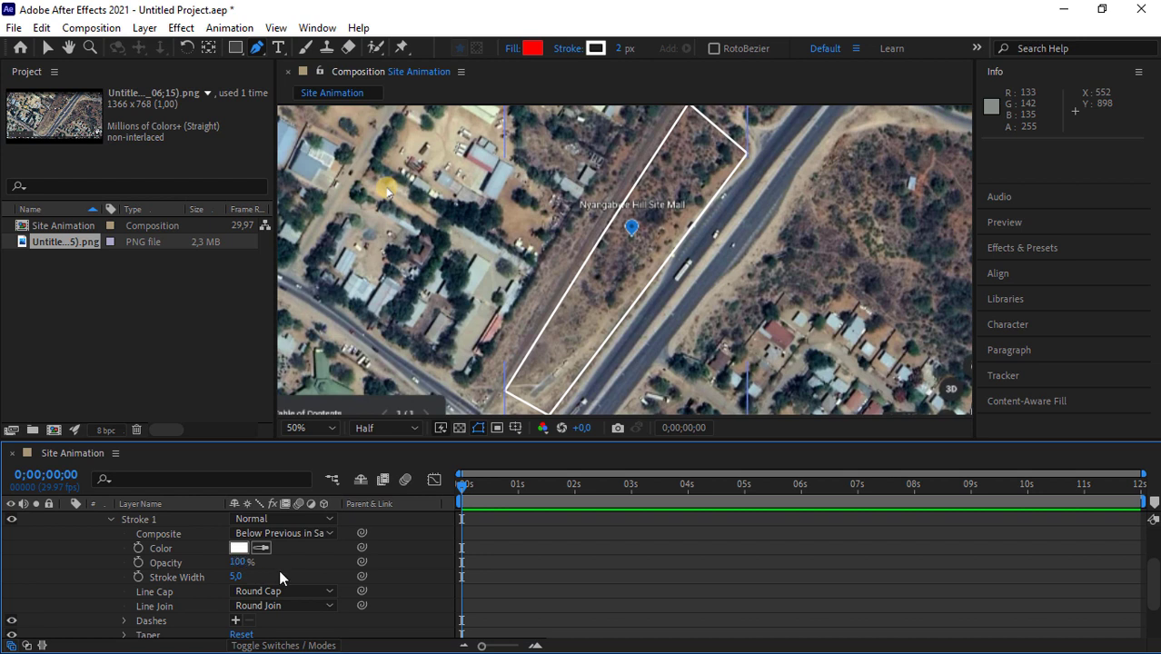
{"action": "scroll", "coordinate": [290, 575], "scroll_direction": "down", "scroll_amount": 1}
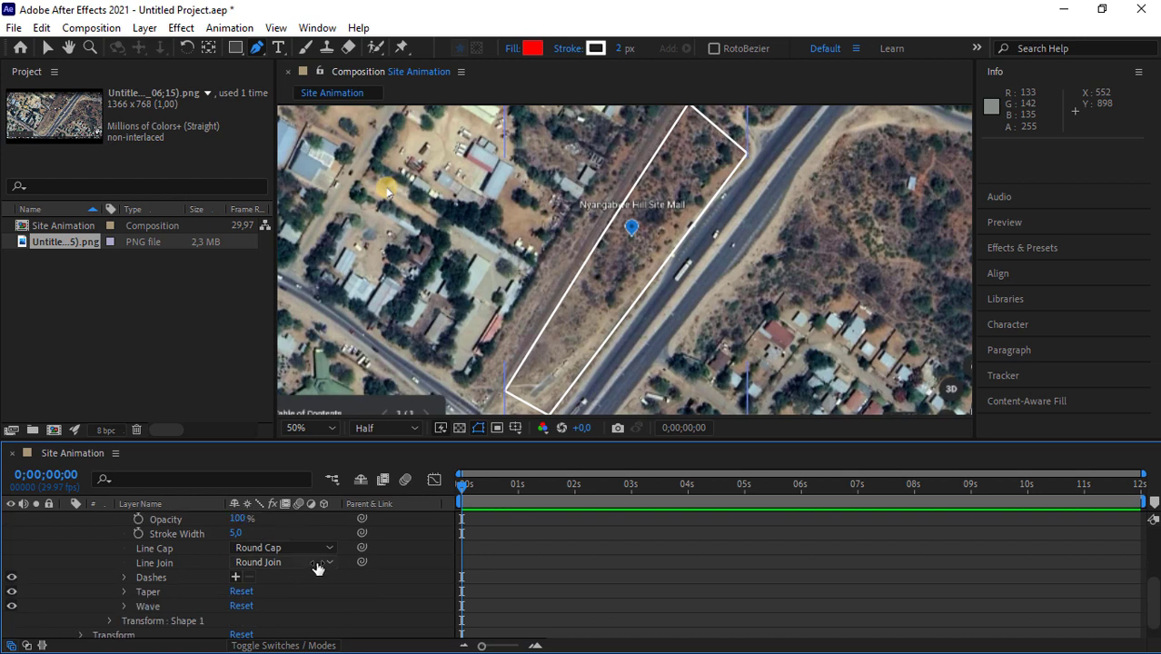
{"action": "scroll", "coordinate": [317, 565], "scroll_direction": "up", "scroll_amount": 2}
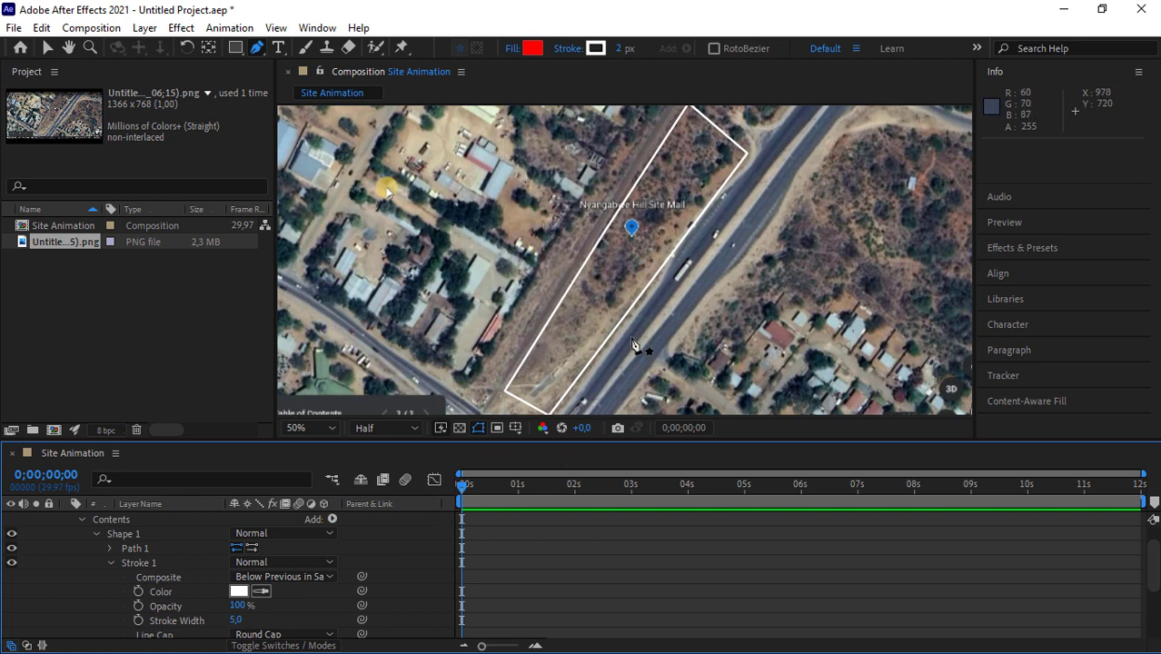
Select the outline path and nudge the vertex beside the highway onto the plot corner.
{"action": "left_click", "coordinate": [135, 549]}
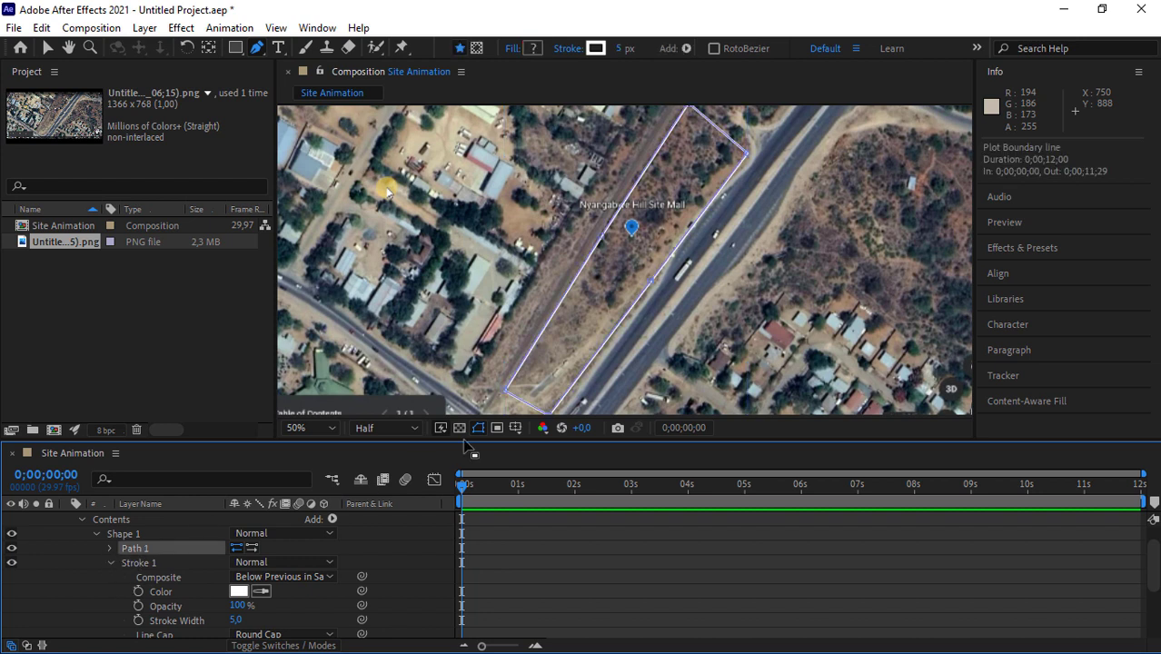
{"action": "key", "text": "period"}
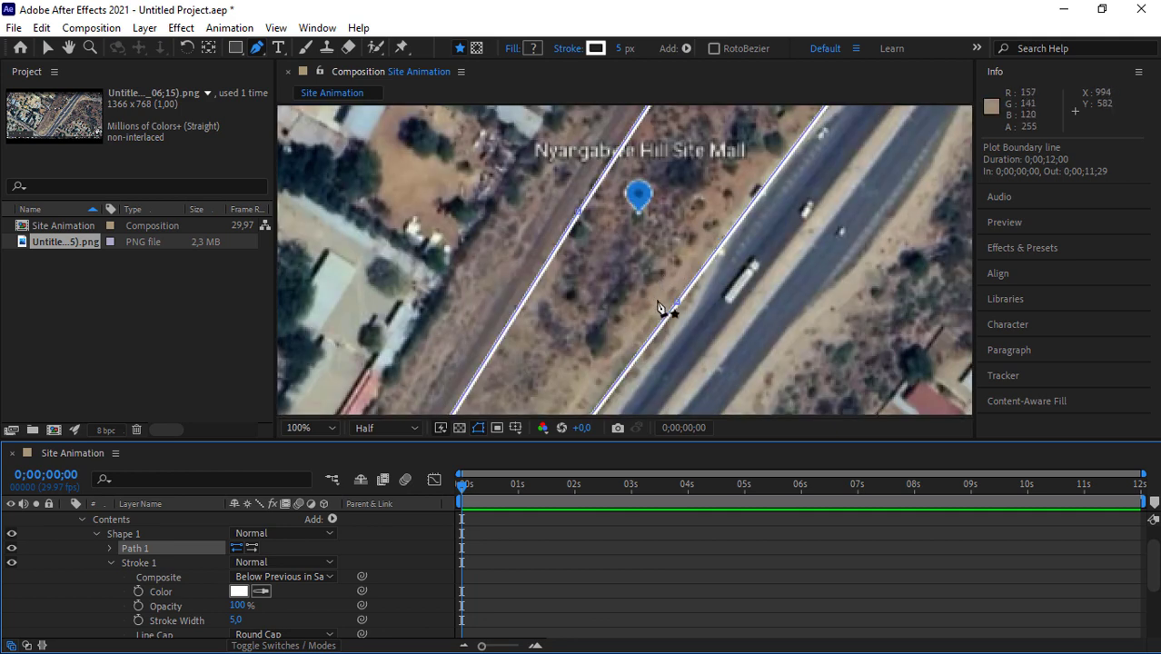
{"action": "left_click_drag", "start_coordinate": [679, 306], "coordinate": [674, 300]}
{"action": "key", "text": "comma"}
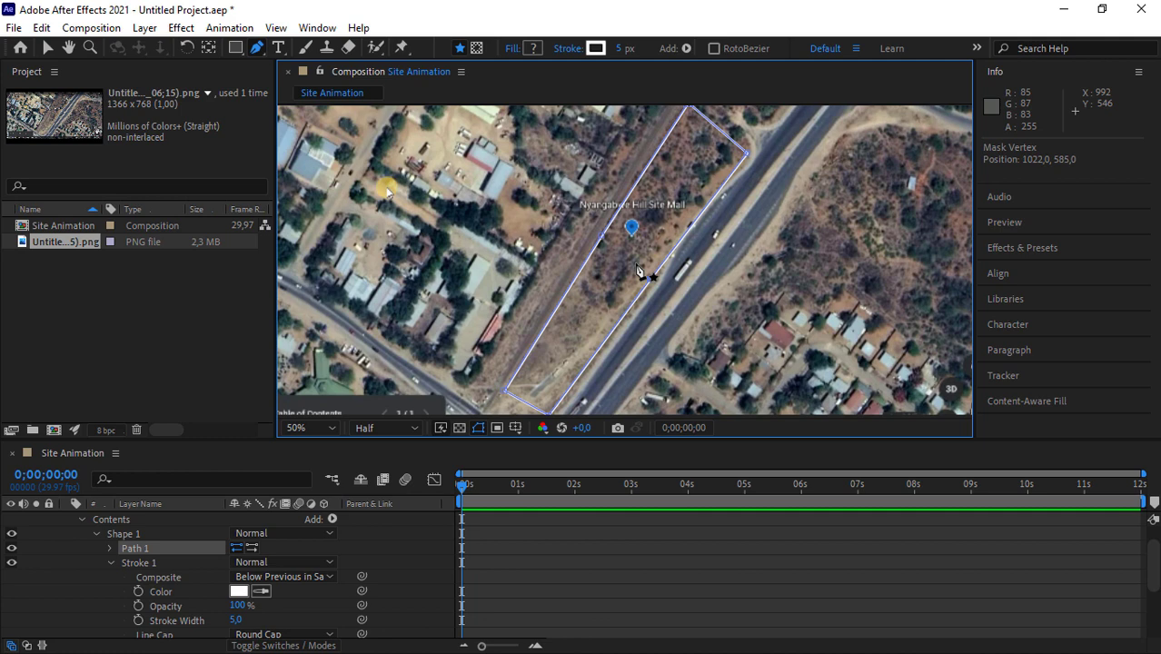
{"action": "key", "text": "comma"}
{"action": "key", "text": "period"}
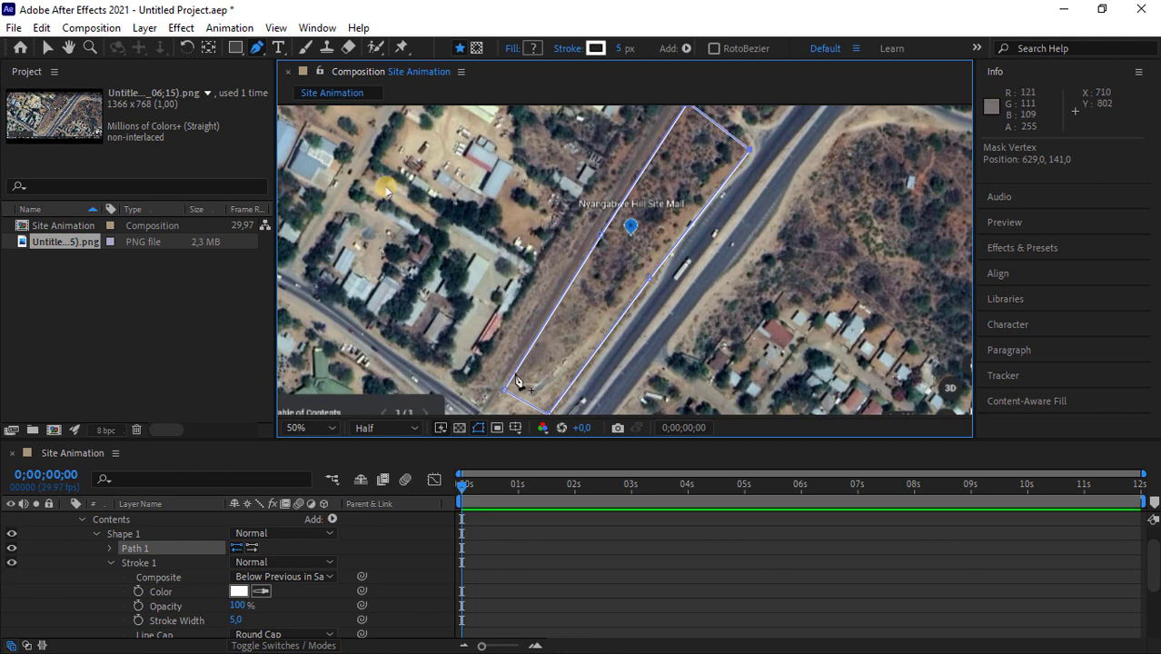
Shift the outline's bottom-left corner slightly, then return the viewer to Fit magnification.
{"action": "left_click_drag", "start_coordinate": [506, 394], "coordinate": [509, 397]}
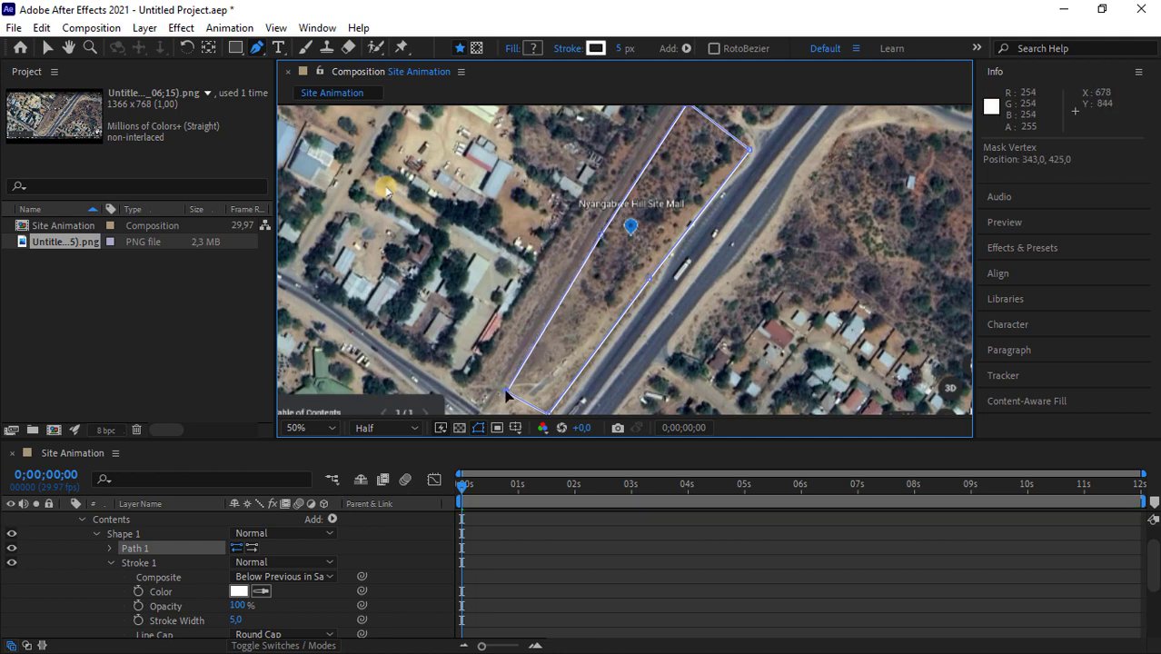
{"action": "key", "text": "comma"}
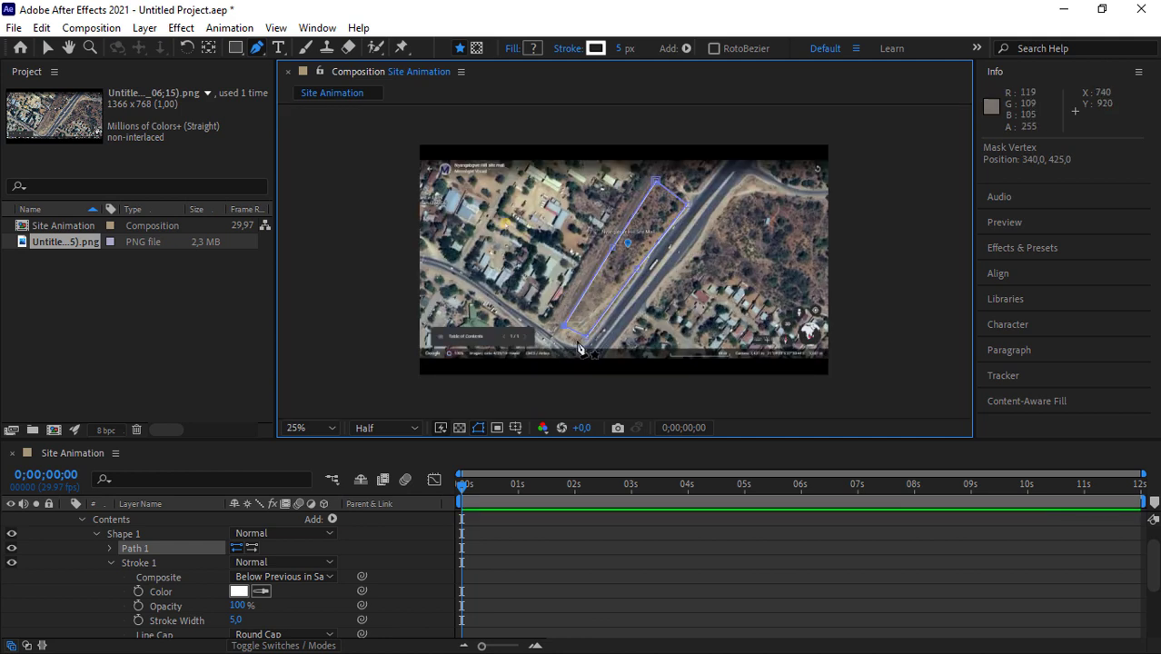
{"action": "key", "text": "period"}
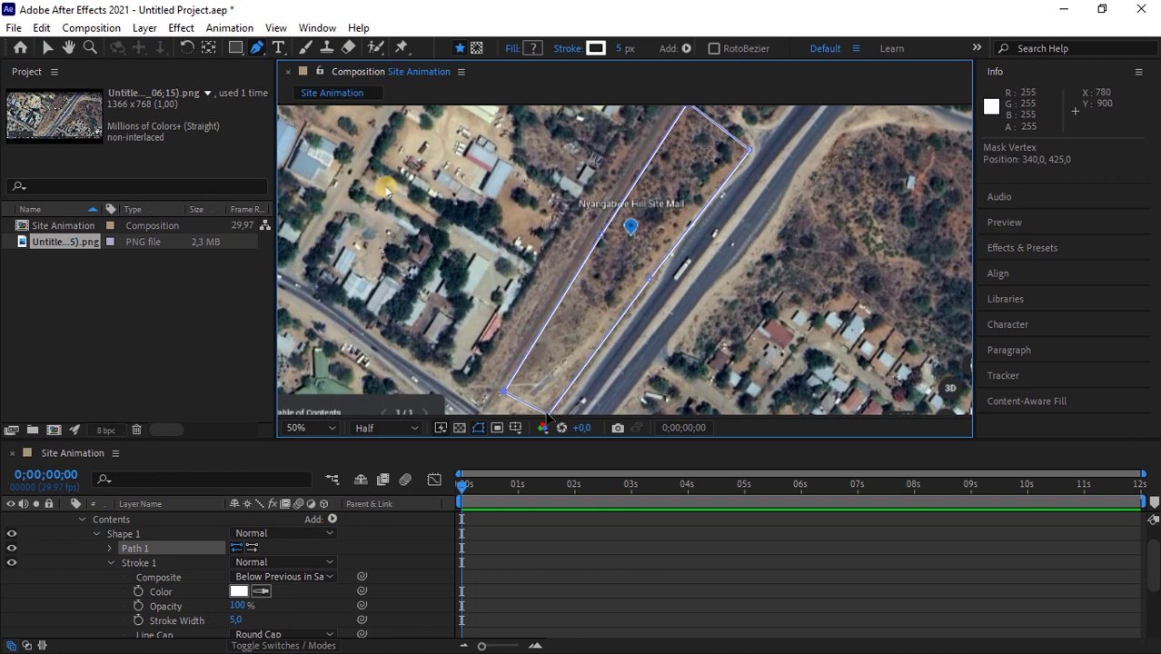
{"action": "left_click_drag", "start_coordinate": [548, 416], "coordinate": [542, 394]}
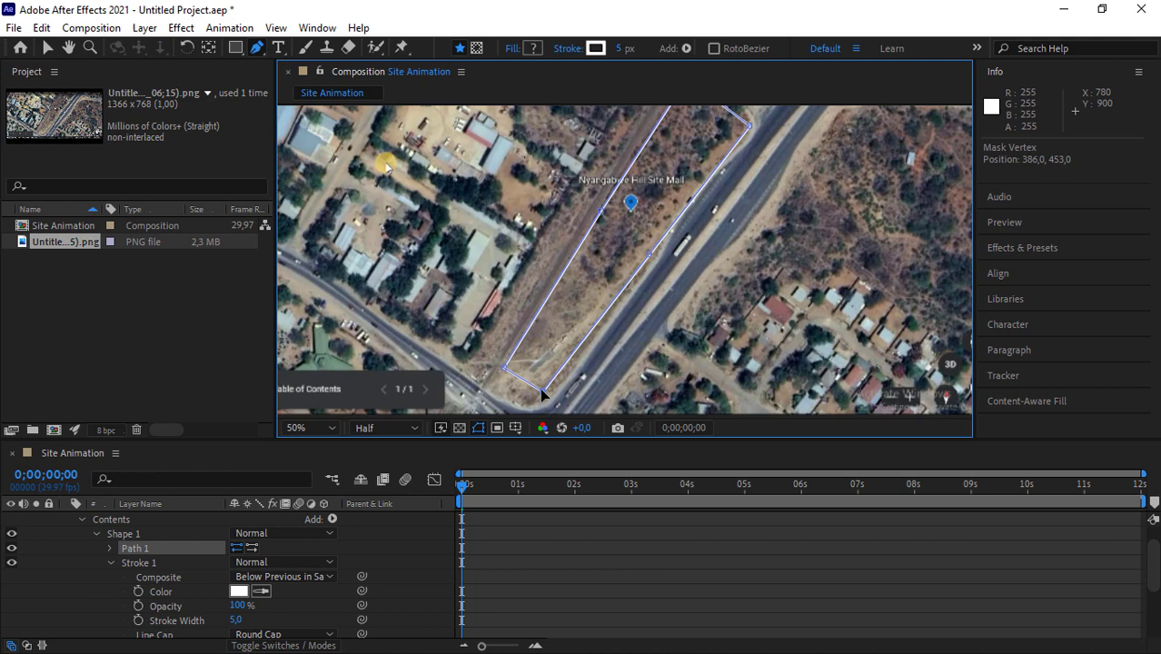
{"action": "key", "text": "period"}
{"action": "key", "text": "comma"}
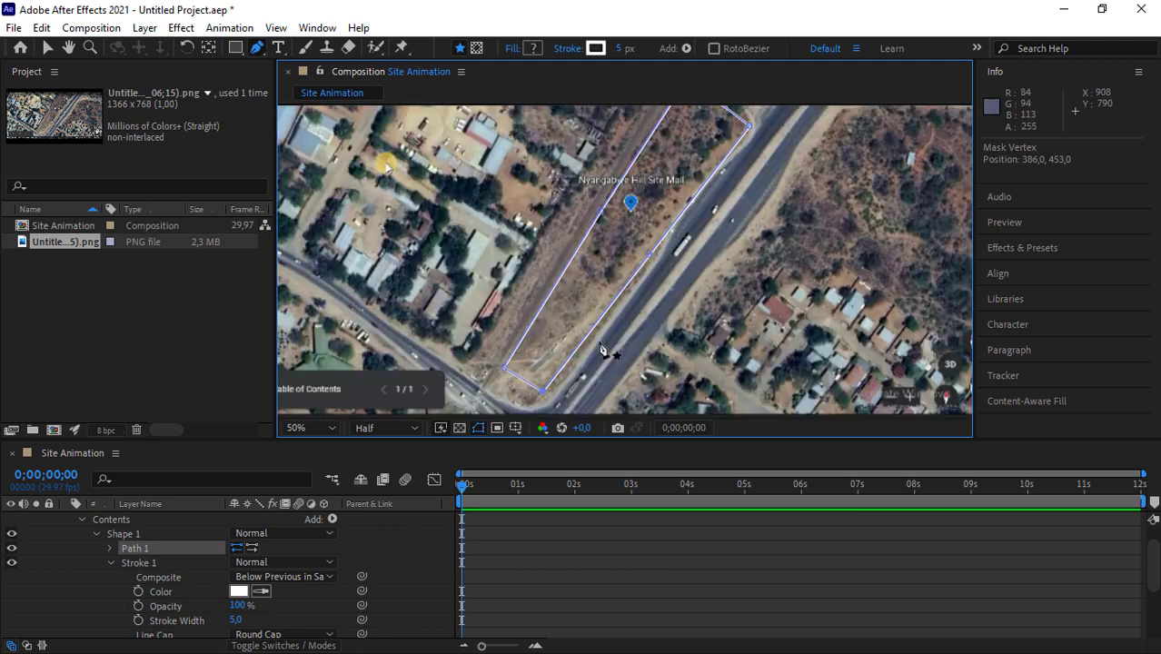
{"action": "left_click", "coordinate": [314, 428]}
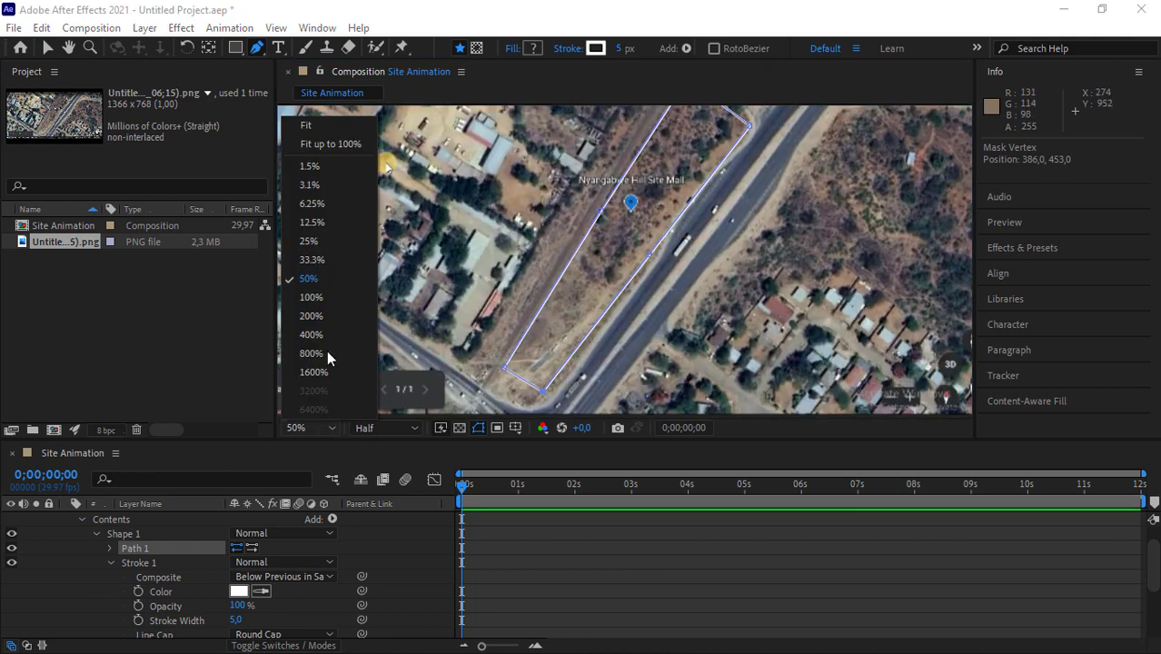
{"action": "left_click", "coordinate": [307, 125]}
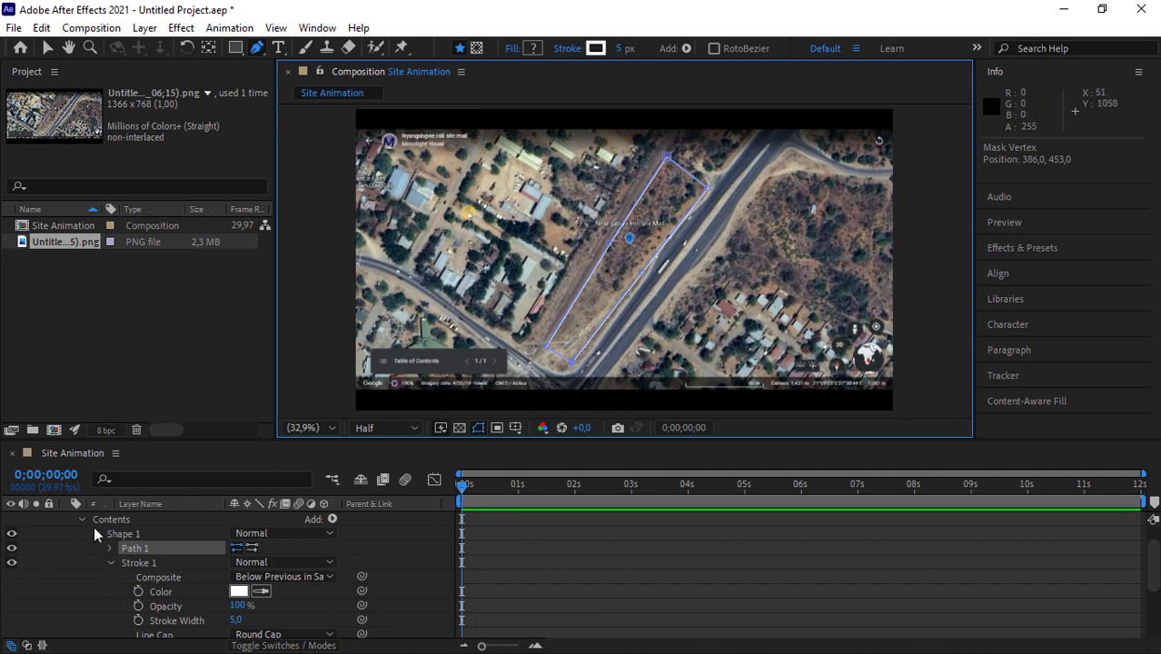
Add a Trim Paths operation to the Plot Boundary line outline.
{"action": "left_click", "coordinate": [412, 531]}
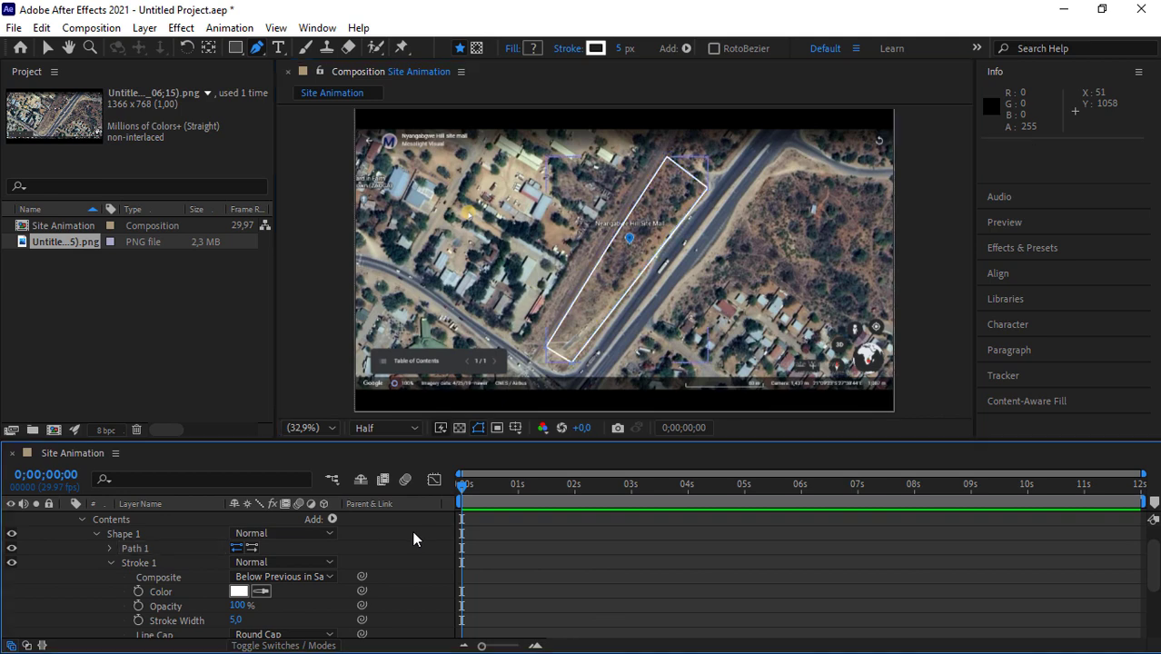
{"action": "left_click", "coordinate": [331, 519]}
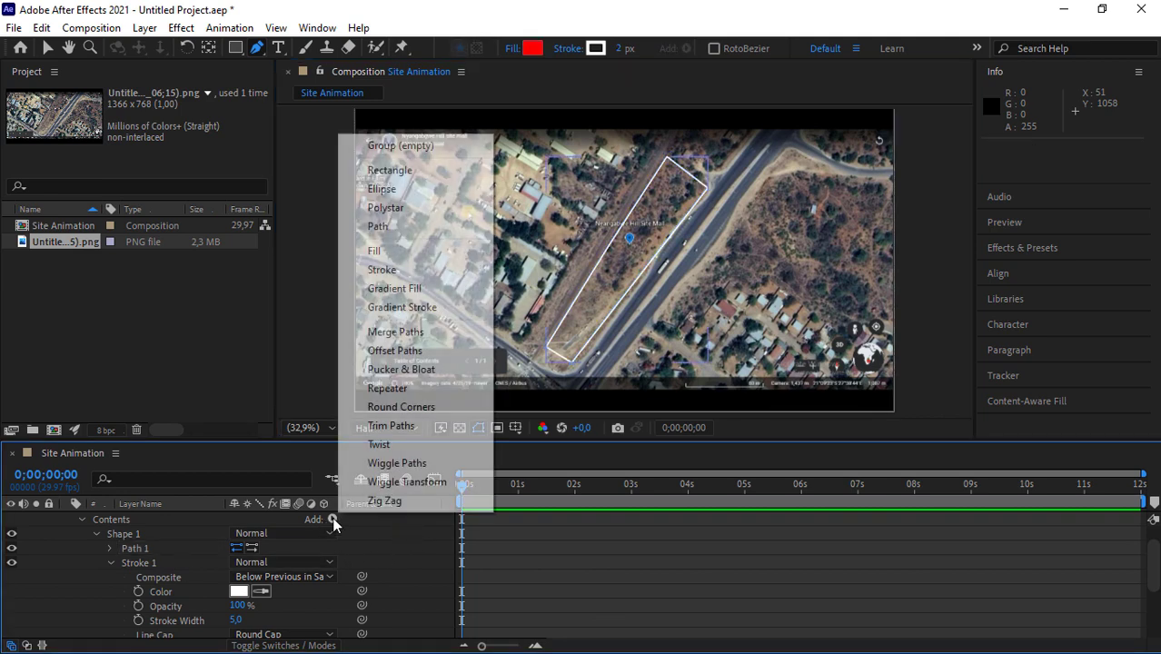
{"action": "left_click", "coordinate": [391, 427]}
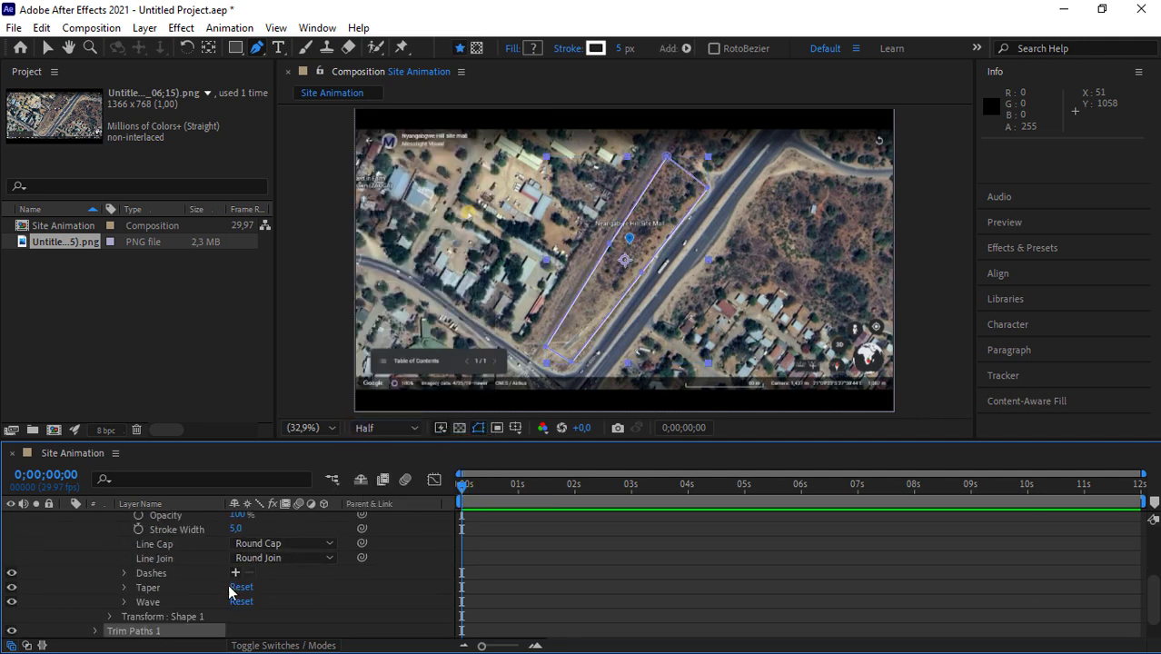
{"action": "scroll", "coordinate": [197, 593], "scroll_direction": "down", "scroll_amount": 2}
{"action": "left_click", "coordinate": [97, 602]}
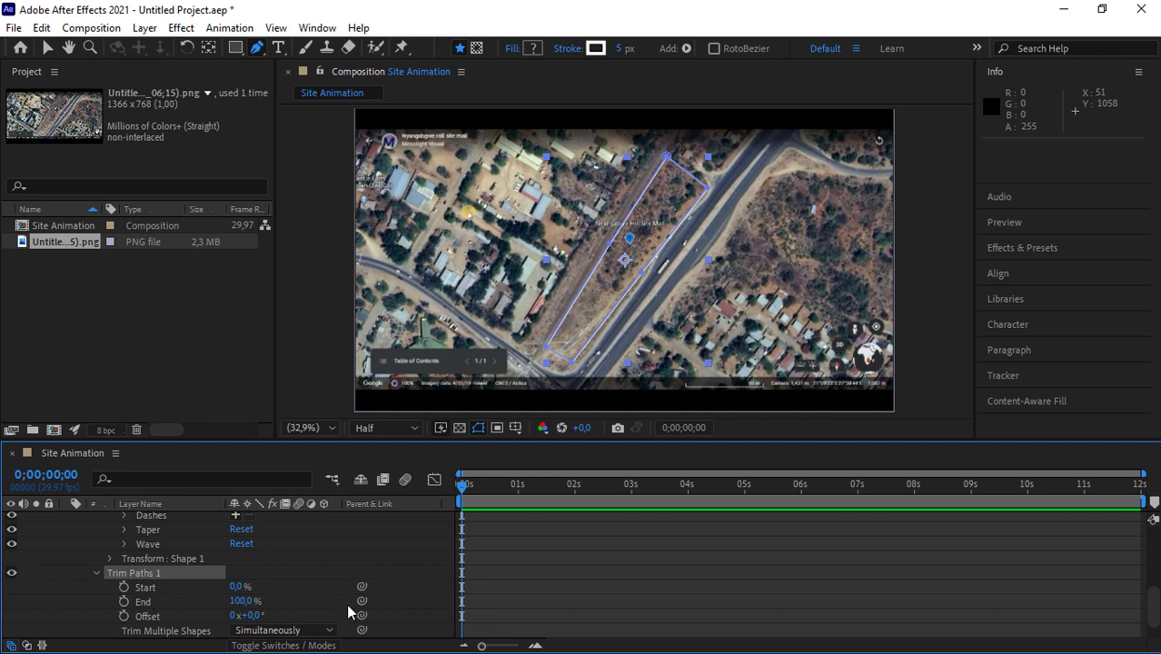
Keyframe Trim Paths End at 0% at 0s and 100% at 6s.
{"action": "left_click", "coordinate": [124, 602]}
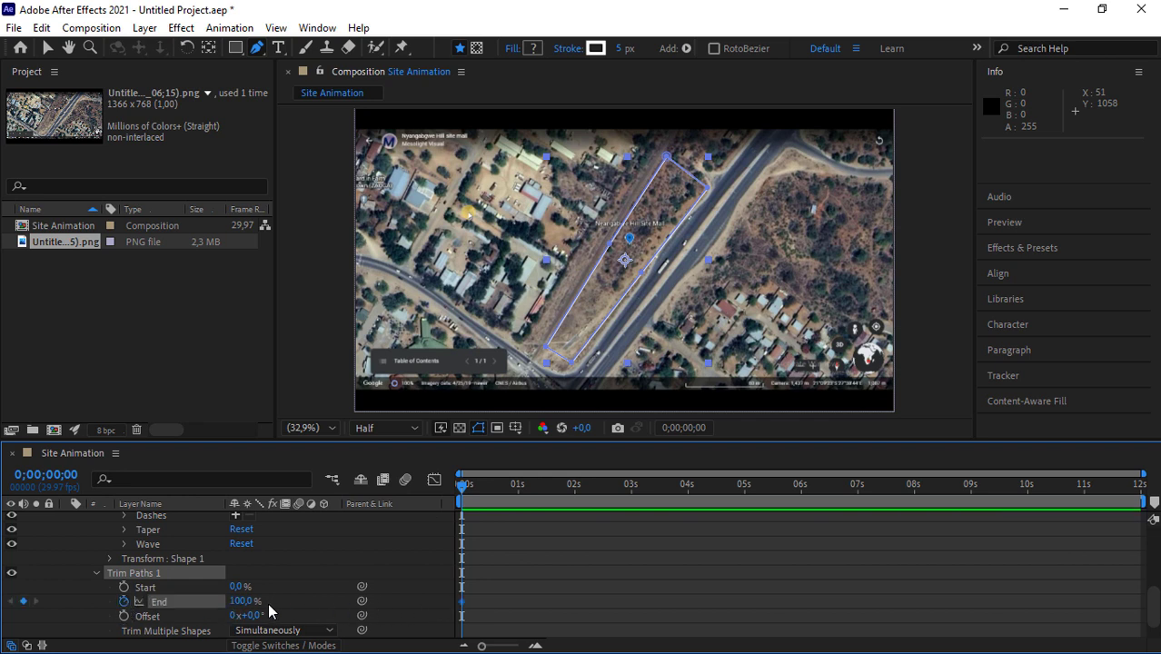
{"action": "left_click_drag", "start_coordinate": [245, 607], "coordinate": [114, 616]}
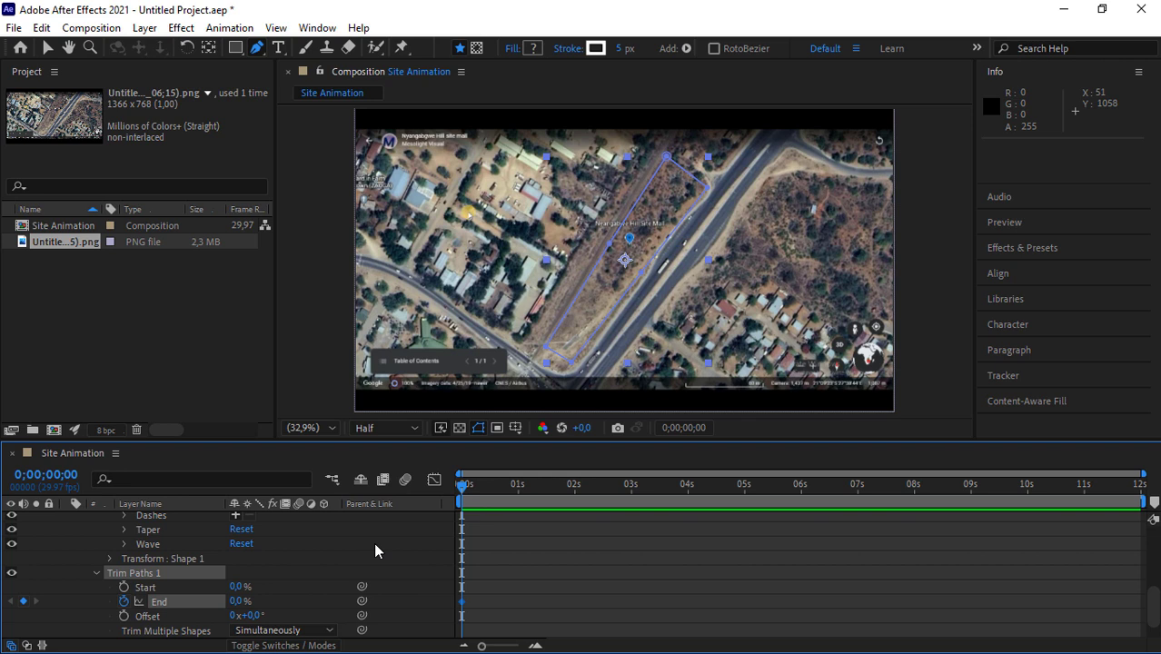
{"action": "left_click_drag", "start_coordinate": [461, 487], "coordinate": [802, 499]}
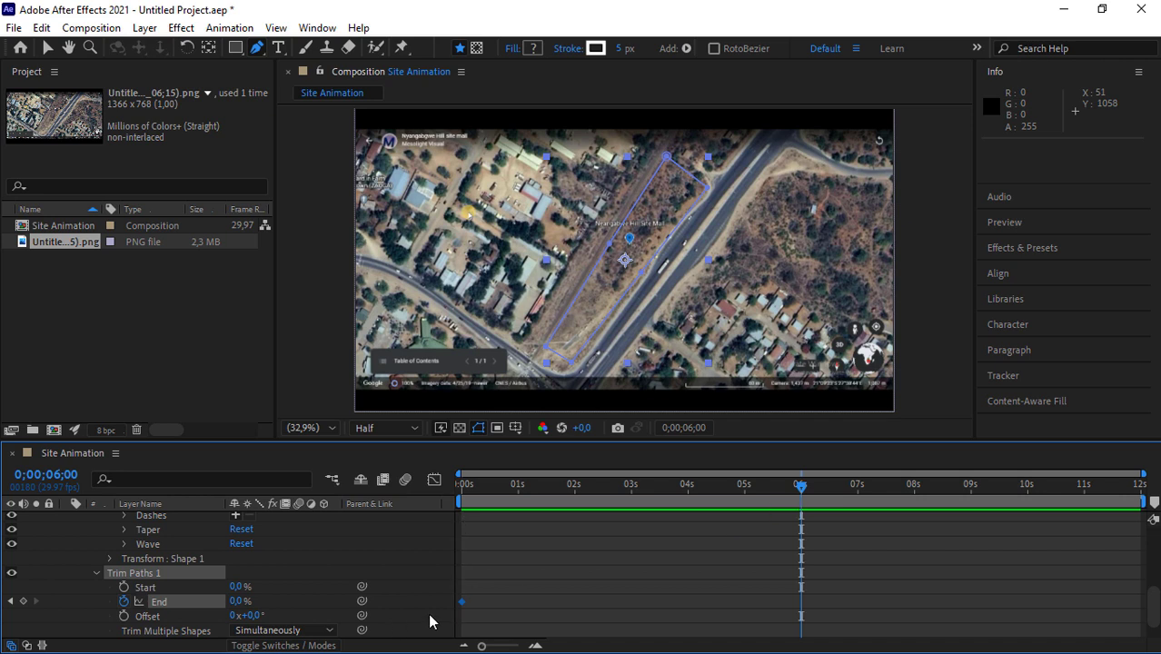
{"action": "left_click", "coordinate": [236, 601]}
{"action": "type", "text": "100"}
{"action": "key", "text": "Return"}
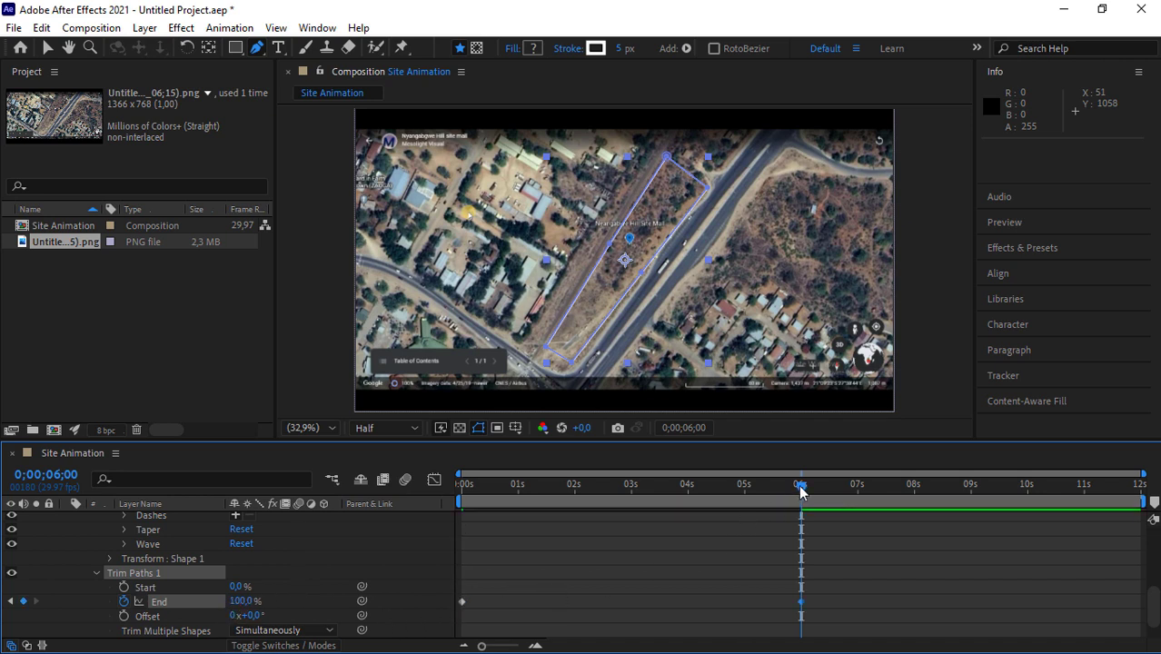
Scrub and preview the outline drawing itself on from the comp start.
{"action": "left_click_drag", "start_coordinate": [801, 486], "coordinate": [737, 486]}
{"action": "left_click_drag", "start_coordinate": [629, 517], "coordinate": [420, 552]}
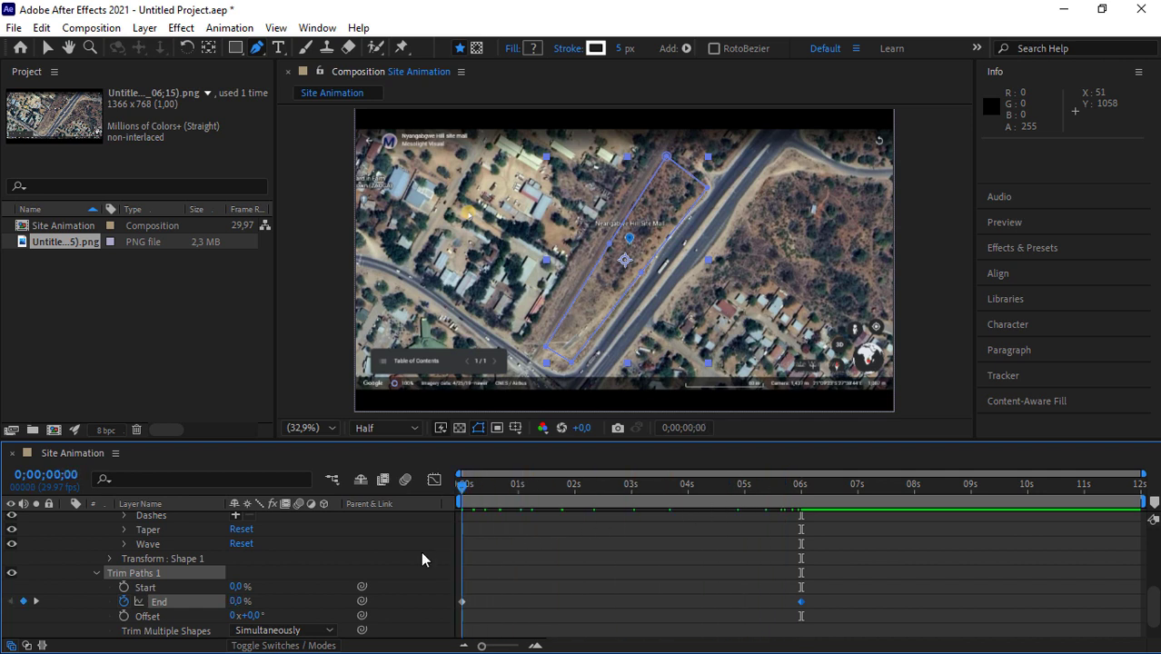
{"action": "key", "text": "space"}
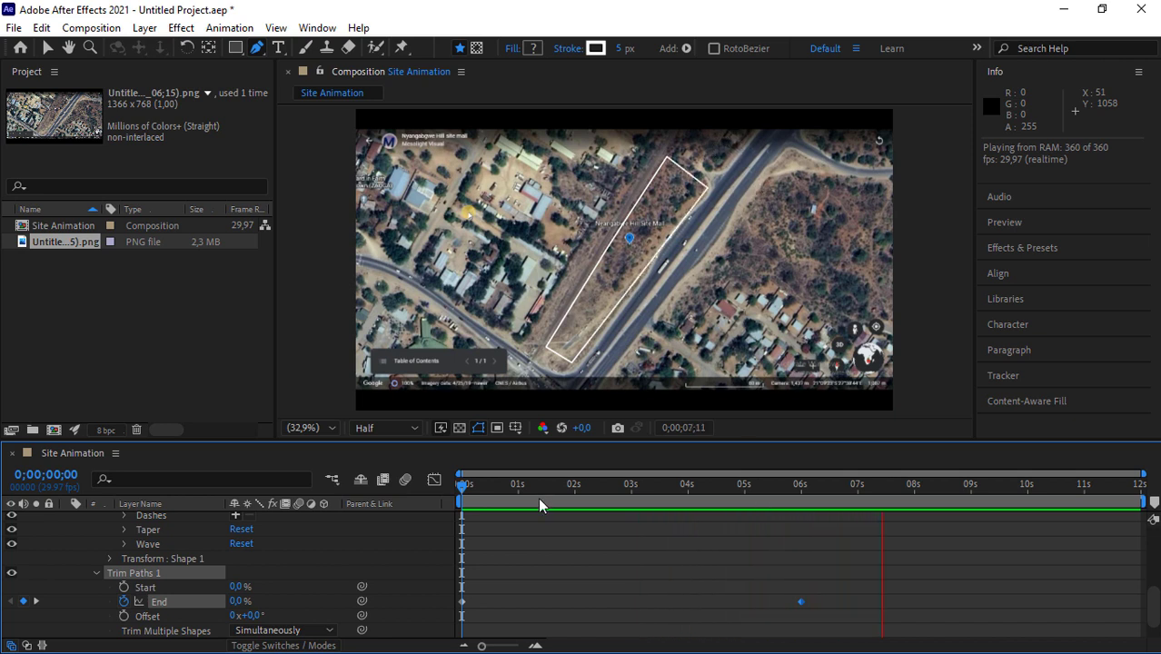
{"action": "key", "text": "space"}
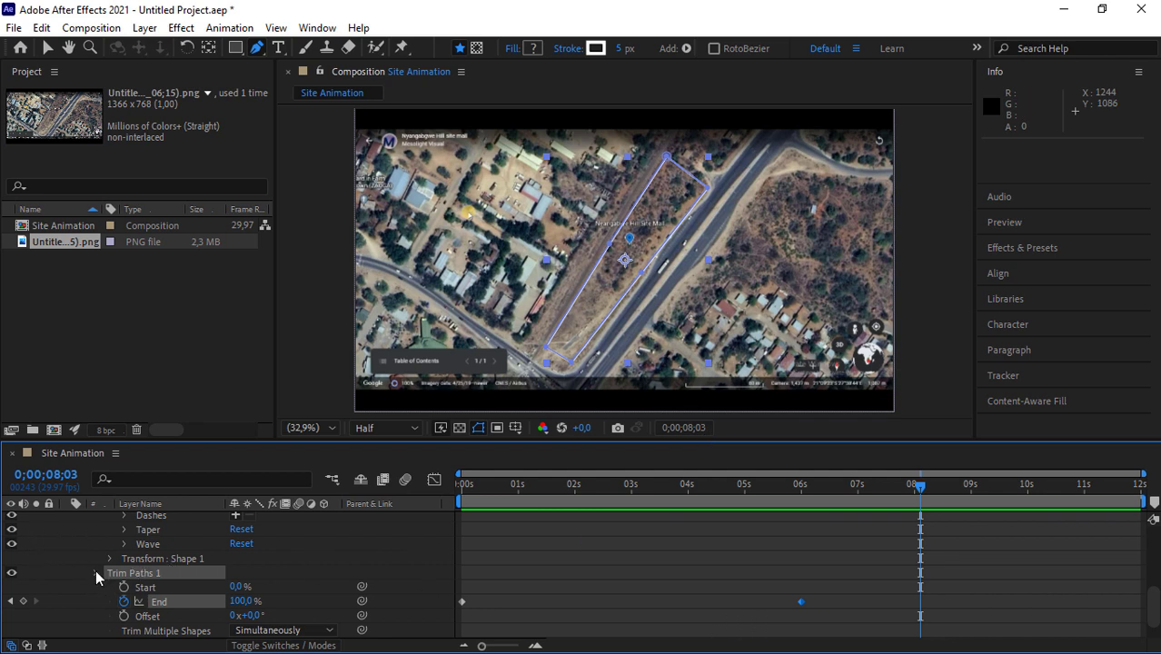
{"action": "scroll", "coordinate": [95, 570], "scroll_direction": "up", "scroll_amount": 5}
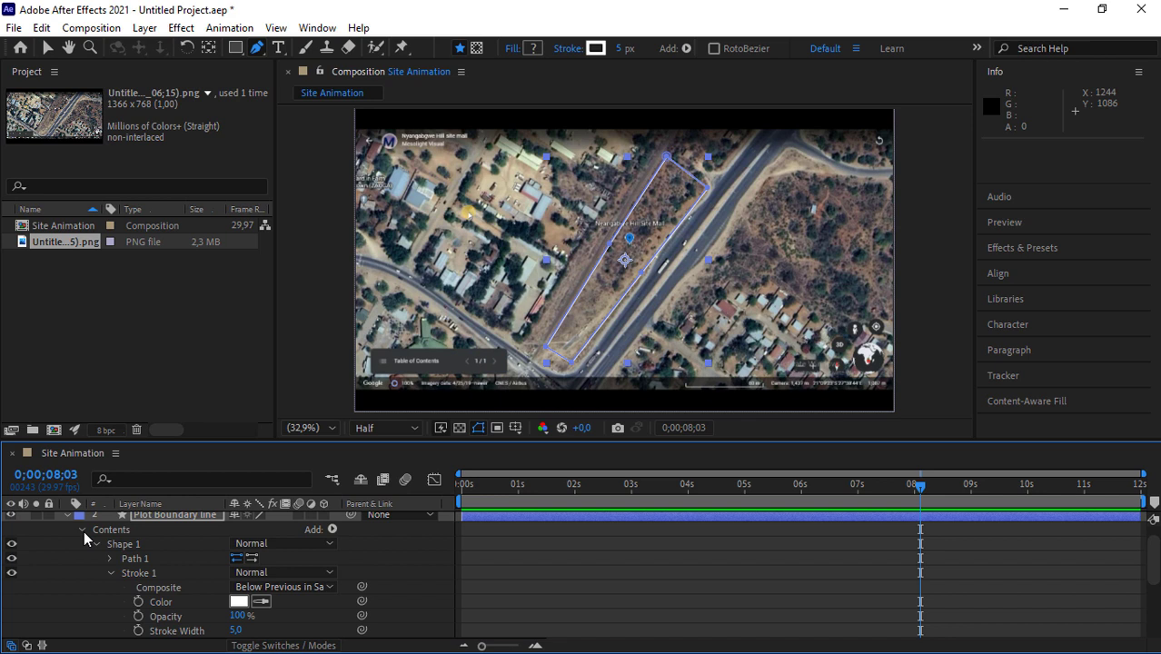
Collapse the line layer and move Plot Boundary fill's in-point to about 0;00;06;15.
{"action": "left_click", "coordinate": [83, 530]}
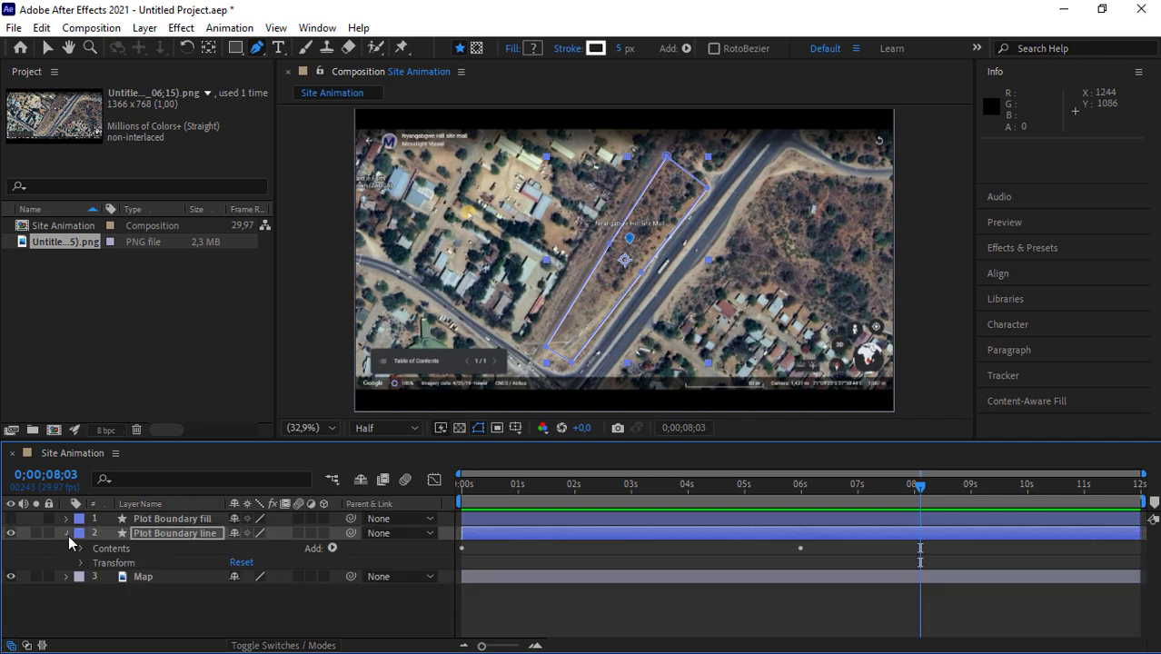
{"action": "left_click", "coordinate": [68, 535]}
{"action": "left_click", "coordinate": [168, 520]}
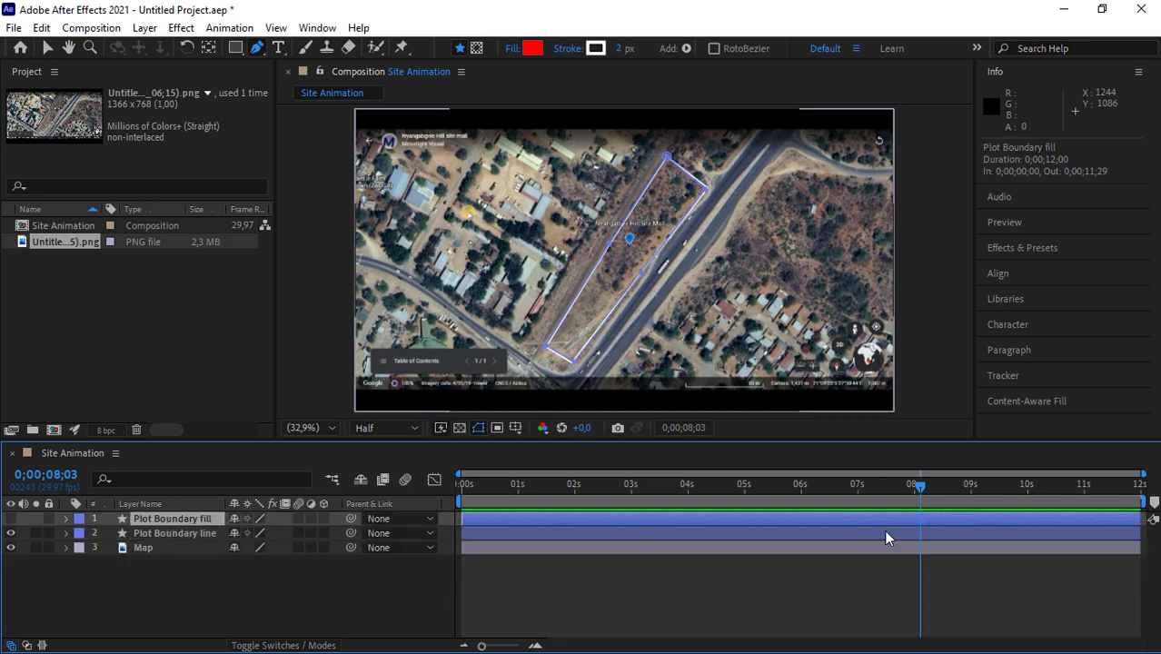
{"action": "left_click_drag", "start_coordinate": [919, 486], "coordinate": [828, 509]}
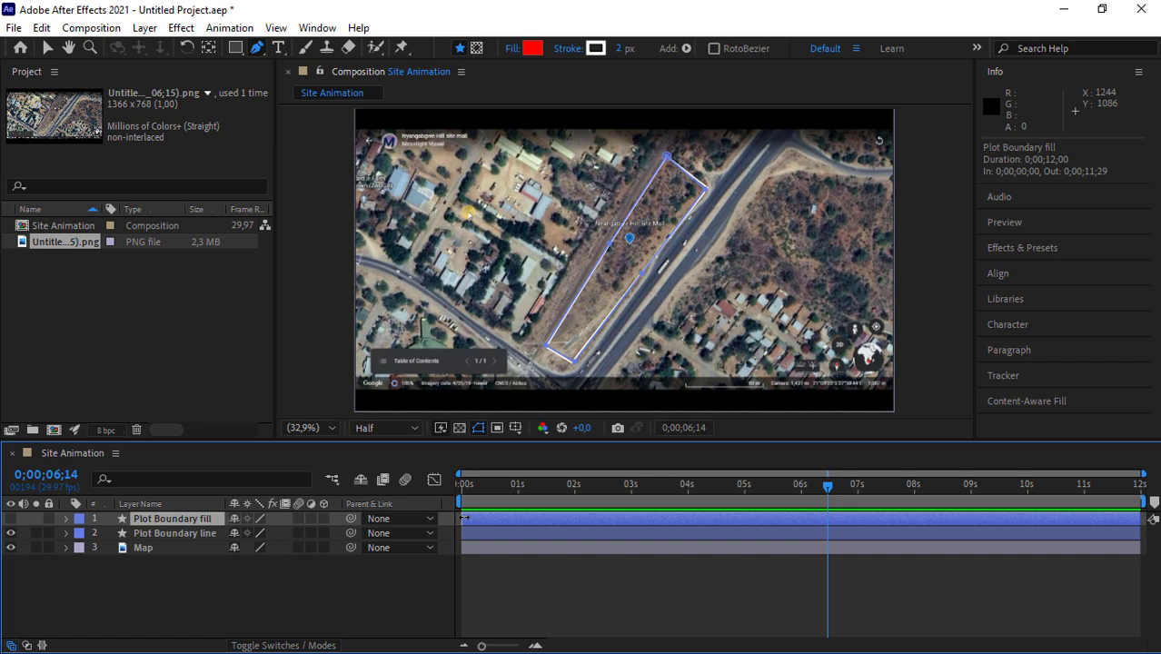
{"action": "left_click_drag", "start_coordinate": [464, 518], "coordinate": [828, 518]}
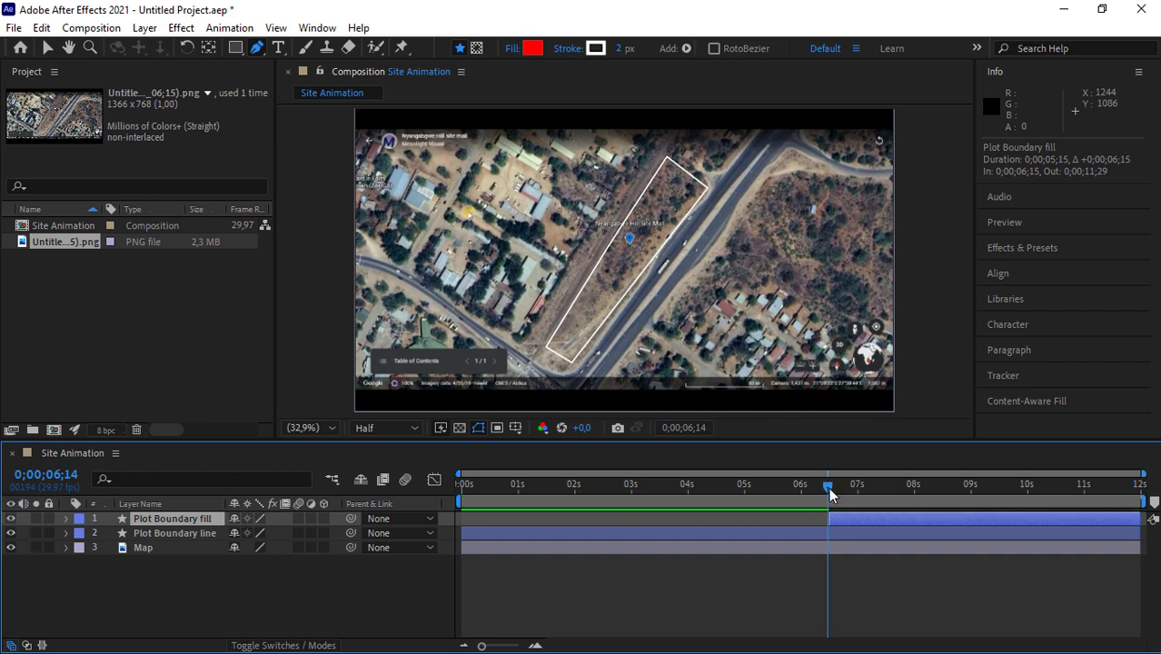
{"action": "mouse_move", "coordinate": [828, 487]}
{"action": "left_mouse_down"}
{"action": "mouse_move", "coordinate": [603, 521]}
{"action": "mouse_move", "coordinate": [842, 513]}
{"action": "mouse_move", "coordinate": [832, 498]}
{"action": "left_mouse_up"}
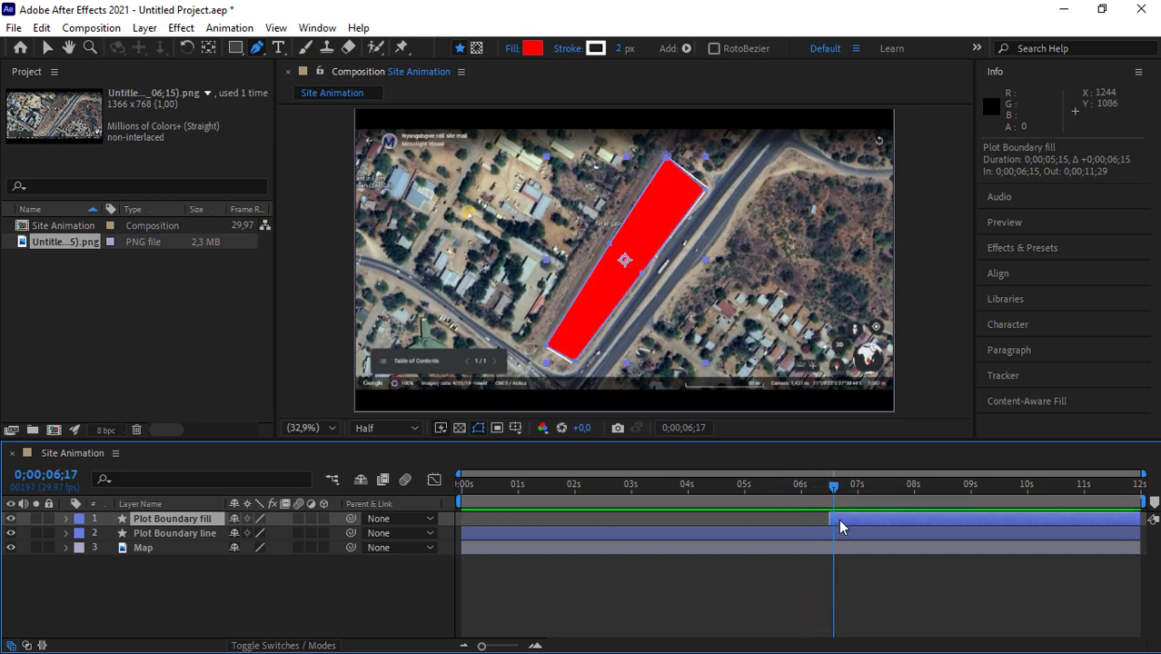
Set Plot Boundary fill's Transform Opacity to 50% and check it around 7 seconds.
{"action": "left_click", "coordinate": [66, 519]}
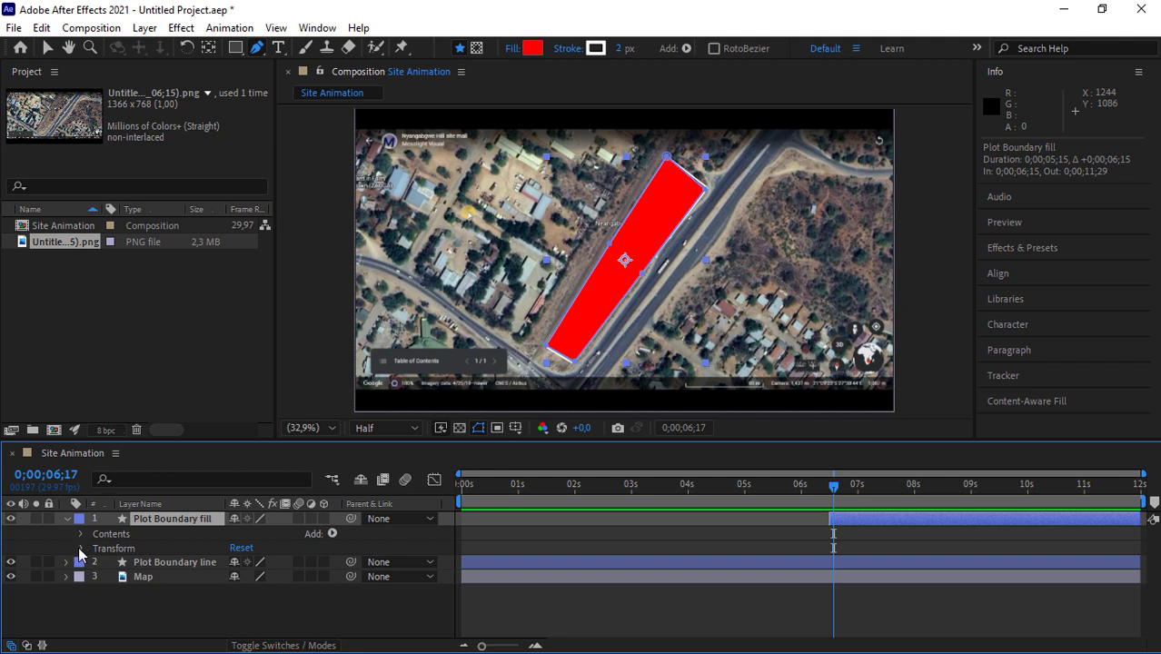
{"action": "left_click", "coordinate": [81, 549]}
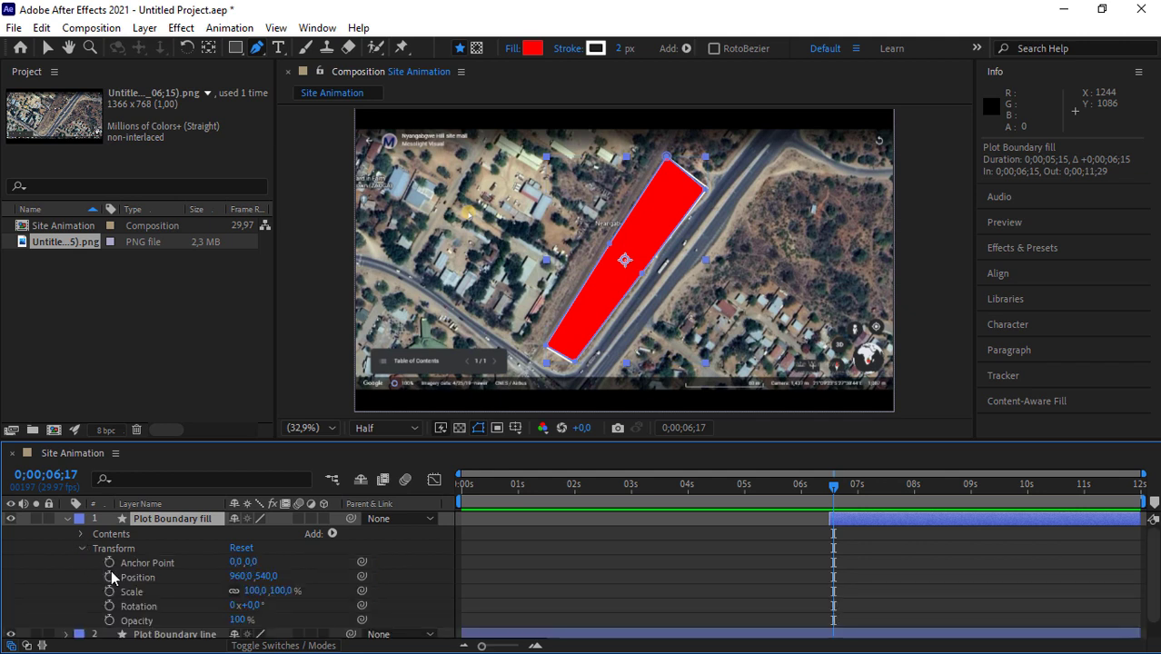
{"action": "left_click", "coordinate": [235, 620]}
{"action": "key", "text": "Return"}
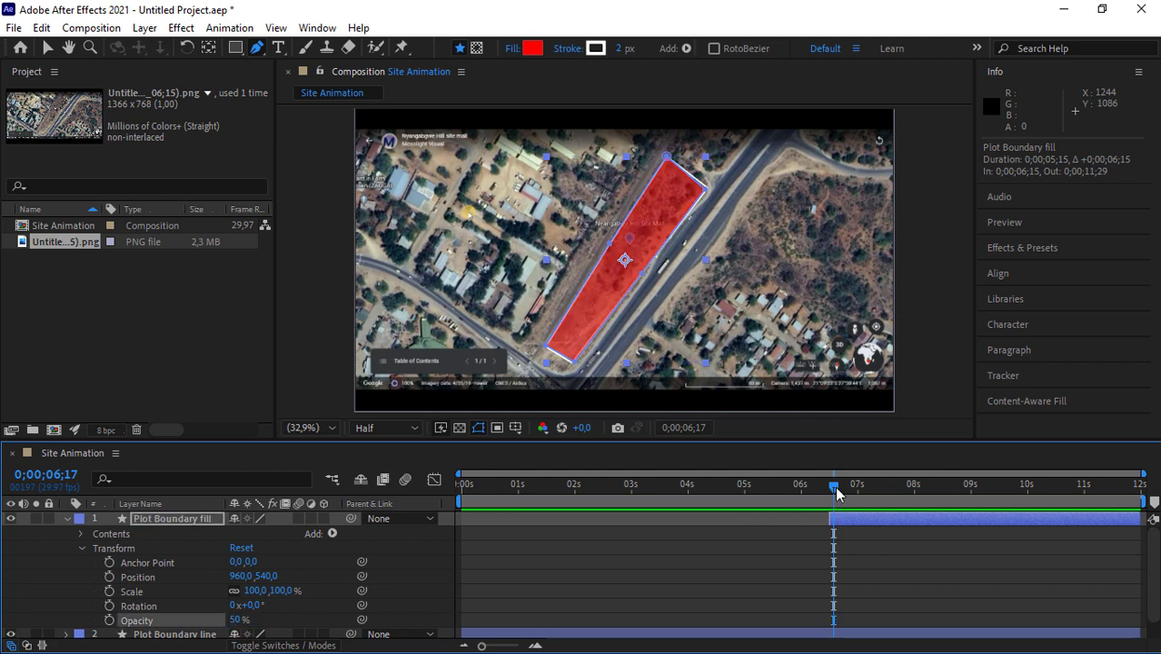
{"action": "left_click_drag", "start_coordinate": [834, 488], "coordinate": [914, 512]}
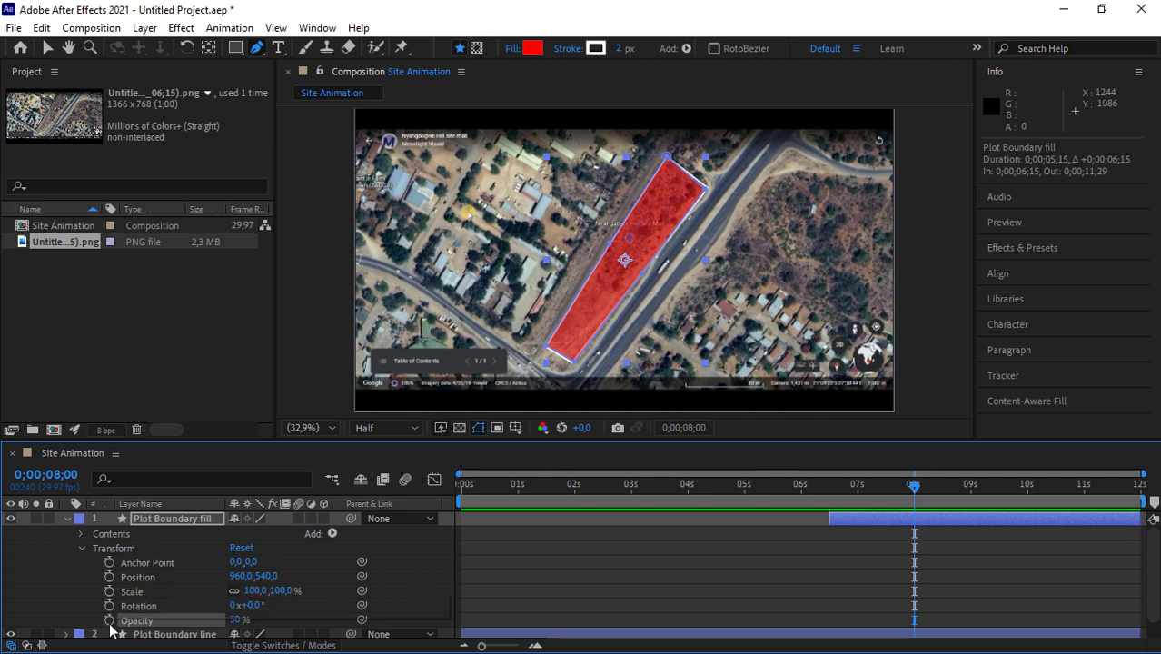
Keyframe Opacity at 50% at 8;00 and dip it to about 20% at 8;04.
{"action": "left_click", "coordinate": [110, 624]}
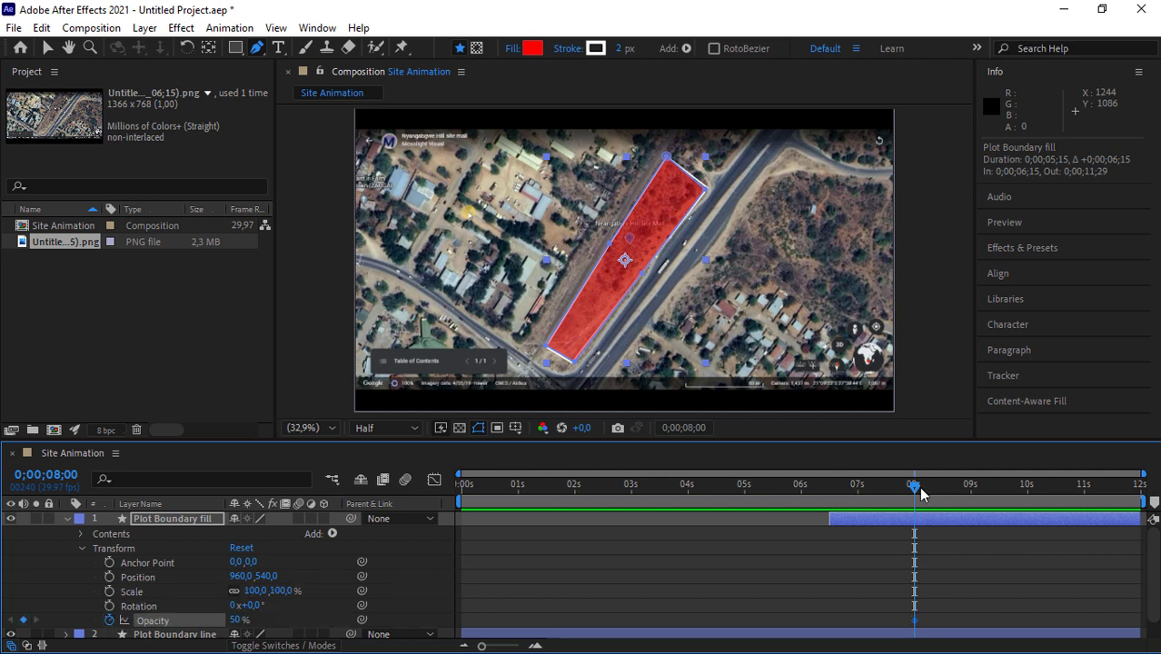
{"action": "left_click_drag", "start_coordinate": [913, 494], "coordinate": [923, 495]}
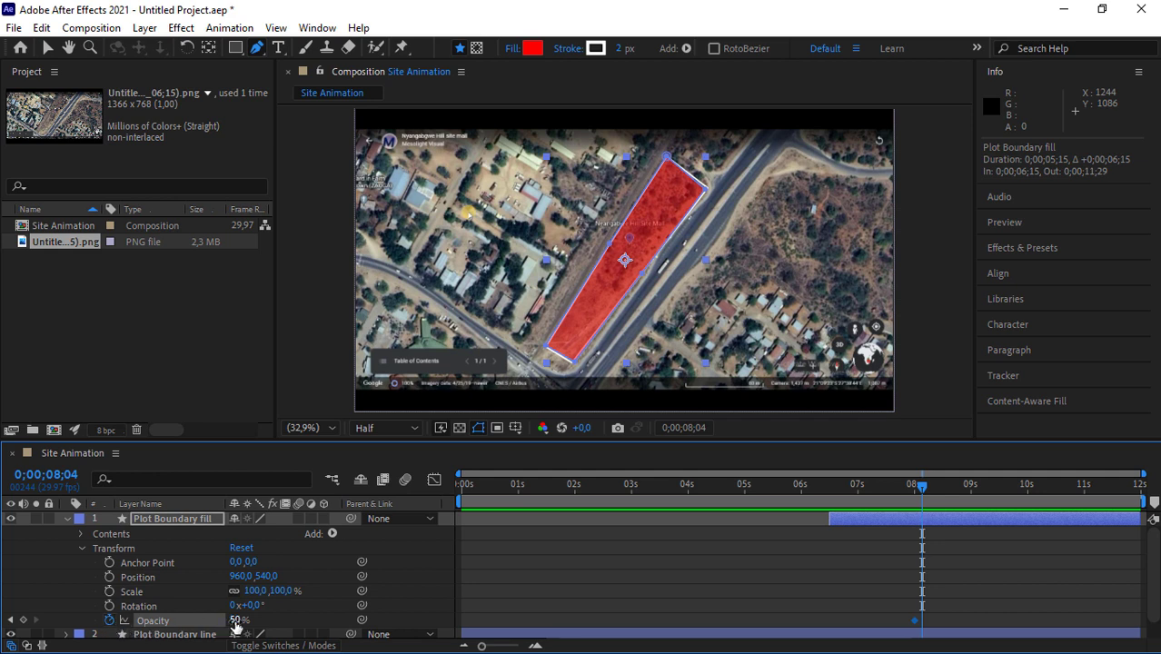
{"action": "left_click_drag", "start_coordinate": [235, 621], "coordinate": [190, 621]}
{"action": "left_click_drag", "start_coordinate": [105, 633], "coordinate": [113, 629]}
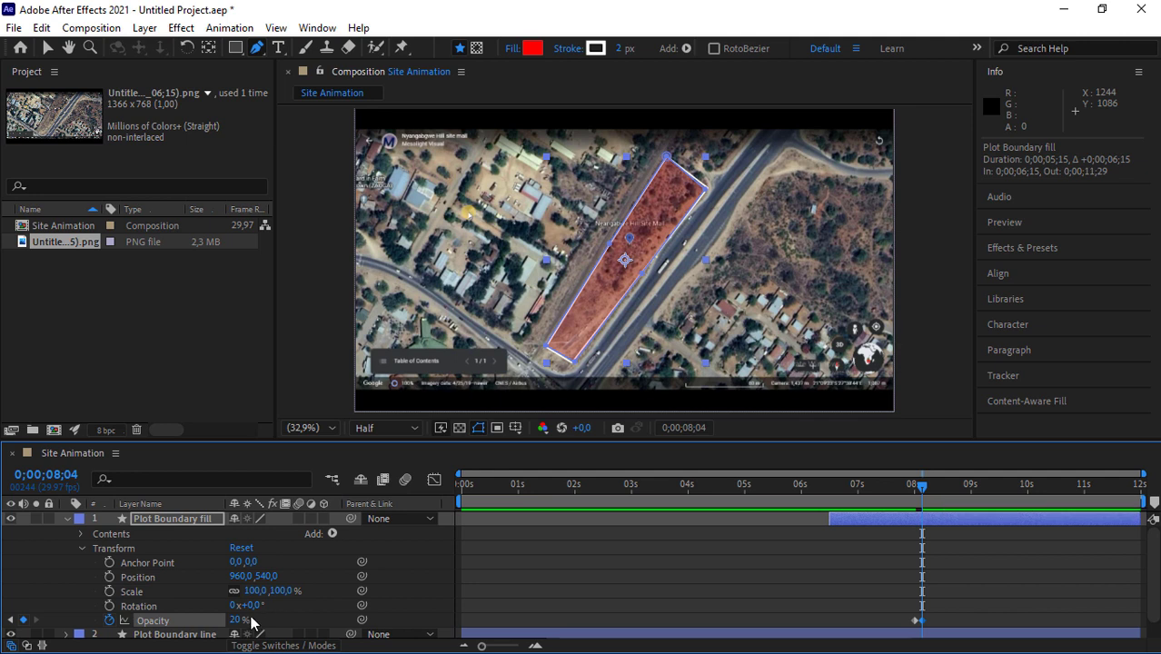
Copy the 50% Opacity keyframe from 8;00 and paste it at 8;08.
{"action": "left_click_drag", "start_coordinate": [923, 491], "coordinate": [930, 492]}
{"action": "left_click", "coordinate": [915, 621]}
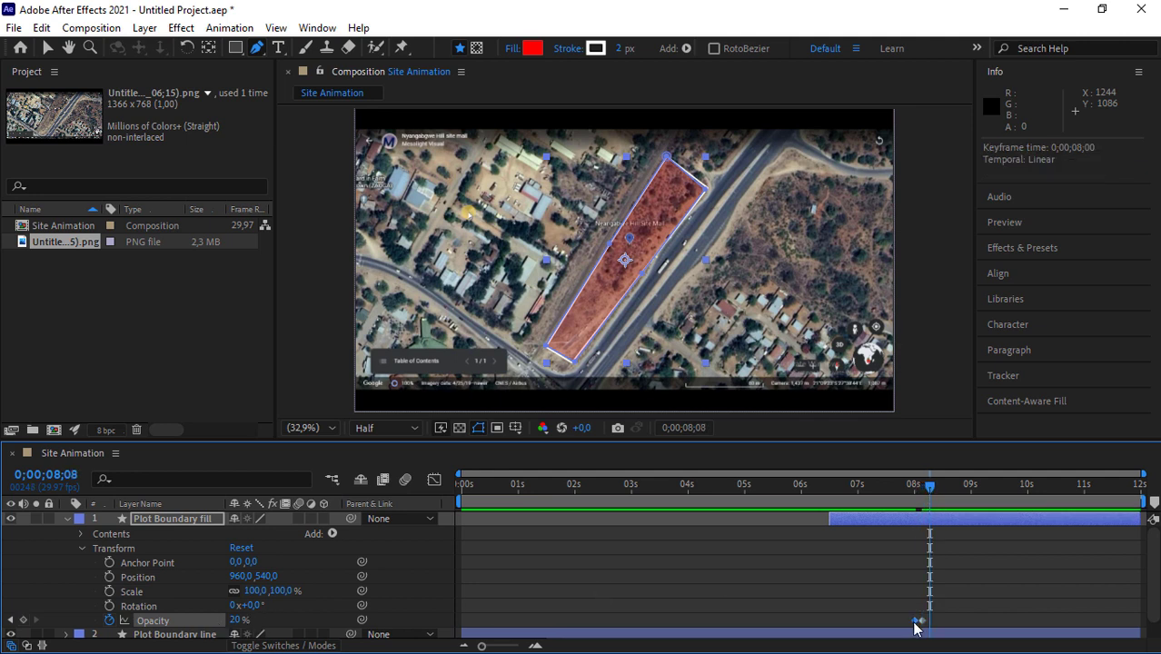
{"action": "key", "text": "ctrl+c"}
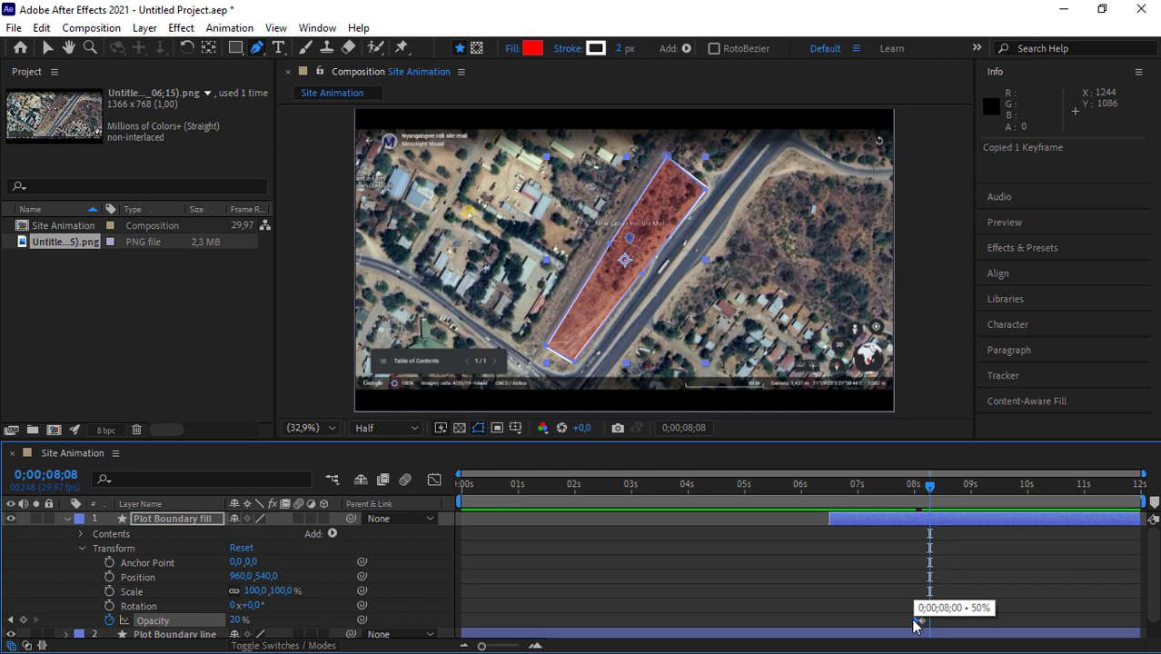
{"action": "left_click", "coordinate": [936, 623]}
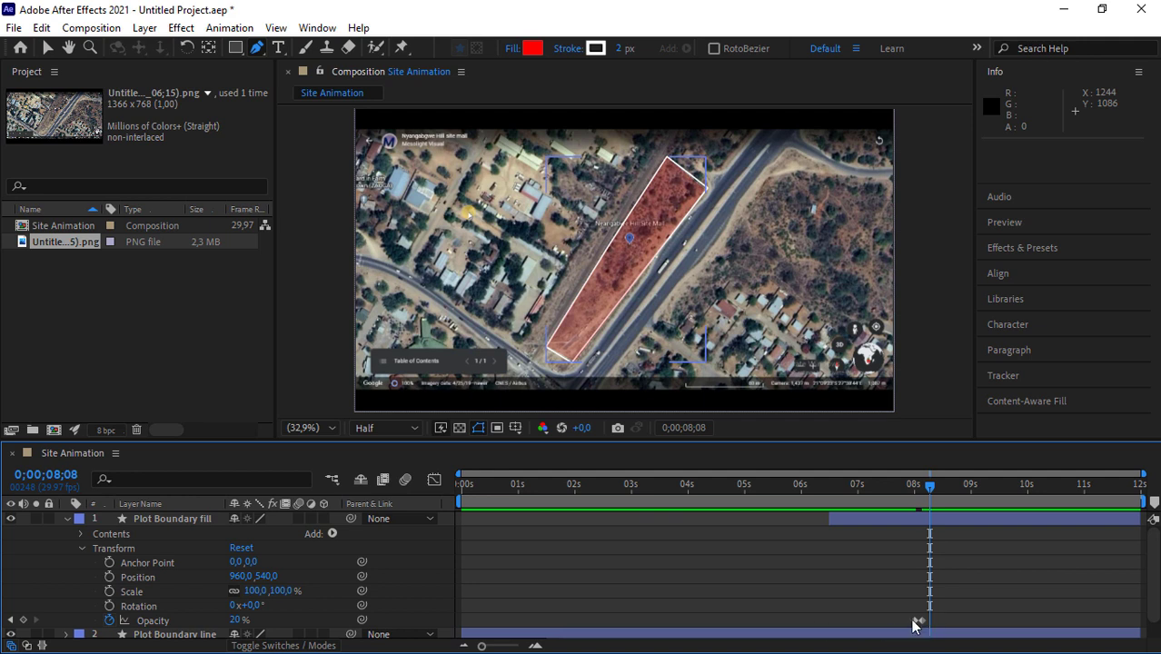
{"action": "left_click", "coordinate": [915, 623]}
{"action": "key", "text": "ctrl+c"}
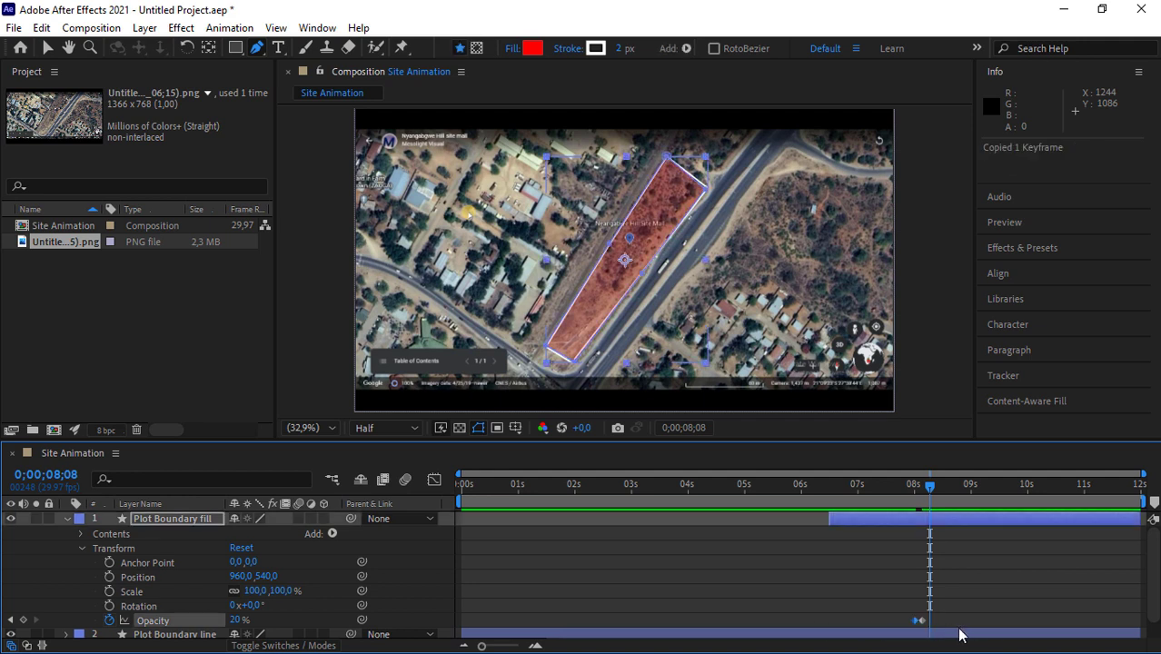
{"action": "key", "text": "ctrl+v"}
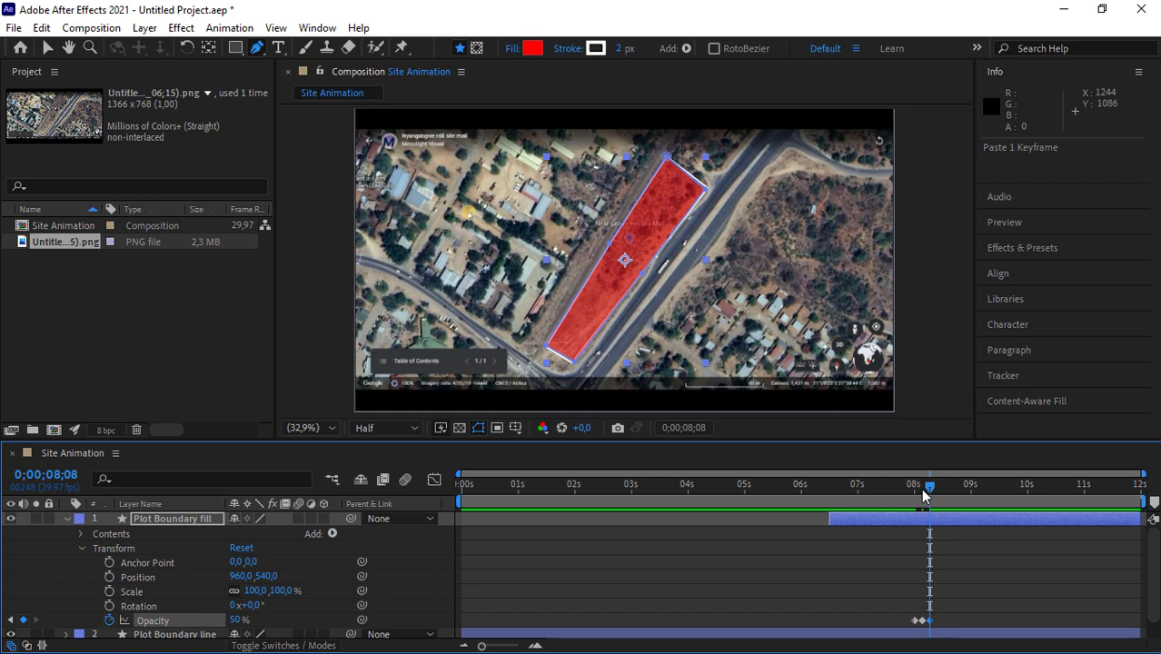
Preview the opacity pulse around 8 seconds and select all three Opacity keyframes.
{"action": "left_click_drag", "start_coordinate": [925, 493], "coordinate": [906, 493]}
{"action": "key", "text": "space"}
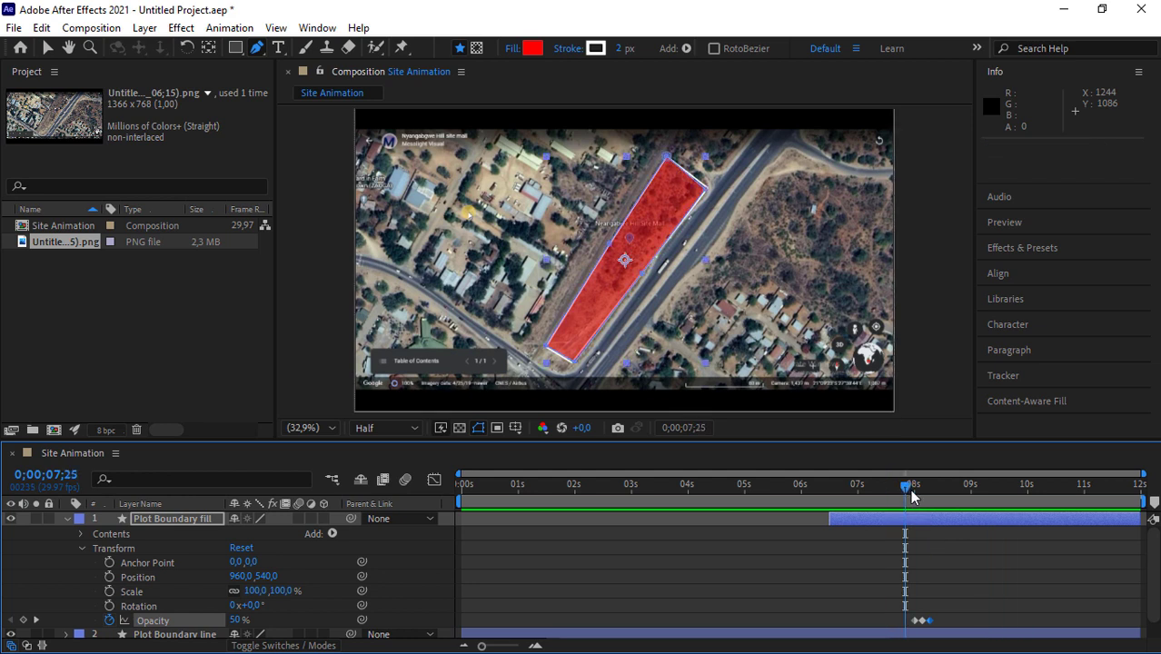
{"action": "left_click_drag", "start_coordinate": [909, 489], "coordinate": [914, 489]}
{"action": "key", "text": "space"}
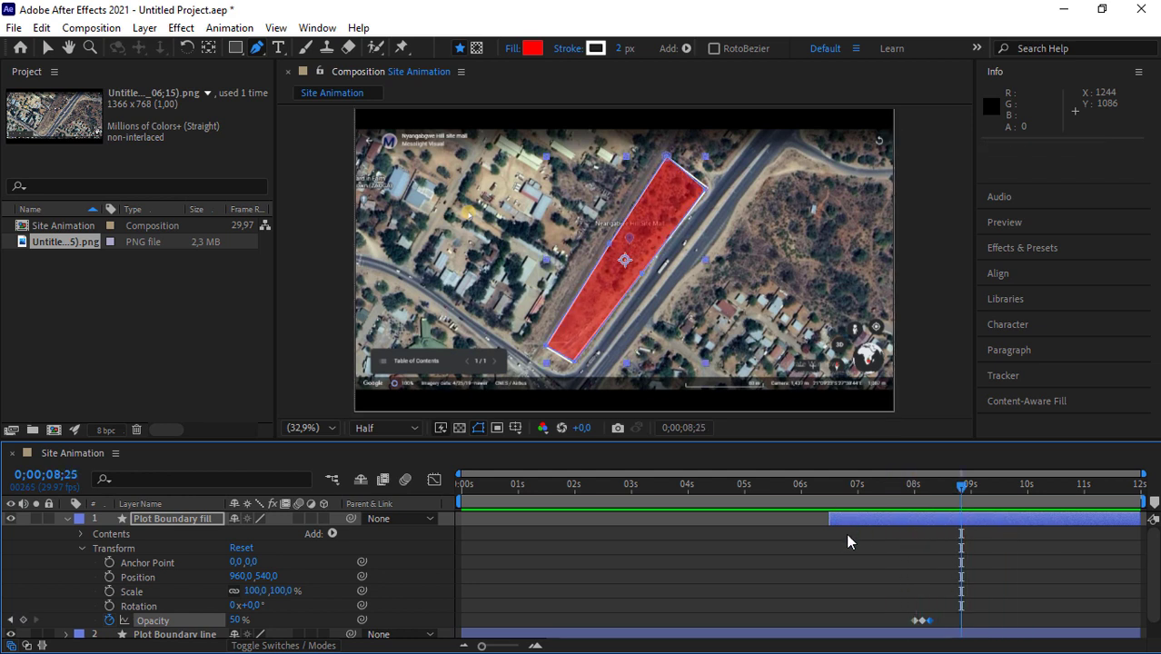
{"action": "left_click_drag", "start_coordinate": [950, 607], "coordinate": [901, 624]}
Apply Easy Ease to both Trim Paths End keyframes.
{"action": "right_click", "coordinate": [926, 596]}
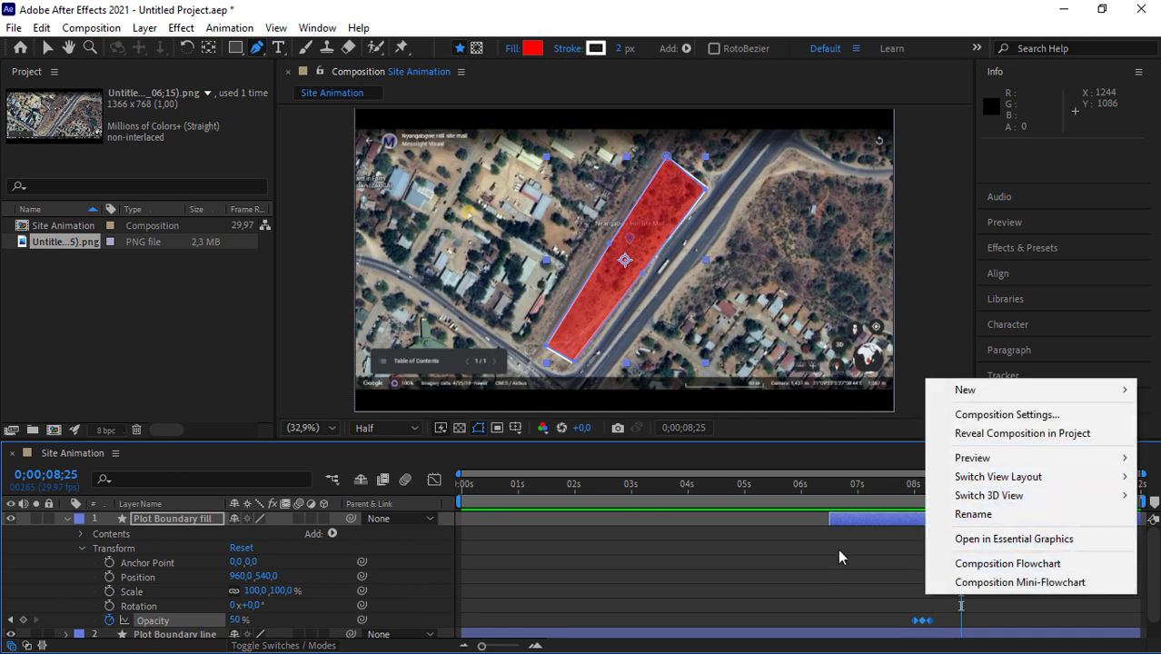
{"action": "left_click", "coordinate": [863, 551]}
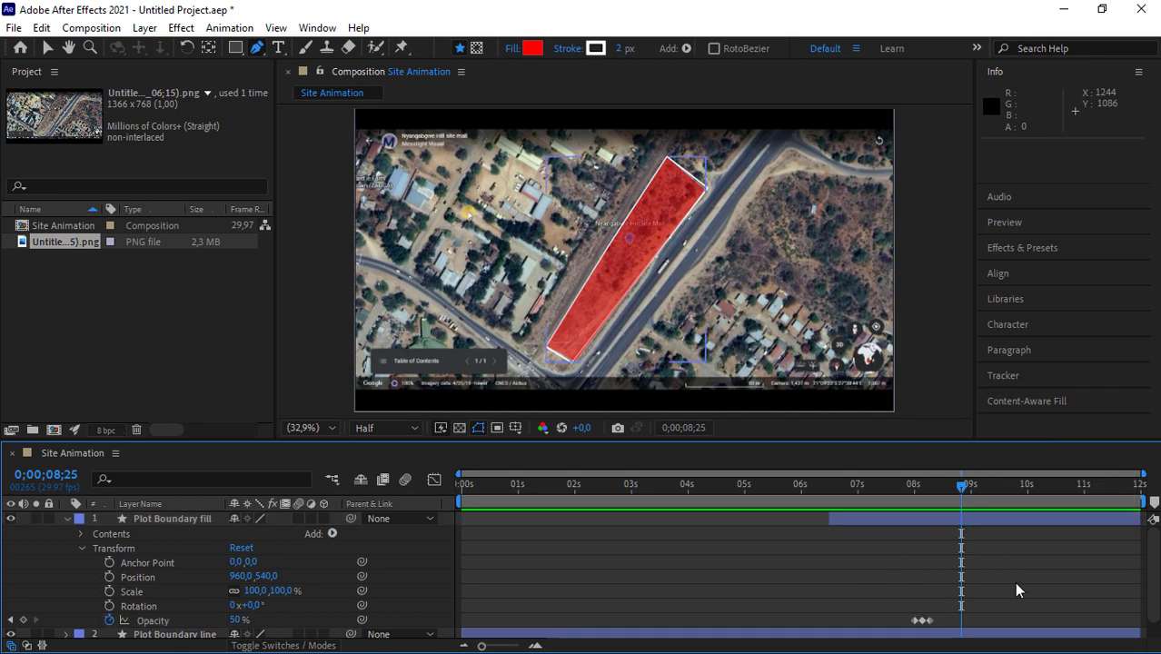
{"action": "left_click_drag", "start_coordinate": [888, 610], "coordinate": [954, 638]}
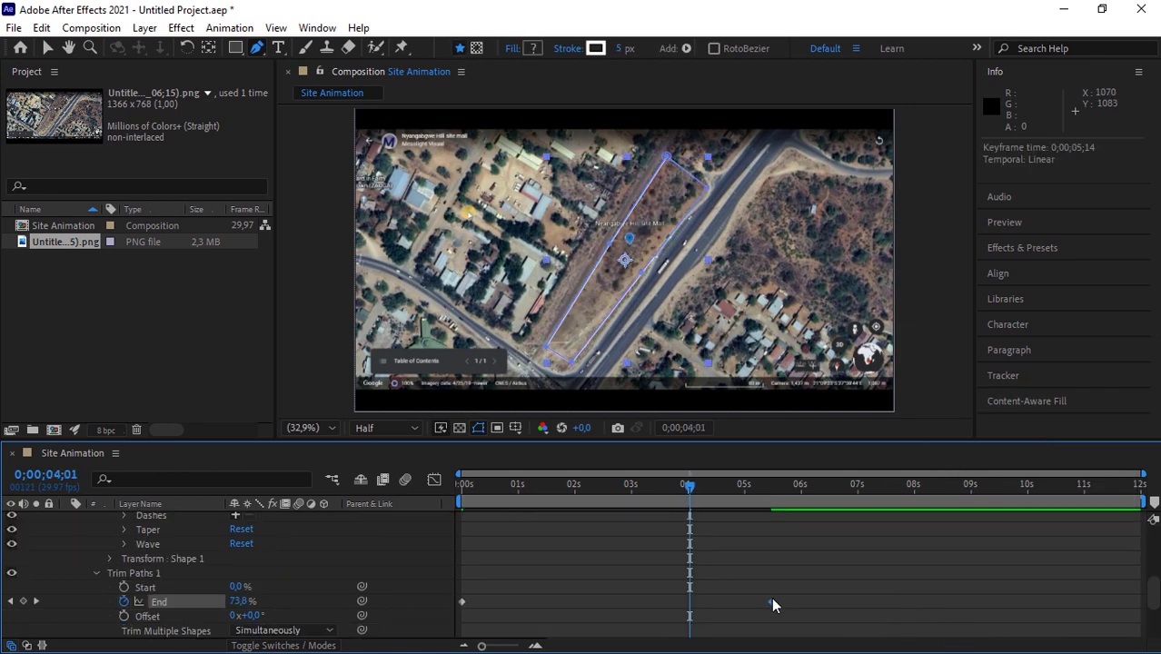
{"action": "right_click", "coordinate": [773, 602]}
{"action": "mouse_move", "coordinate": [890, 586]}
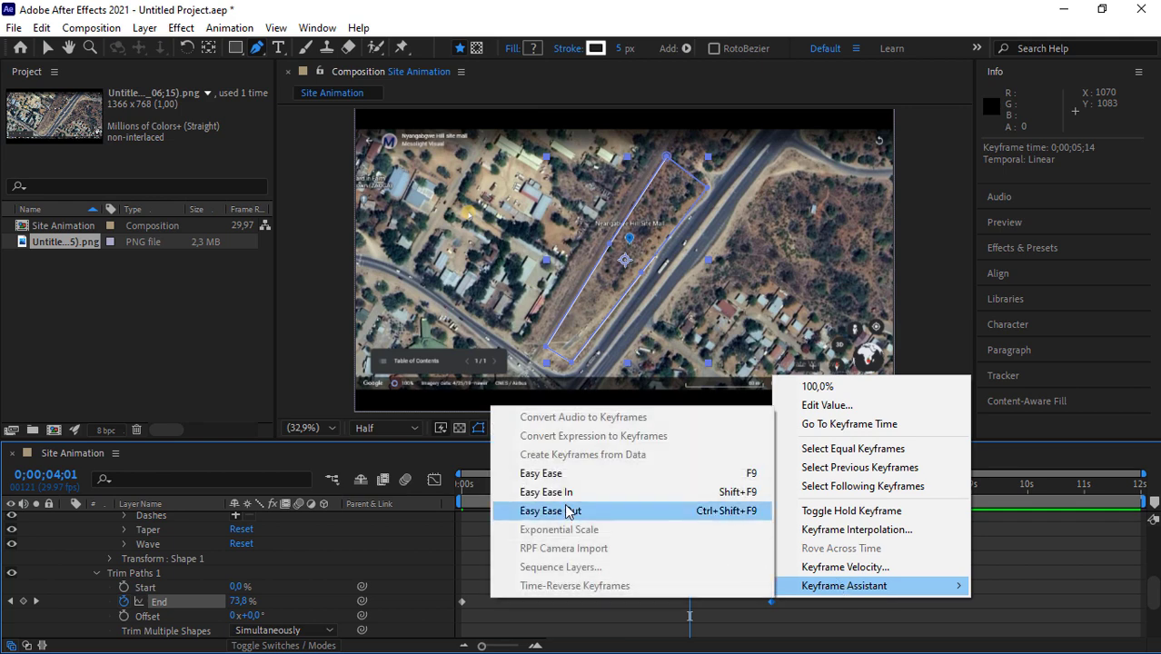
{"action": "left_click", "coordinate": [545, 473]}
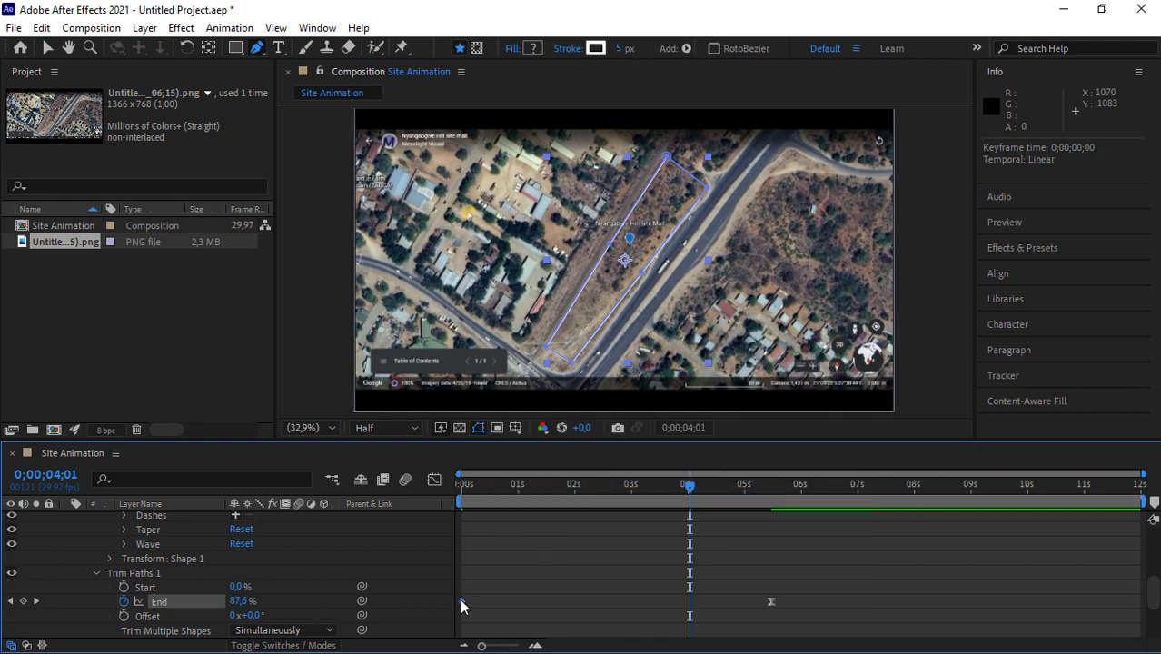
{"action": "right_click", "coordinate": [462, 603]}
{"action": "mouse_move", "coordinate": [532, 587]}
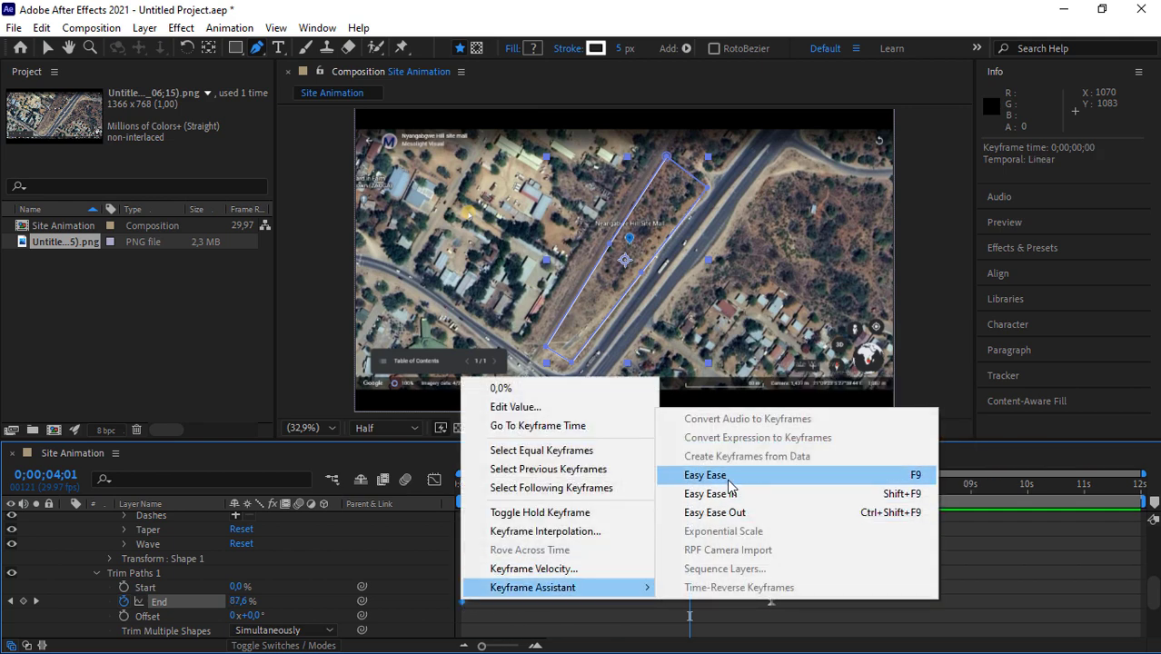
{"action": "left_click", "coordinate": [728, 481]}
{"action": "left_click", "coordinate": [830, 587]}
Preview the full 12-second animation from the beginning.
{"action": "key", "text": "Home"}
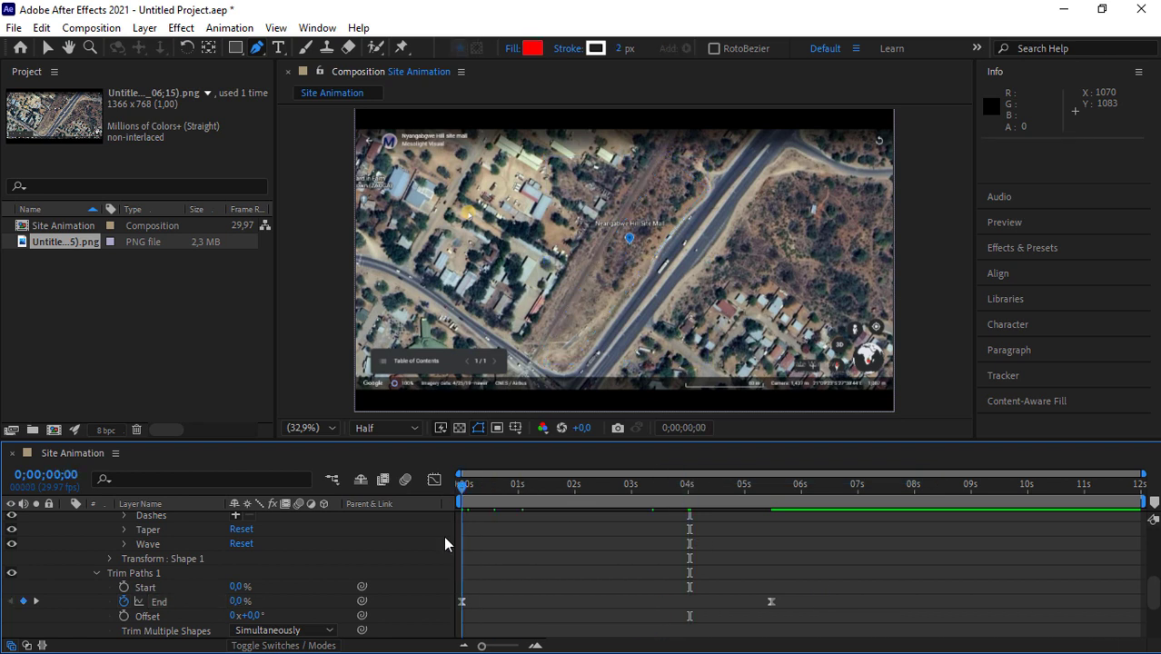
{"action": "key", "text": "space"}
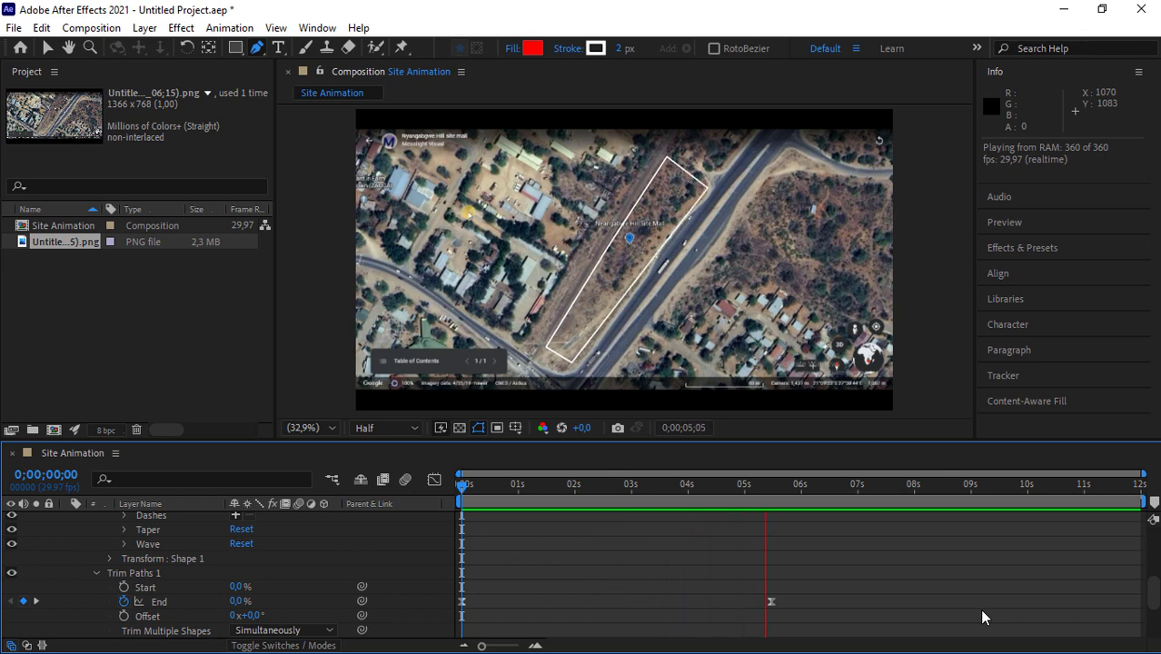
{"action": "key", "text": "space"}
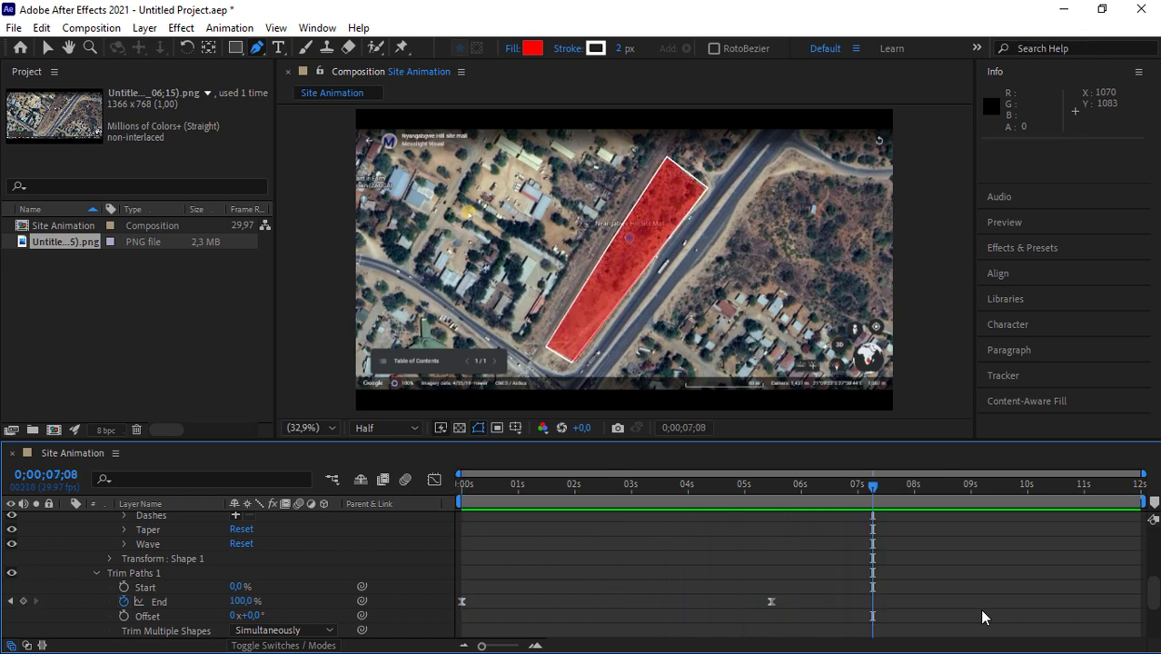
{"action": "key", "text": "space"}
{"action": "key", "text": "space"}
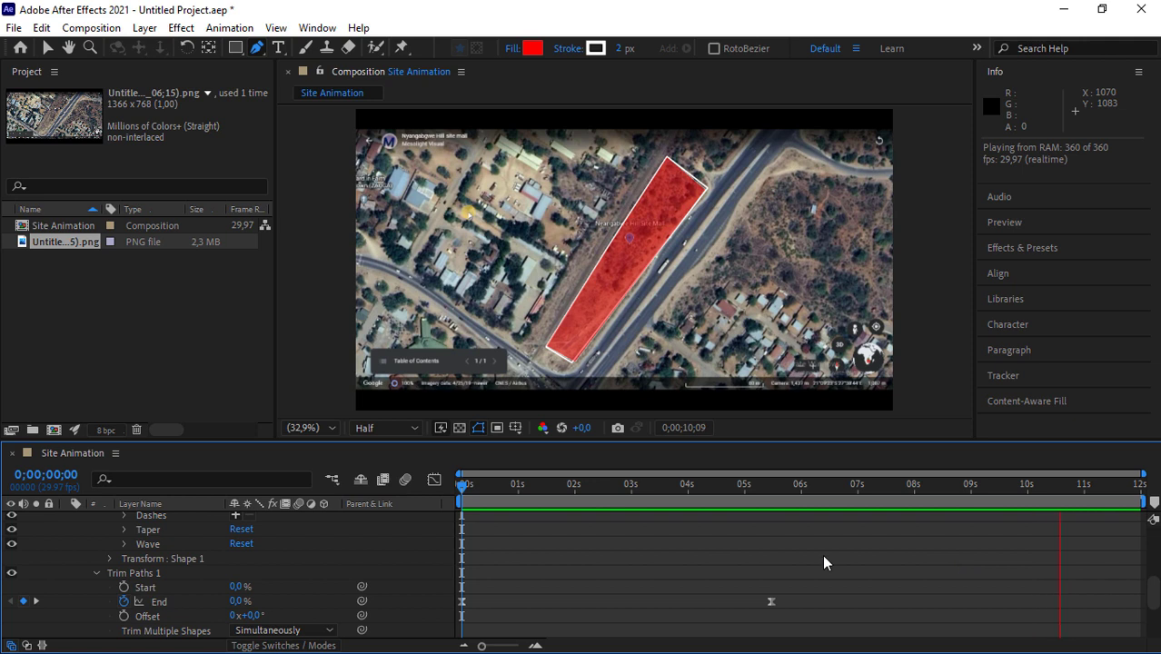
{"action": "key", "text": "space"}
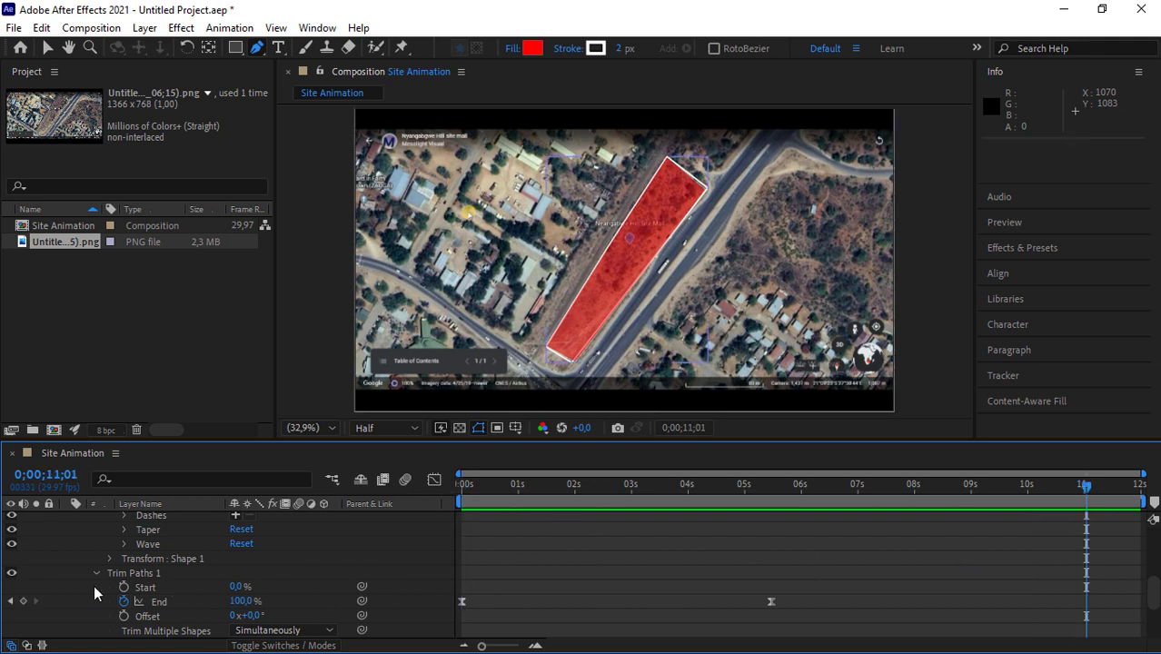
Shift the fill's Opacity pulse keyframes earlier to space them between about 7 and 9 seconds.
{"action": "scroll", "coordinate": [30, 583], "scroll_direction": "up", "scroll_amount": 6}
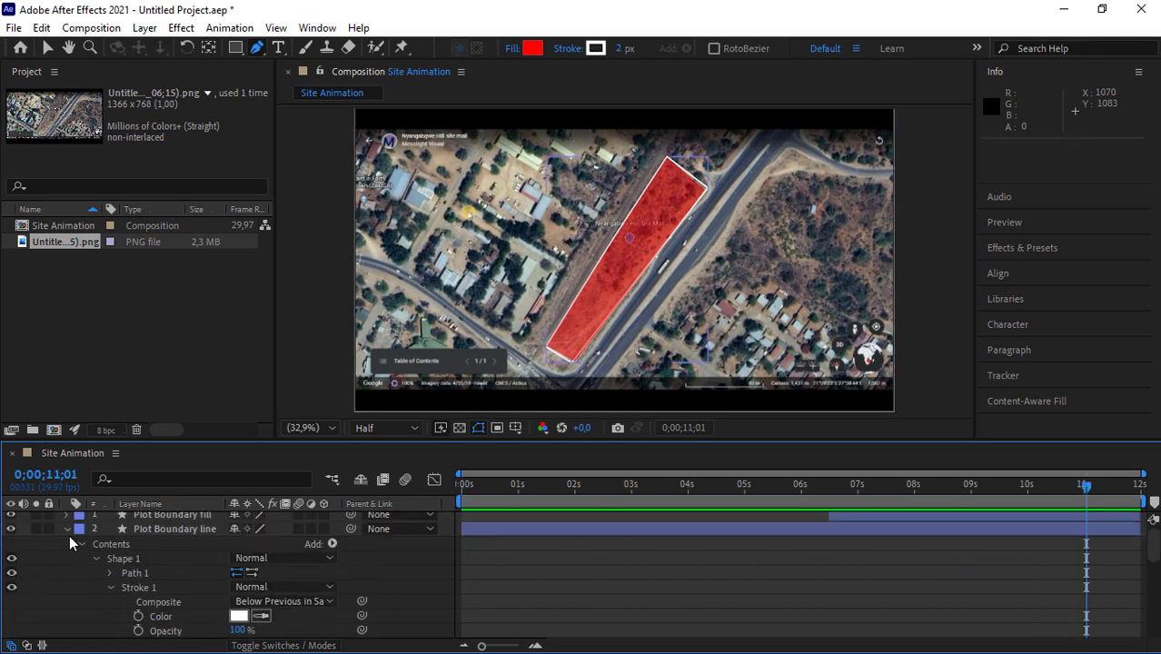
{"action": "left_click", "coordinate": [66, 530]}
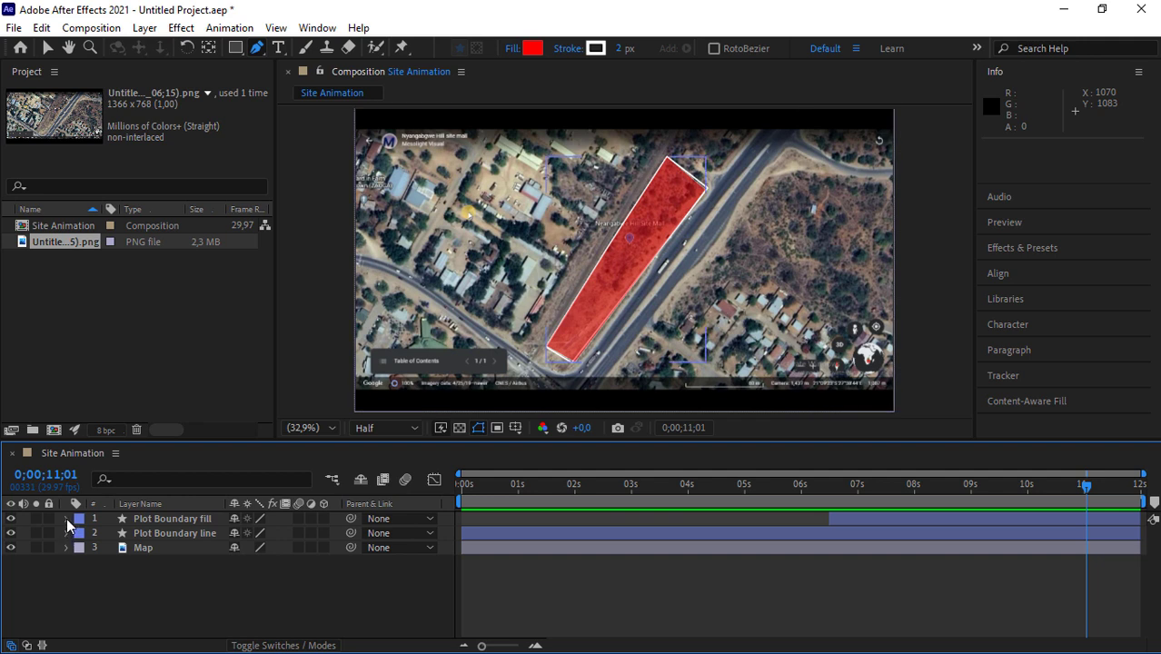
{"action": "left_click", "coordinate": [66, 519]}
{"action": "left_click_drag", "start_coordinate": [1032, 610], "coordinate": [874, 636]}
{"action": "mouse_move", "coordinate": [948, 625]}
{"action": "left_mouse_down"}
{"action": "mouse_move", "coordinate": [905, 626]}
{"action": "mouse_move", "coordinate": [959, 622]}
{"action": "mouse_move", "coordinate": [941, 627]}
{"action": "left_mouse_up"}
{"action": "left_click", "coordinate": [969, 601]}
{"action": "left_click", "coordinate": [982, 591]}
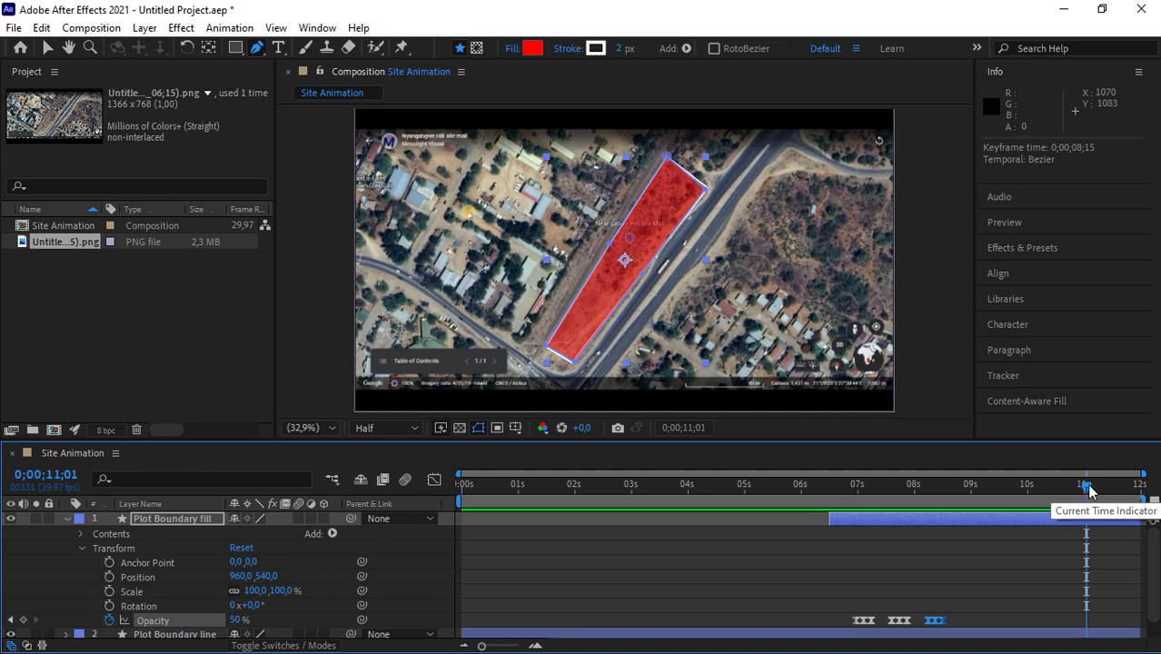
Play the whole animation back from the start of the comp.
{"action": "left_click_drag", "start_coordinate": [1086, 485], "coordinate": [242, 540]}
{"action": "key", "text": "space"}
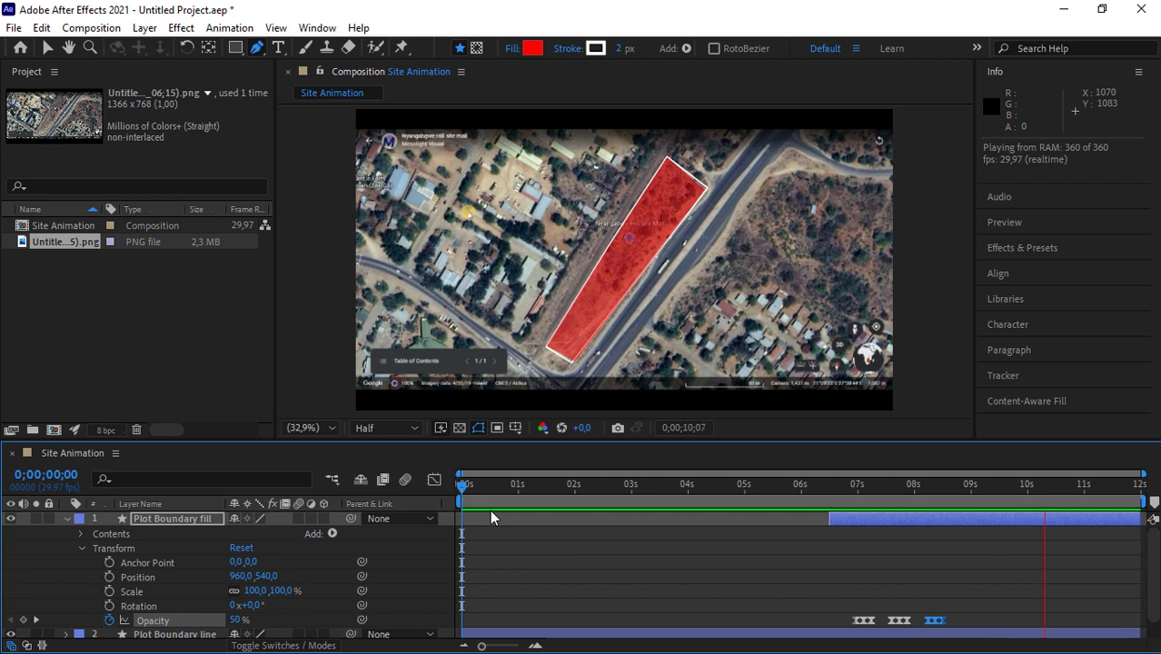
{"action": "key", "text": "space"}
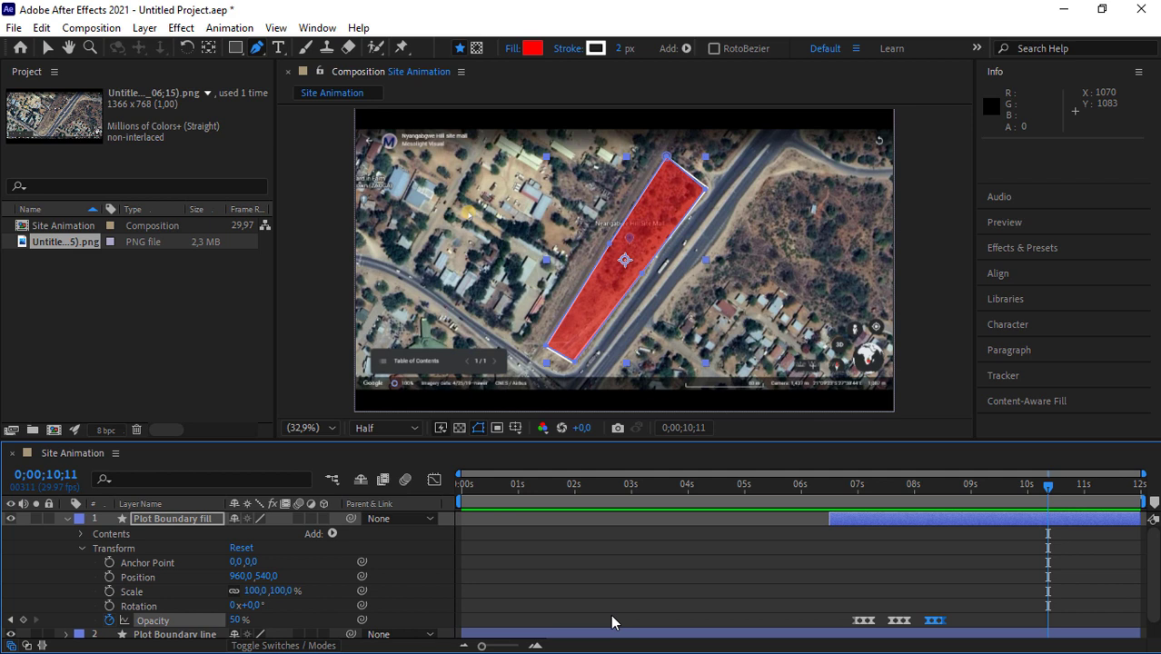
Collapse the Plot Boundary fill layer so the fill, line and Map layers all show.
{"action": "left_click", "coordinate": [65, 520]}
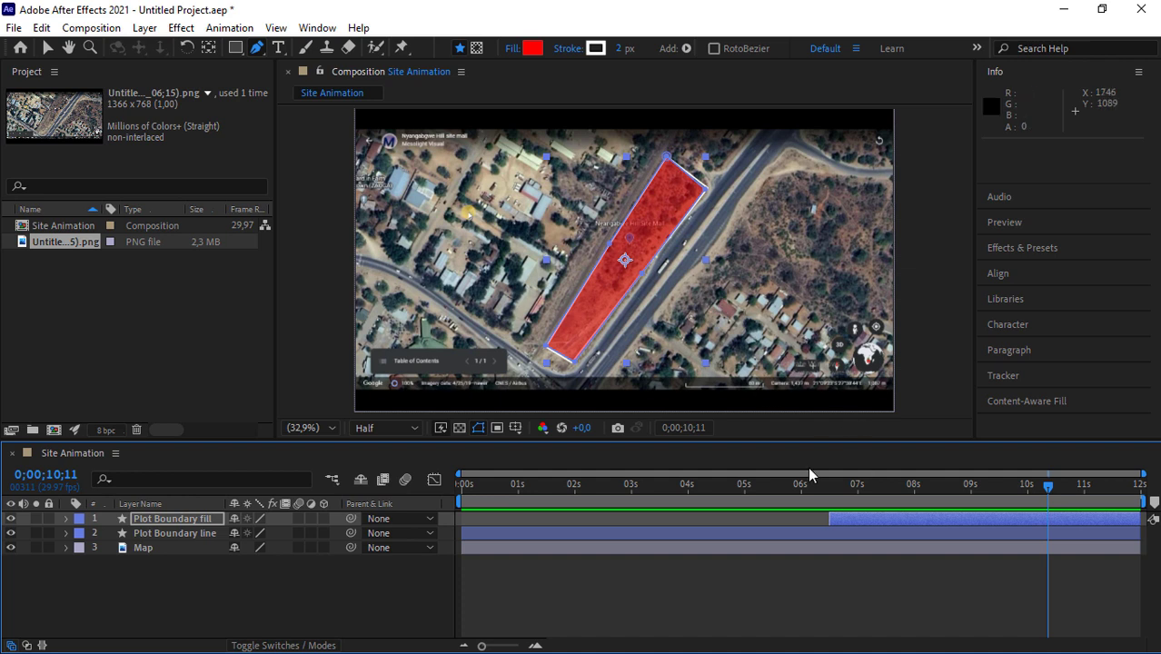